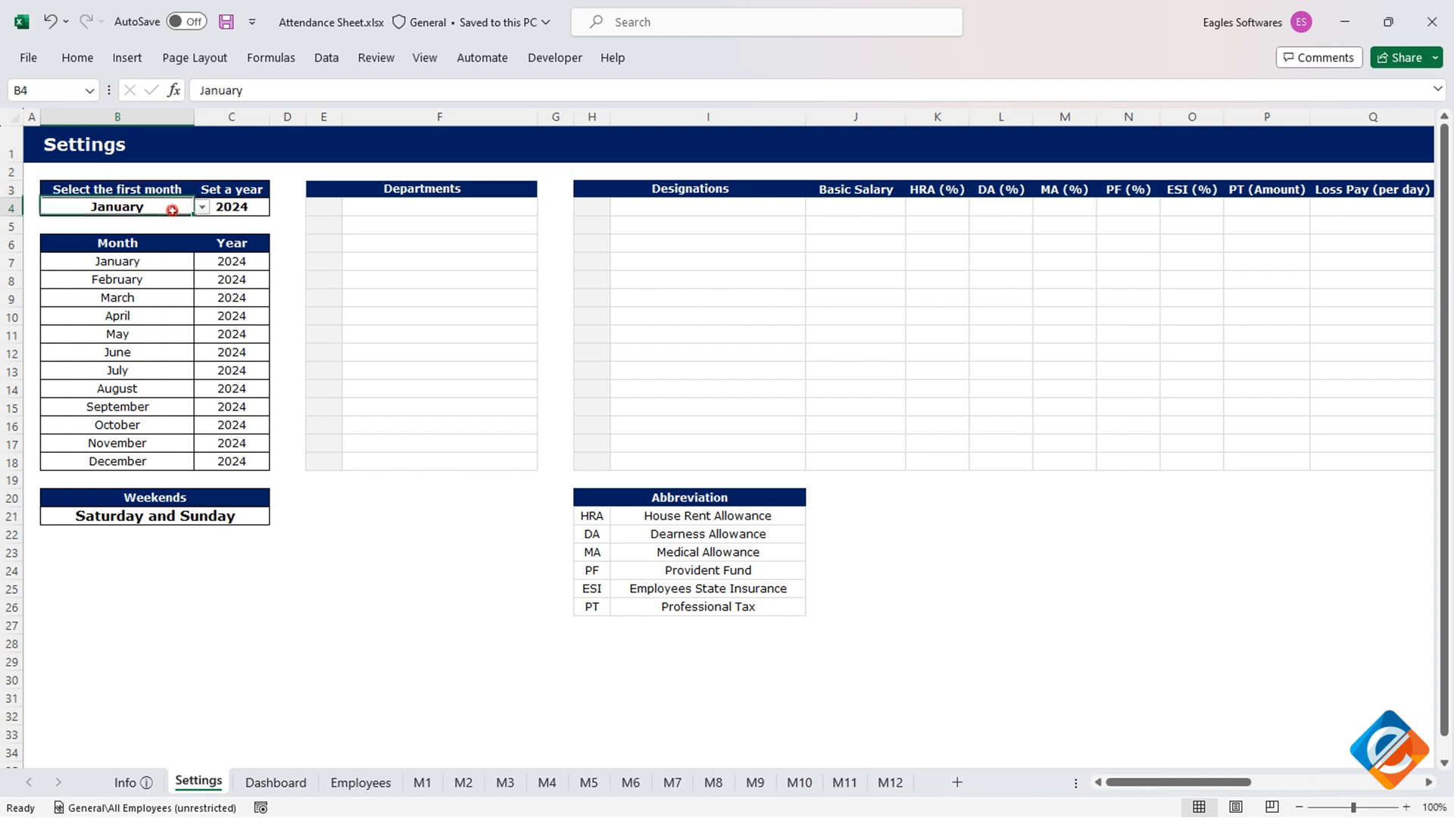
- Set the first month to April and select the resulting month and year list
click(202, 206)
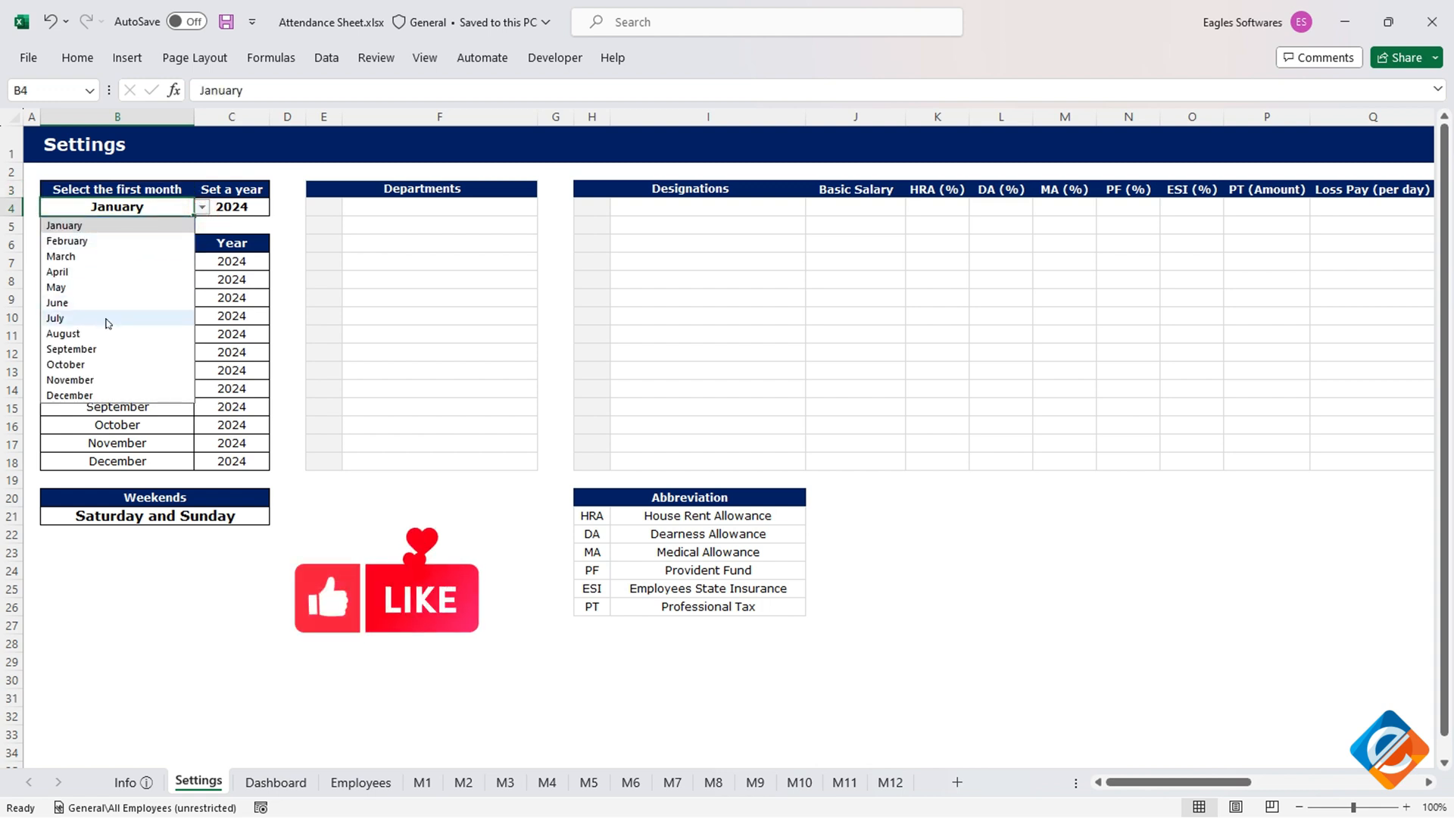
click(91, 271)
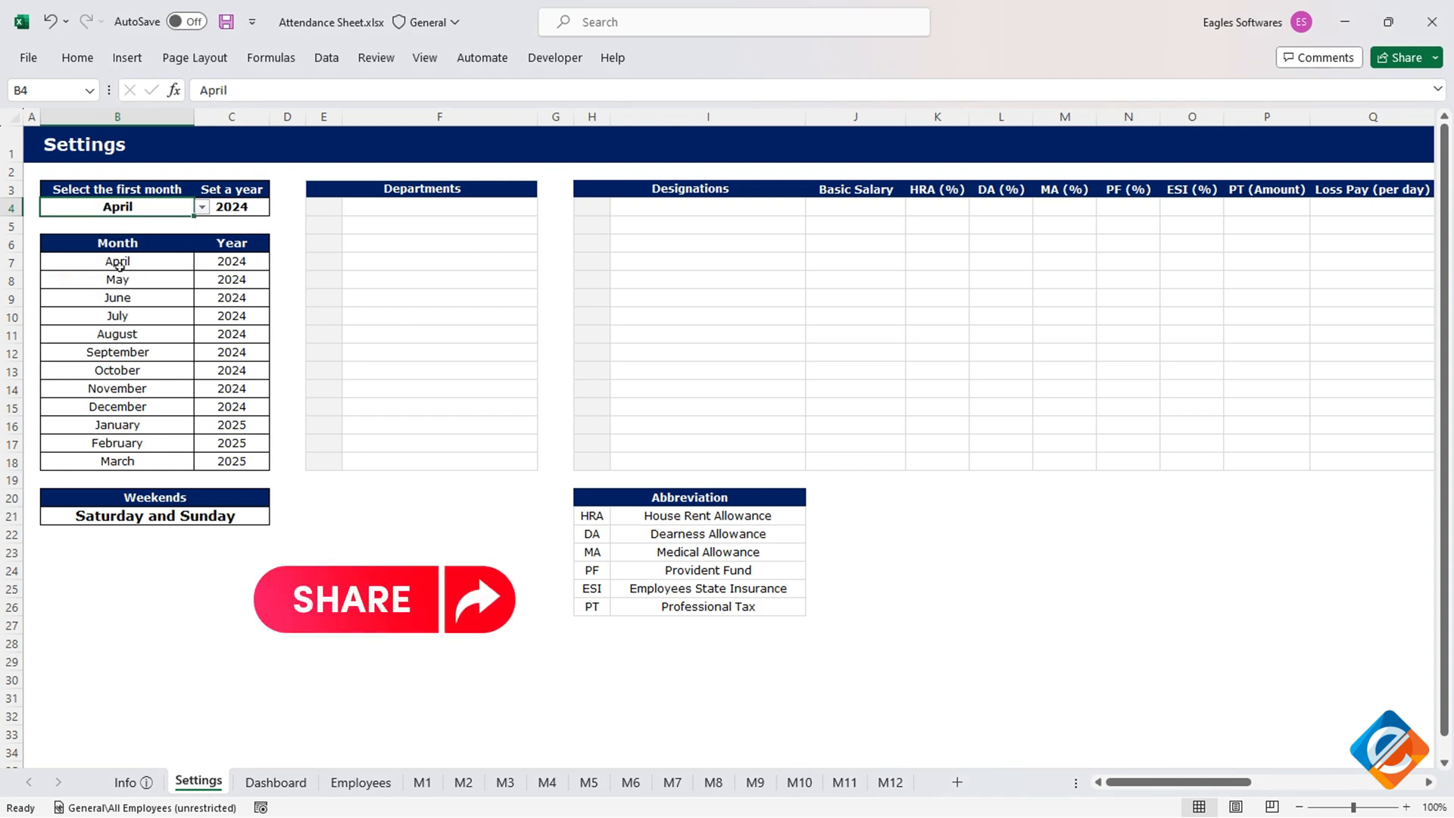
drag(114, 262, 253, 461)
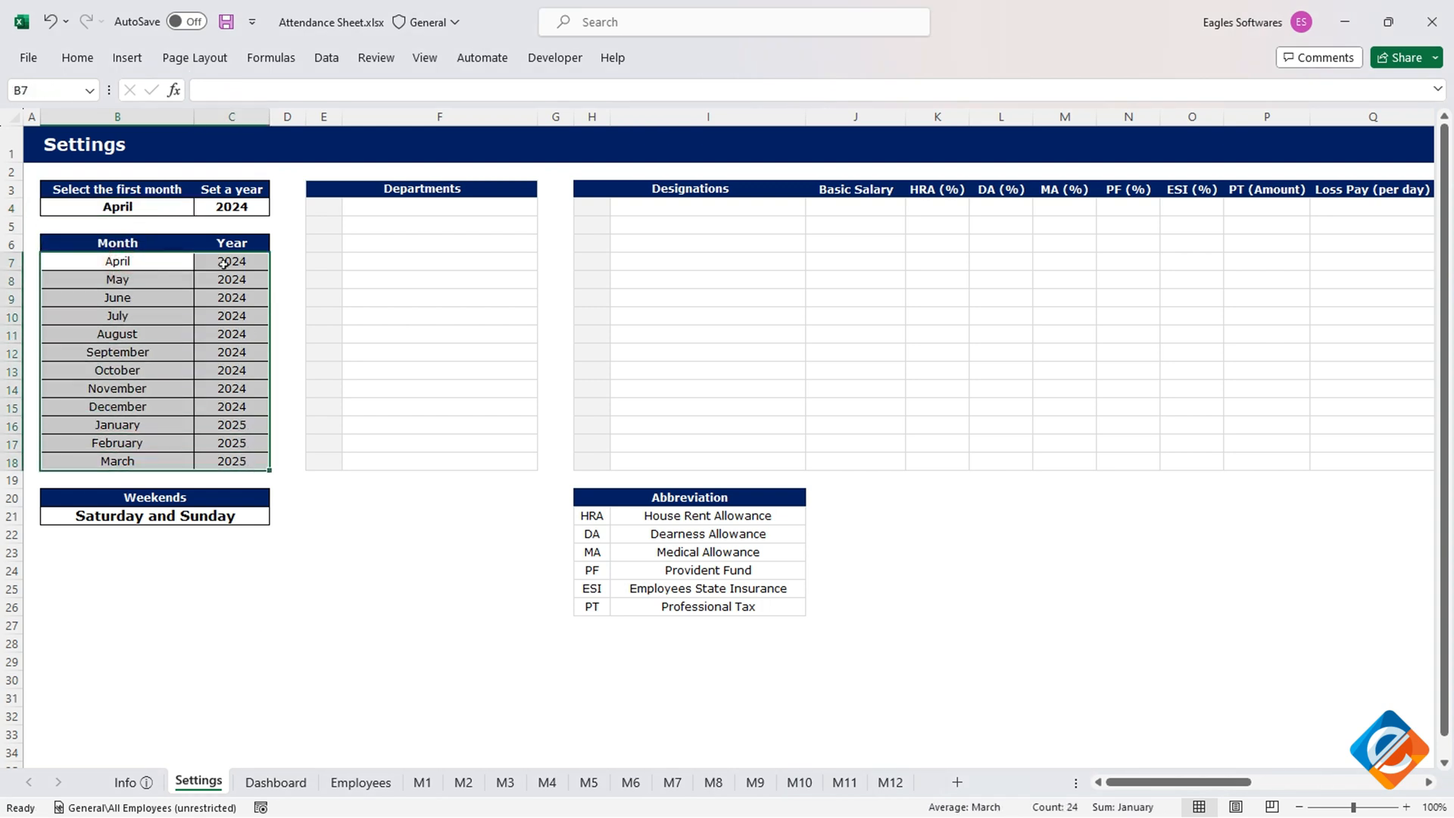
- Set the year beside the first month to 2025
click(227, 207)
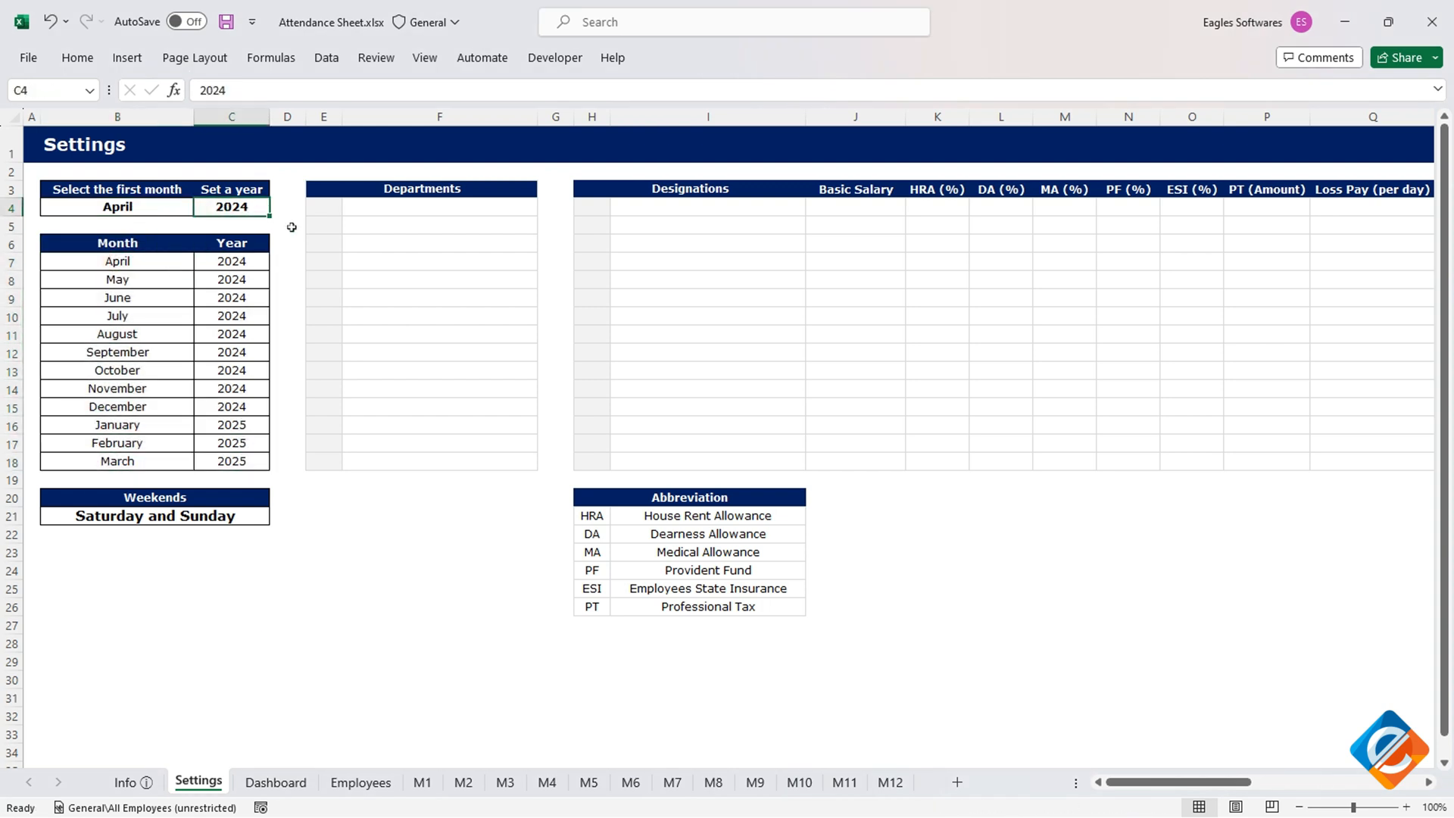
text(2)
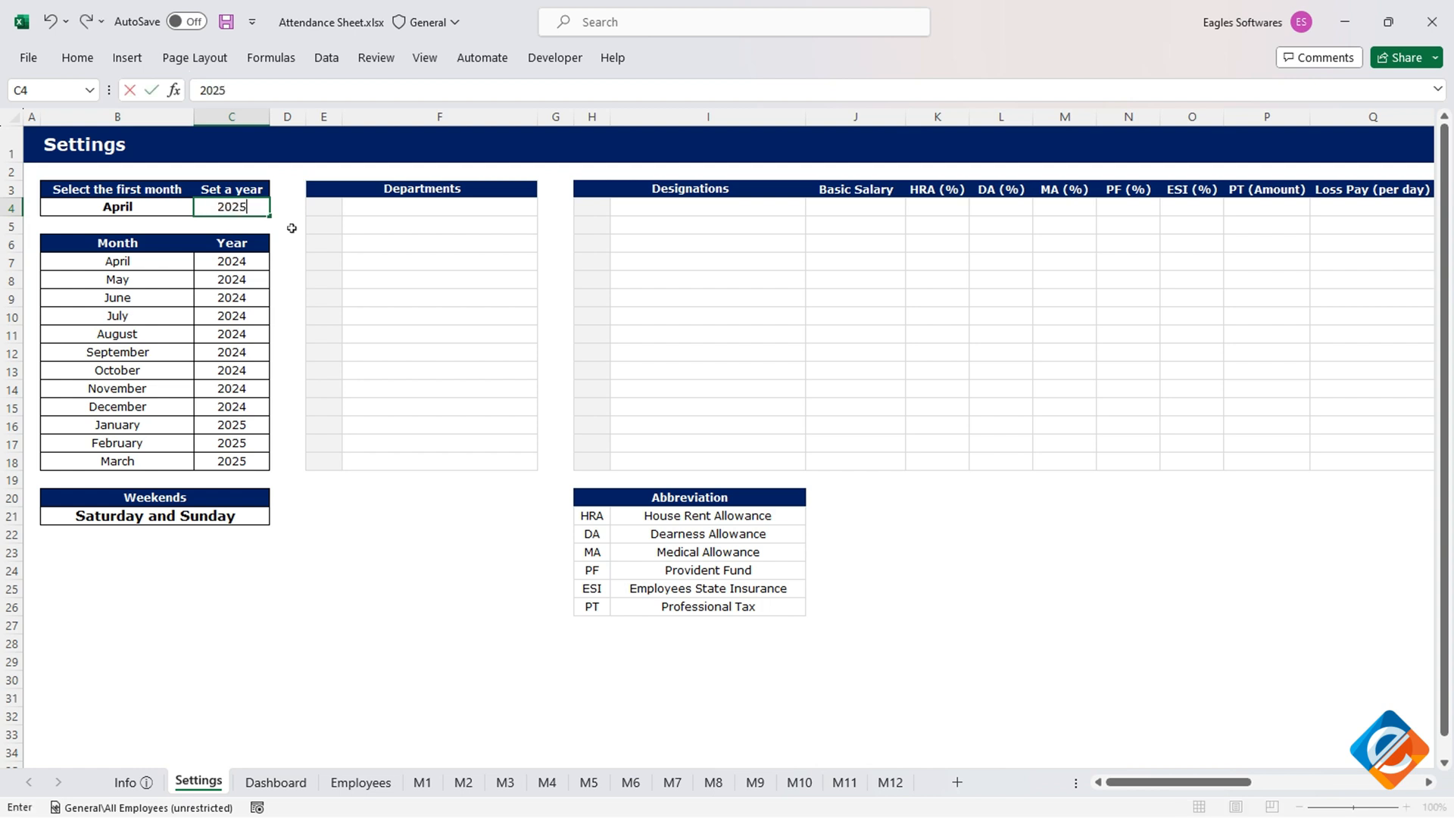
key(Return)
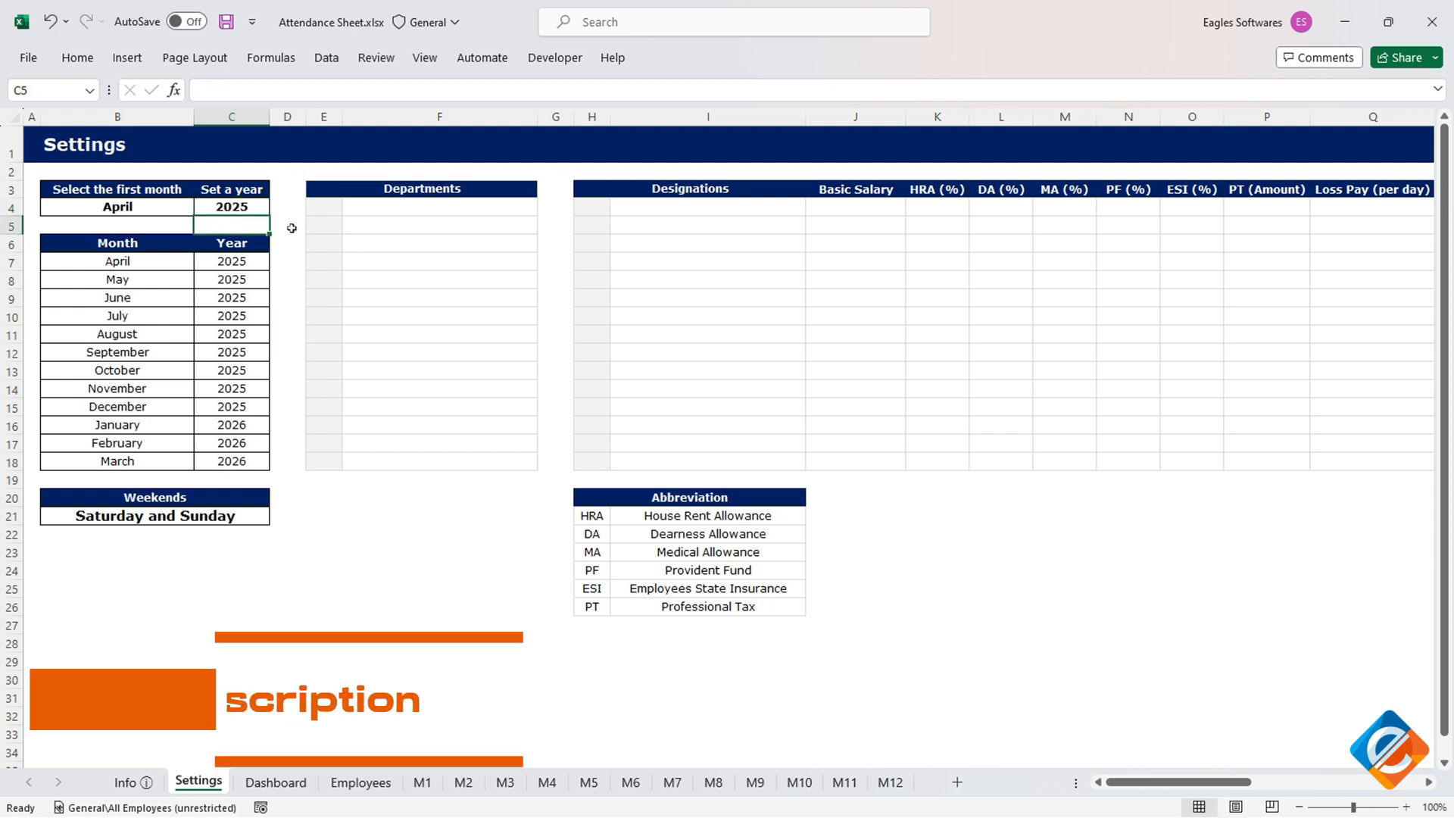
- Change the year setting back to 2024
key(Up)
text(0)
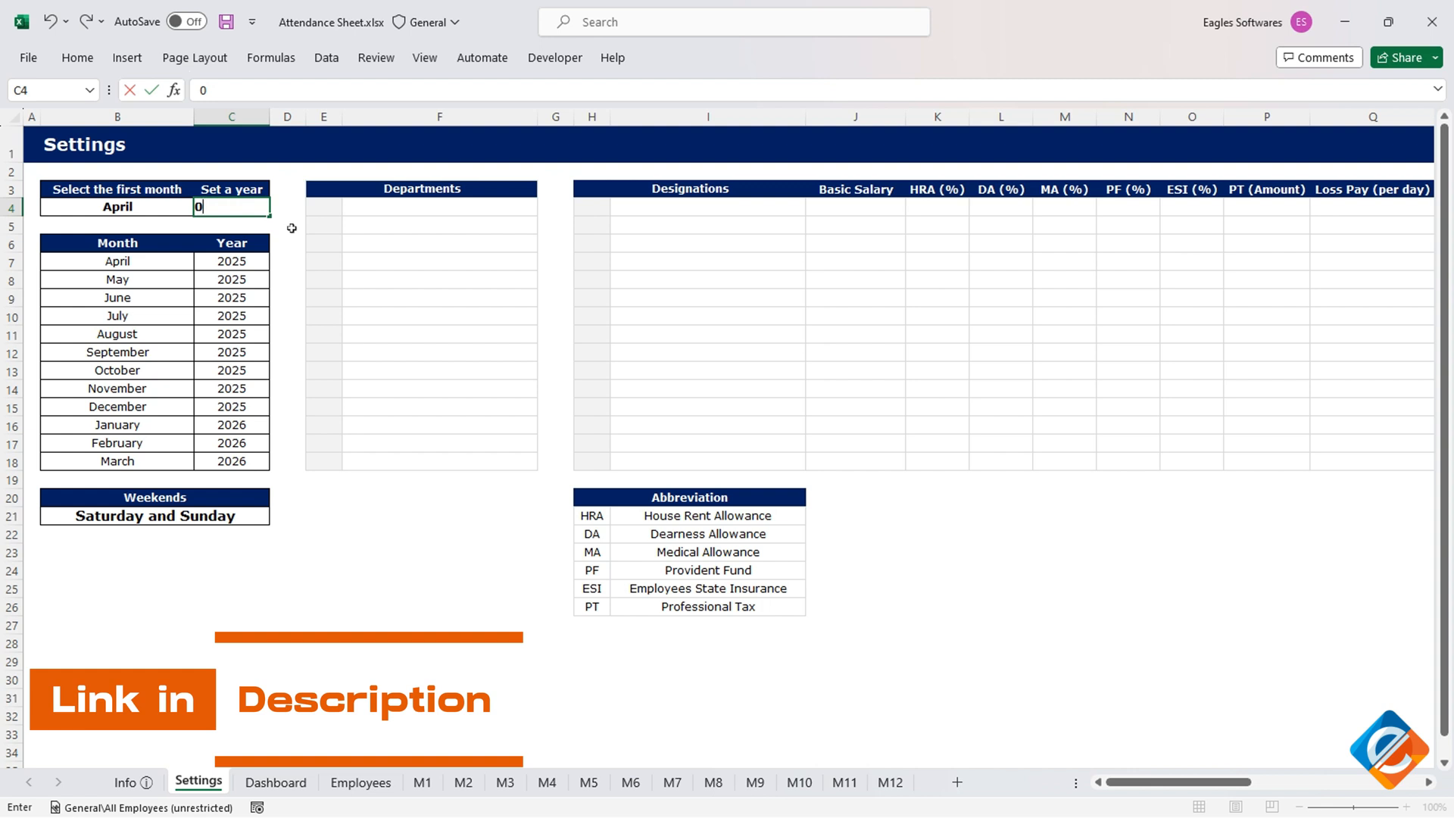
text(024)
key(Return)
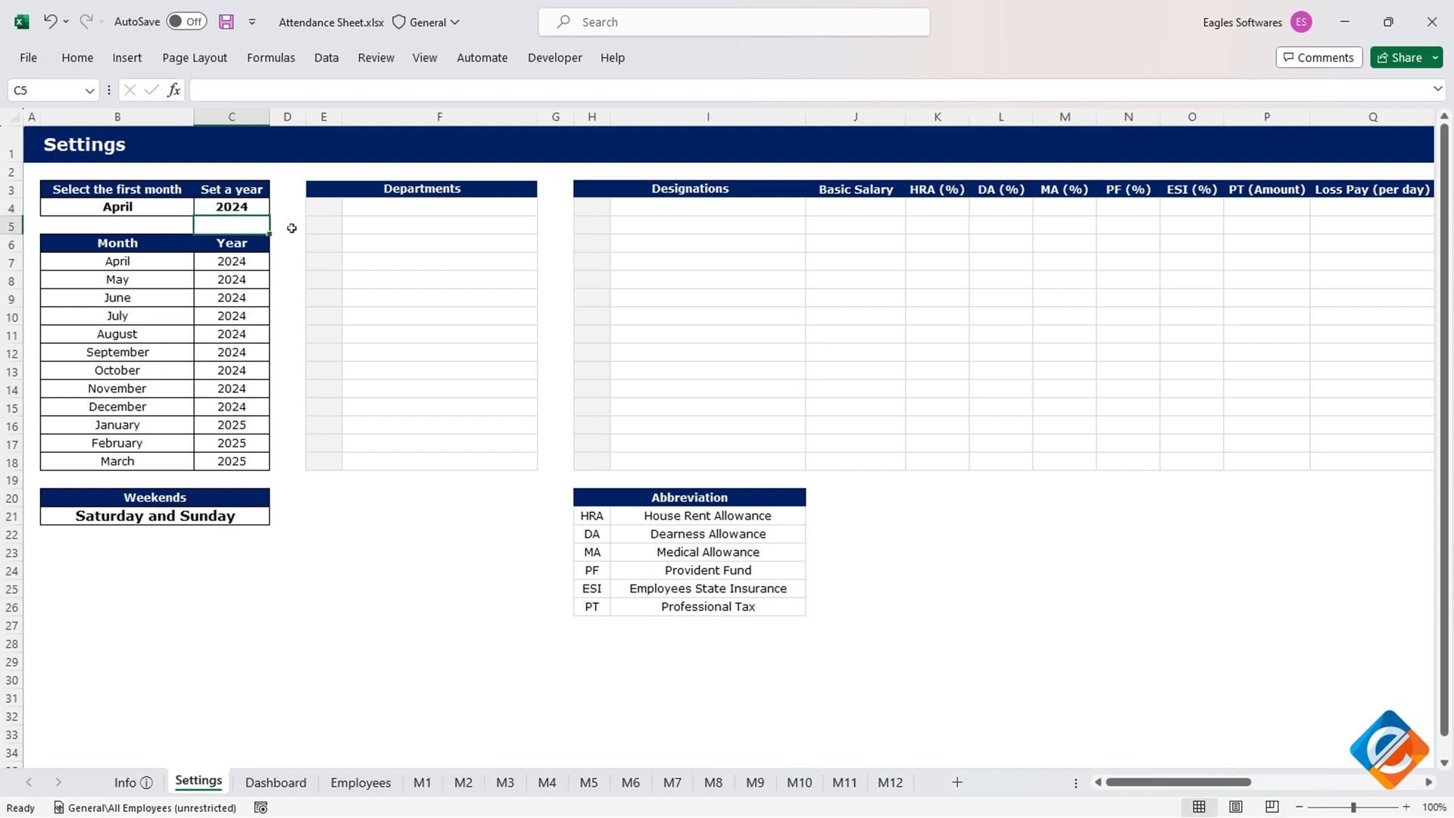
- Set the first month back to January
click(163, 212)
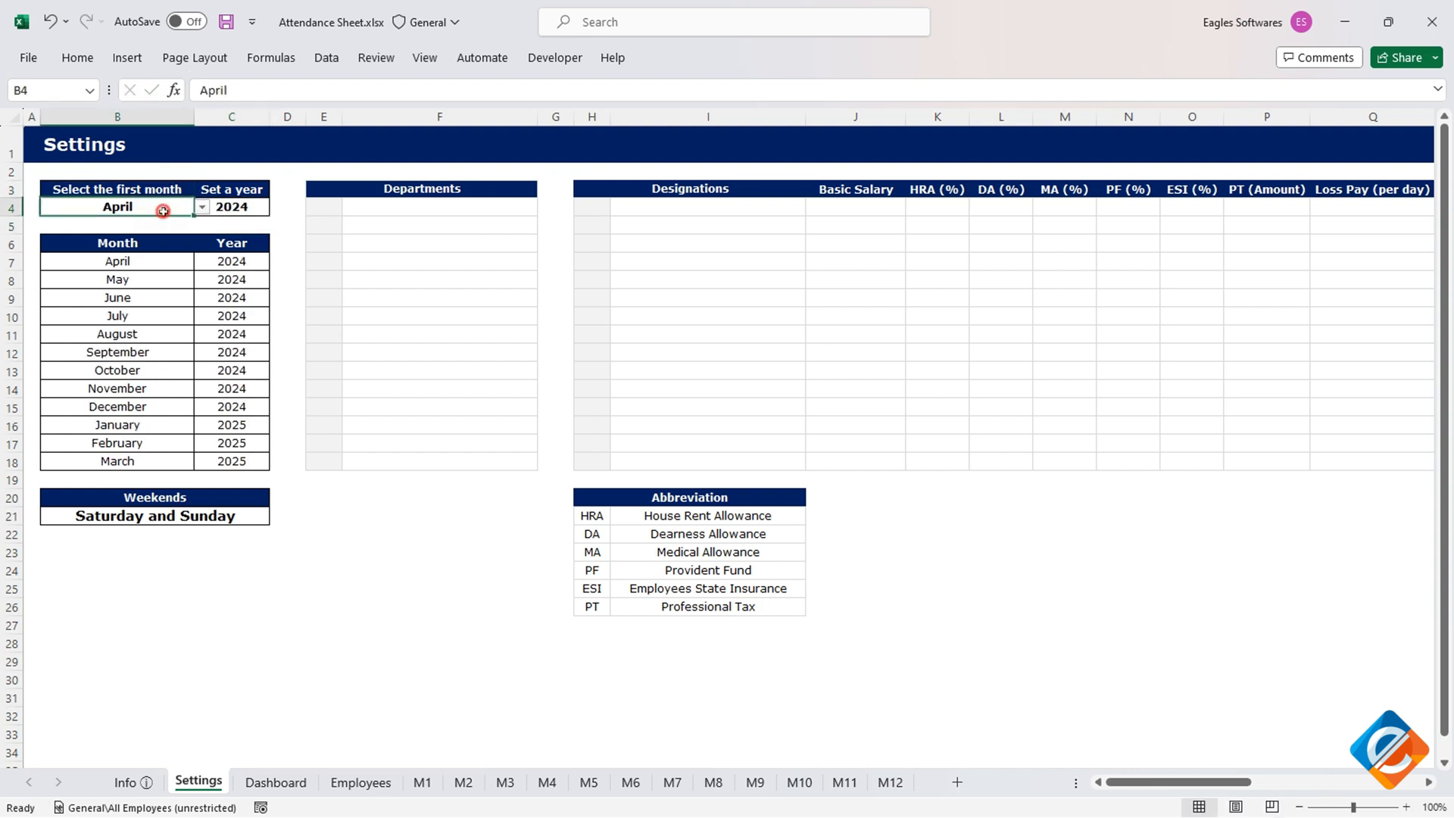
key(alt+Down)
click(119, 227)
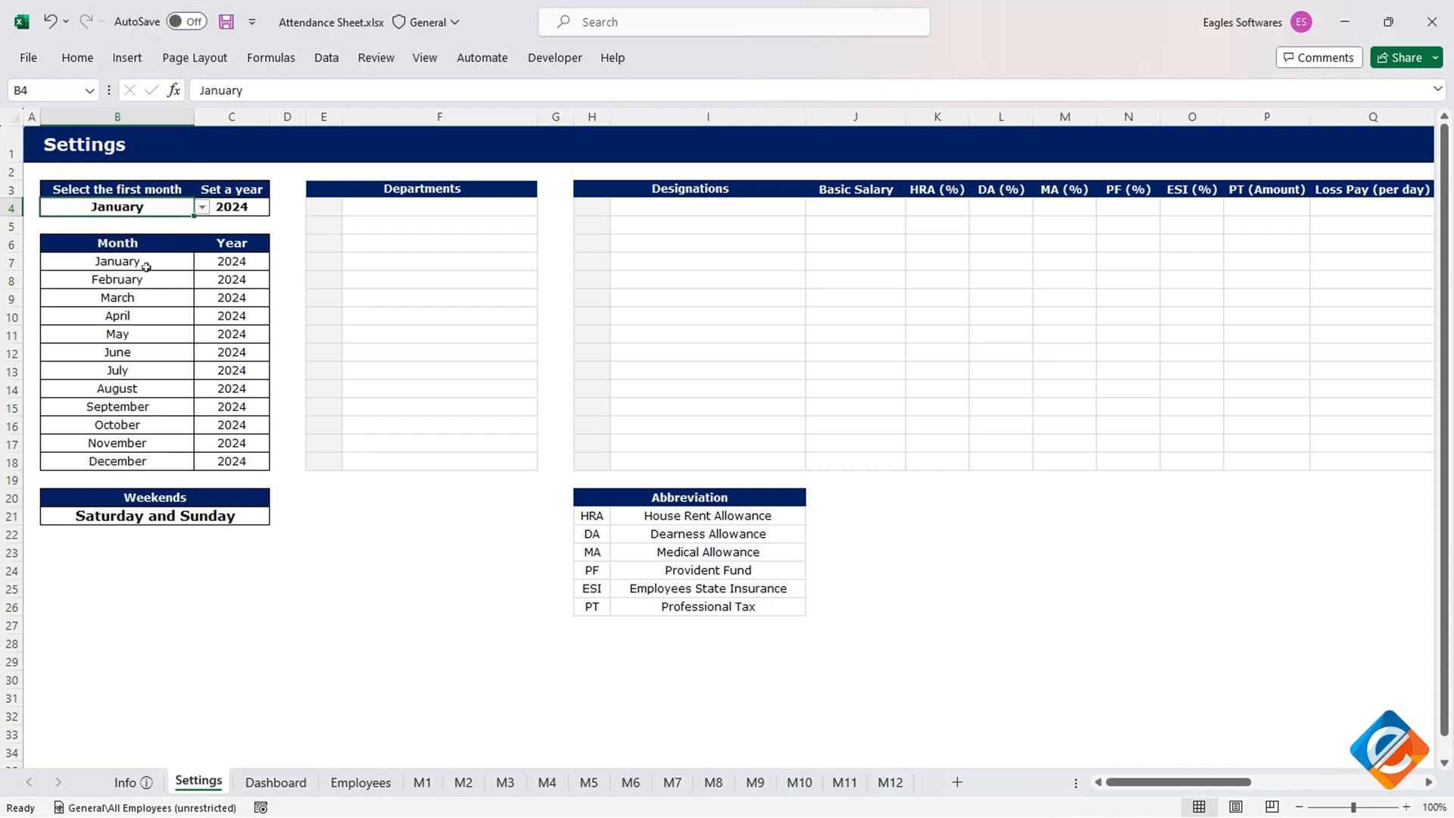
- Switch the weekend setting to Sunday, and set it back to Saturday and Sunday
click(154, 516)
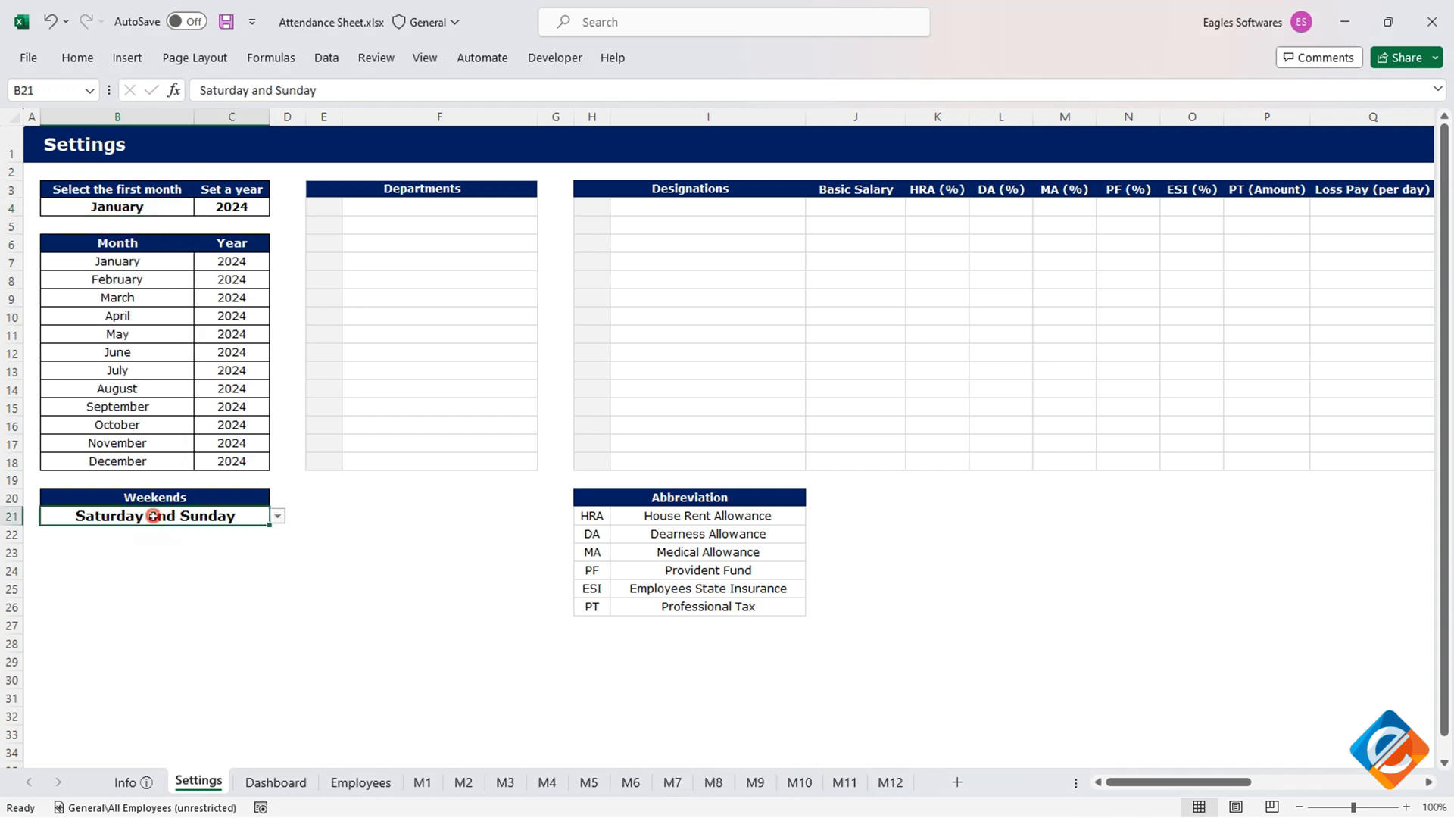
key(alt+Down)
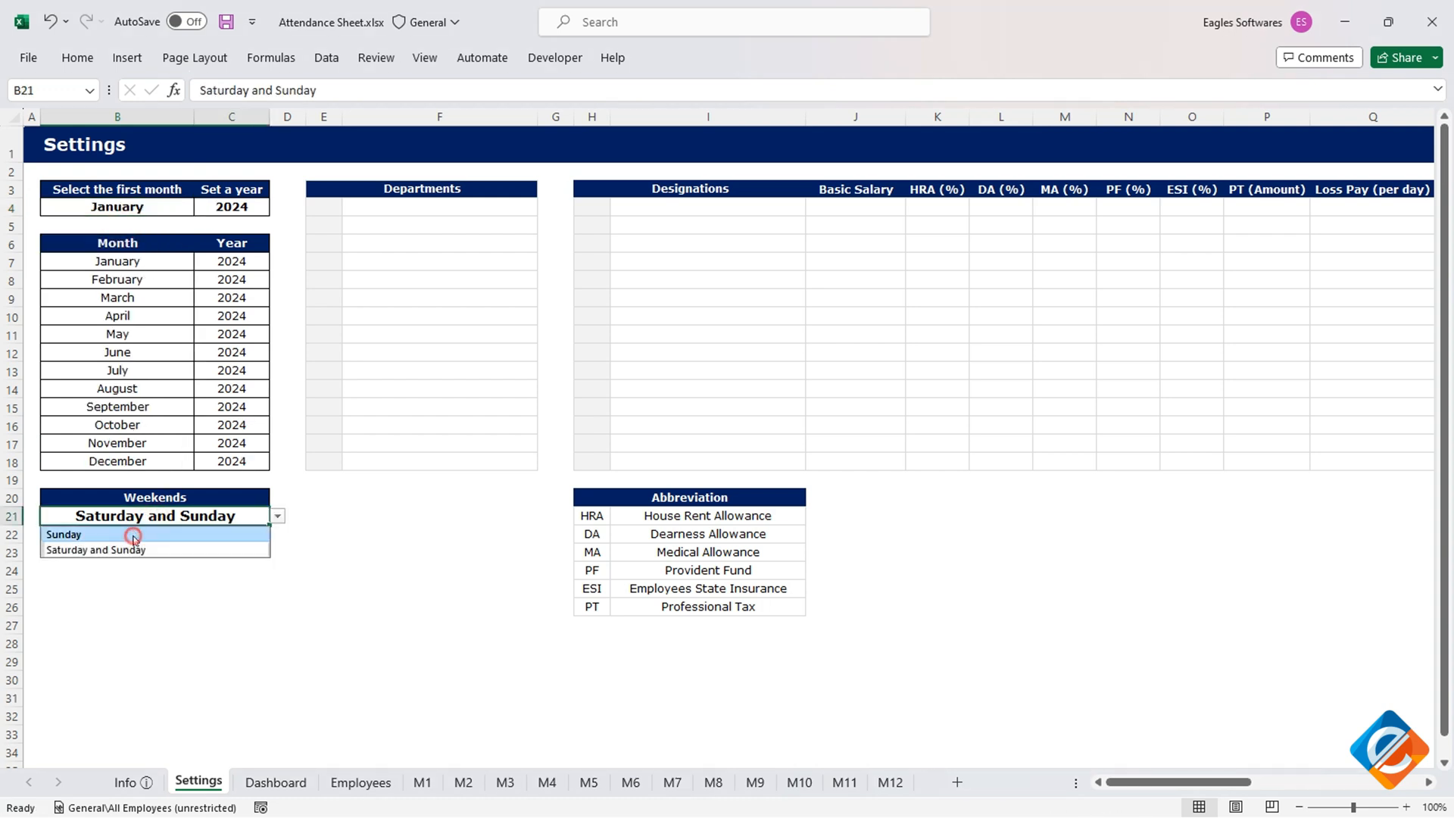
click(135, 534)
key(alt+Down)
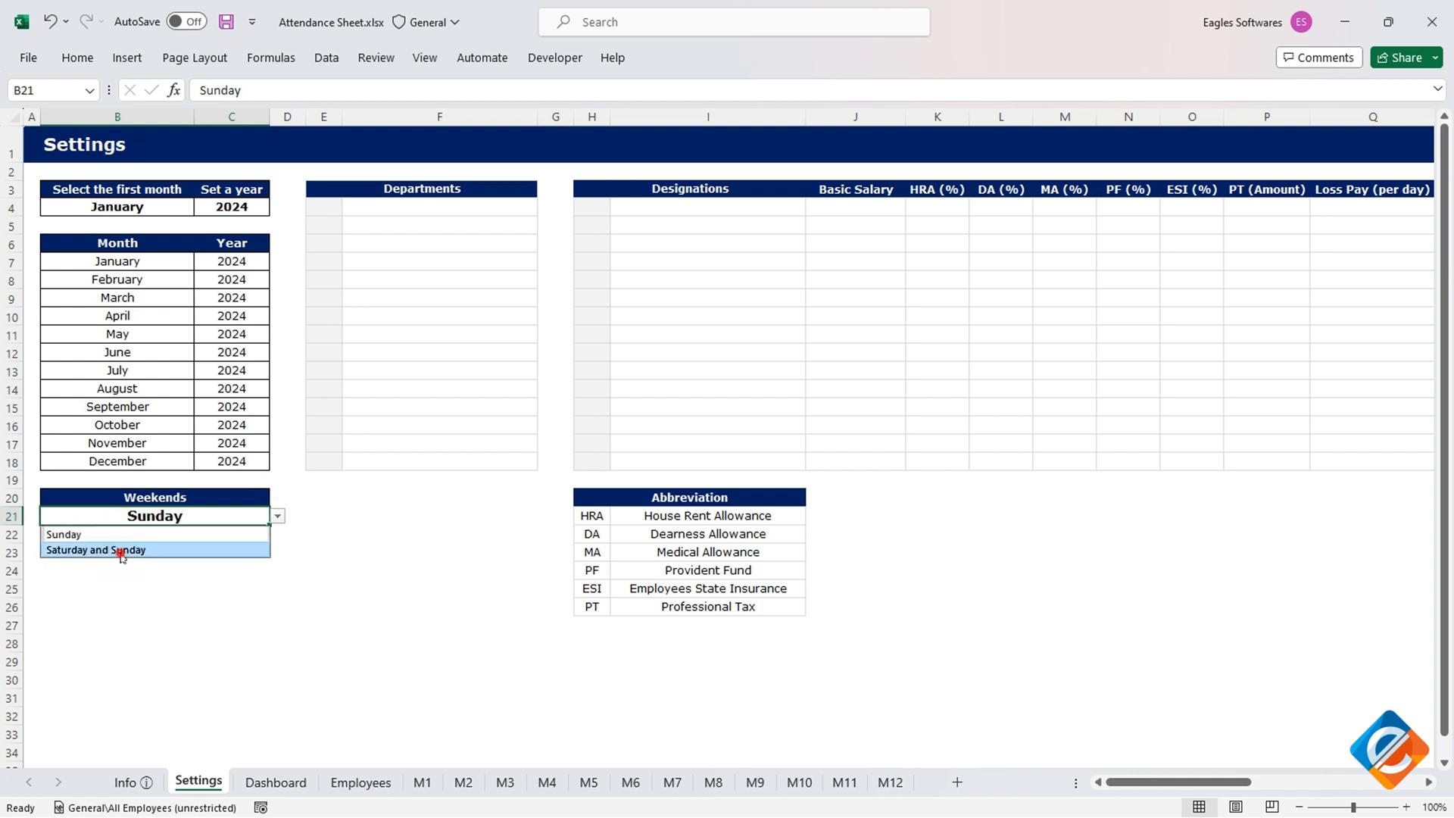
click(121, 552)
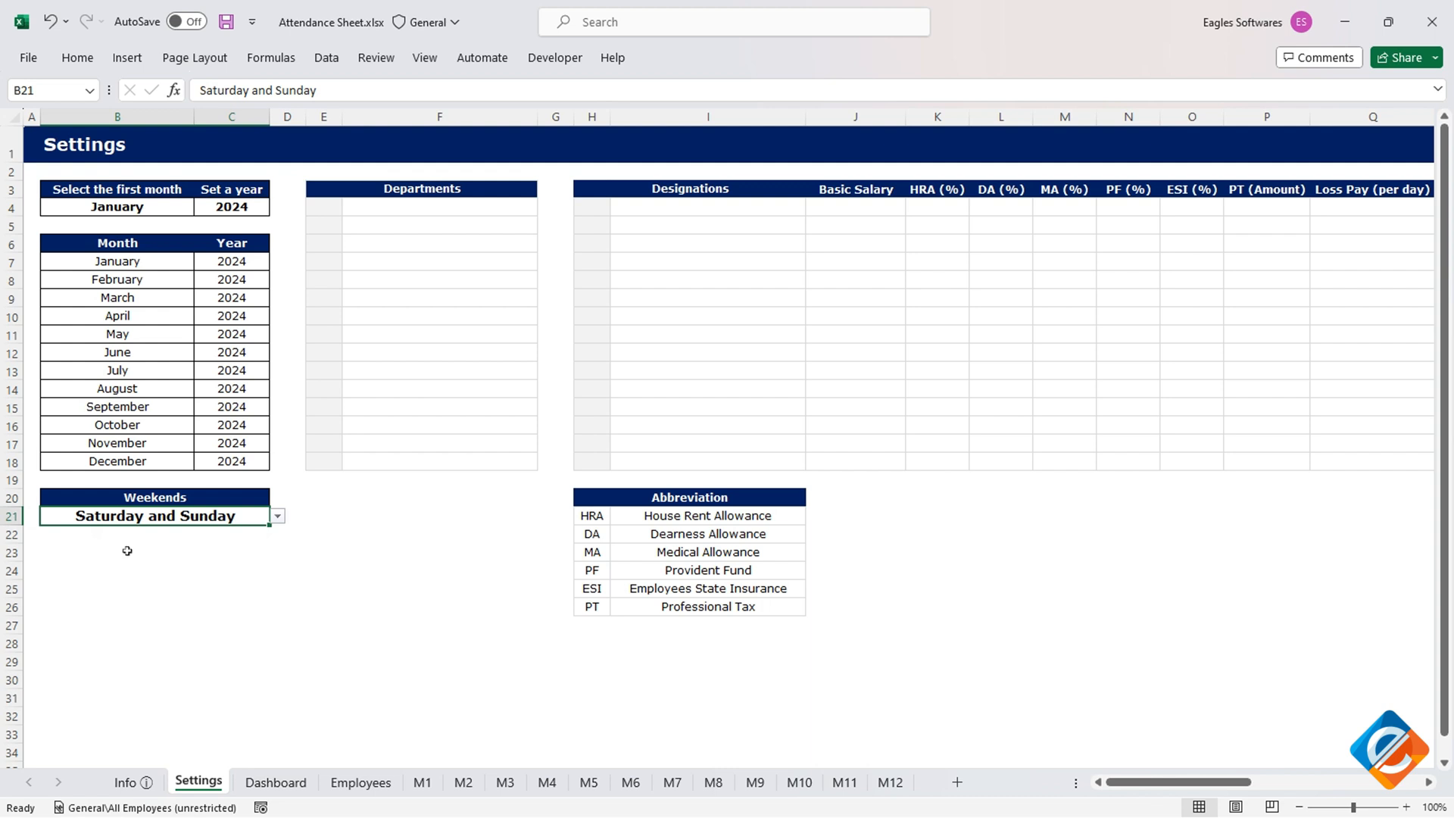
- Fill the Departments list with Sales, Marketing and Operations, starting in its first row
click(394, 209)
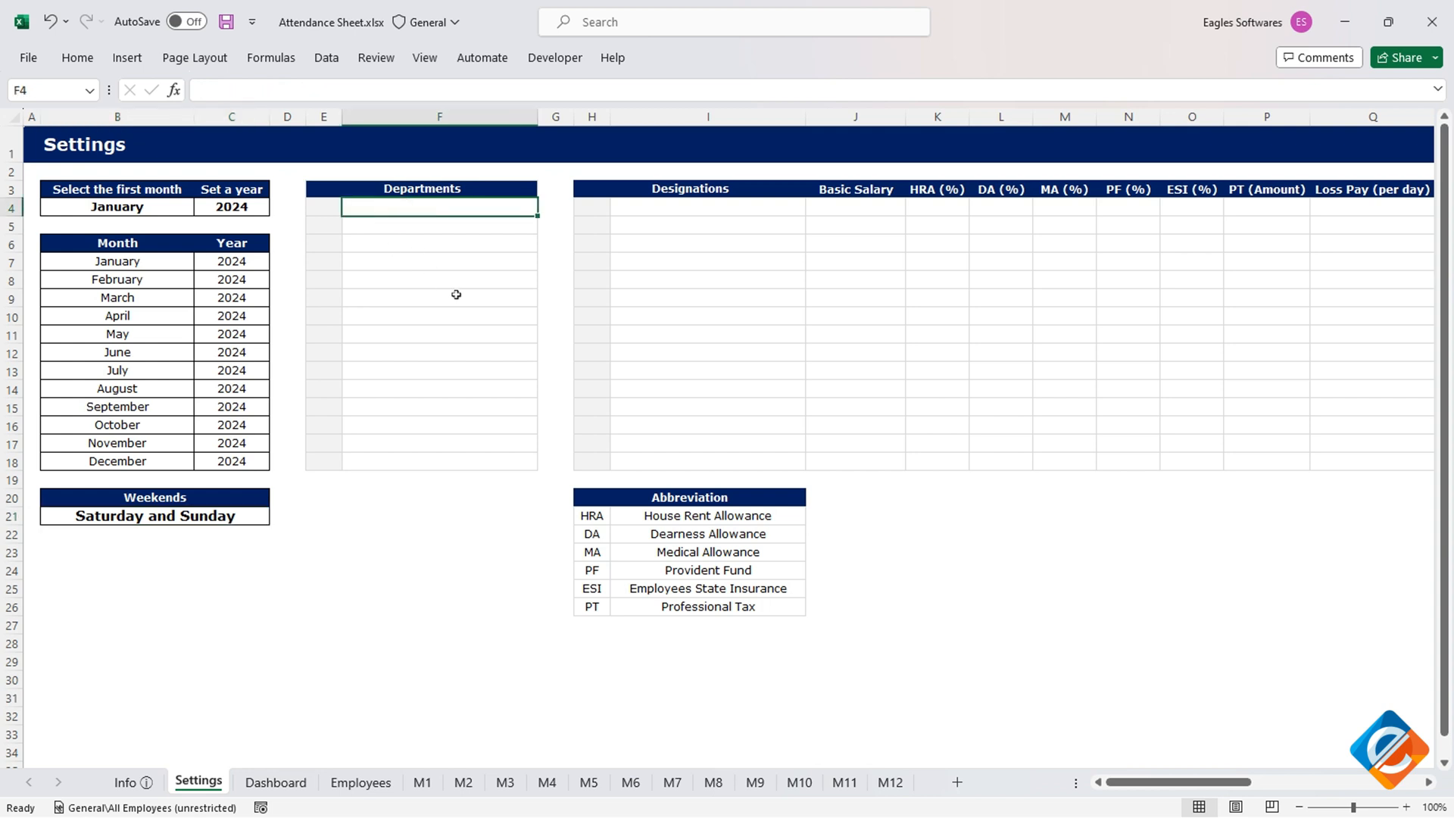
text(Sales)
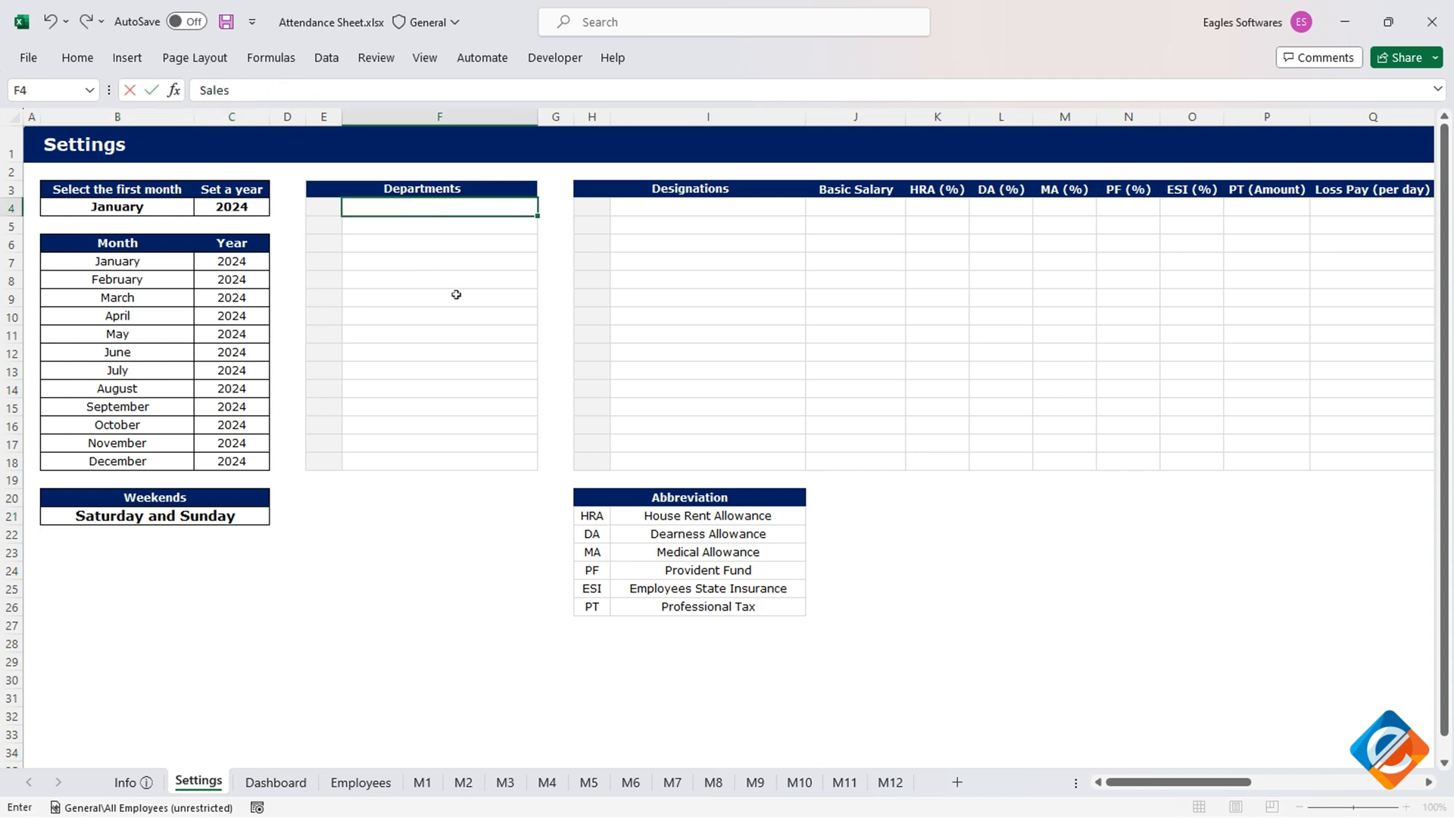
key(Return)
text(Market)
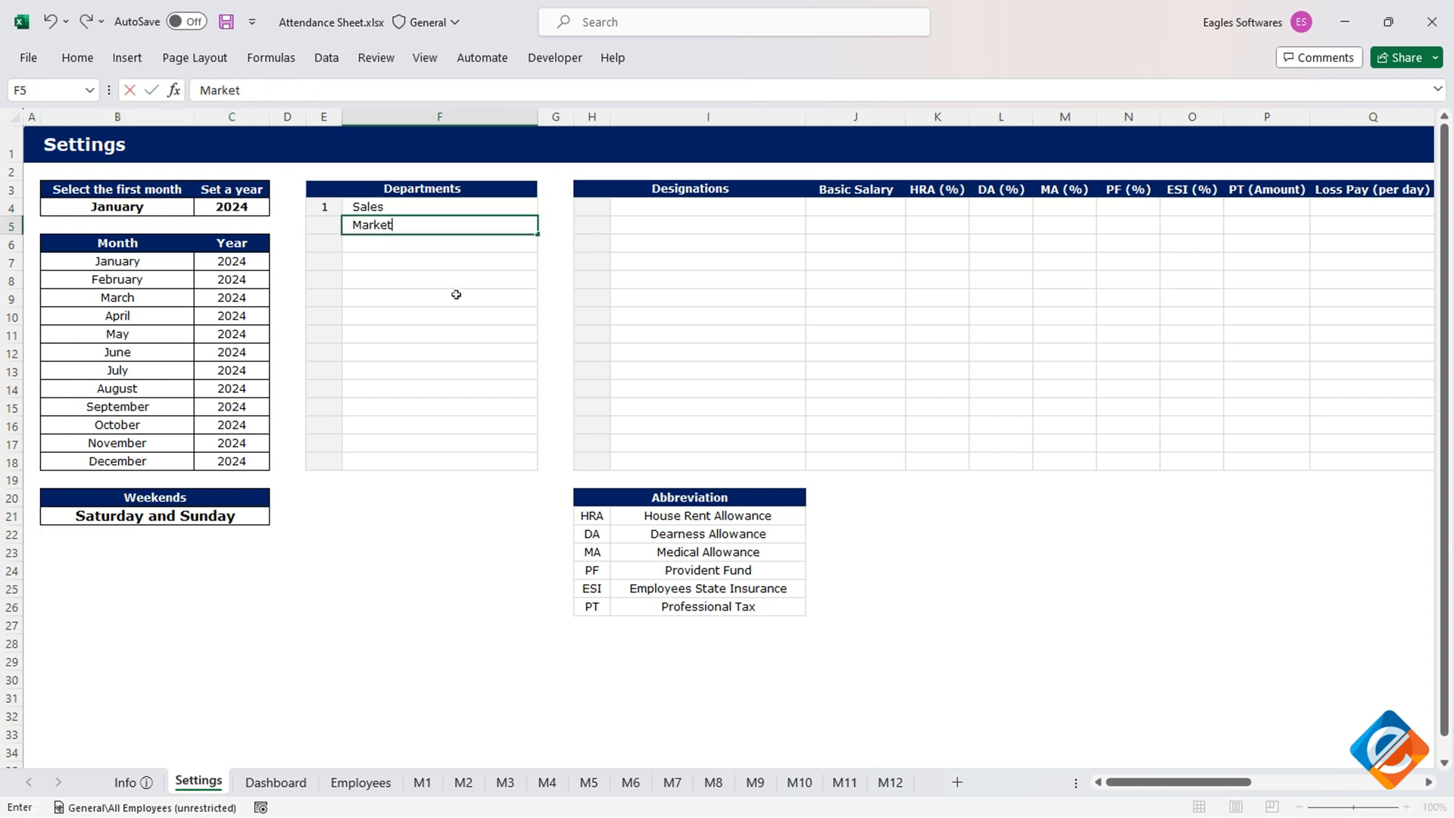
text(ing)
key(Return)
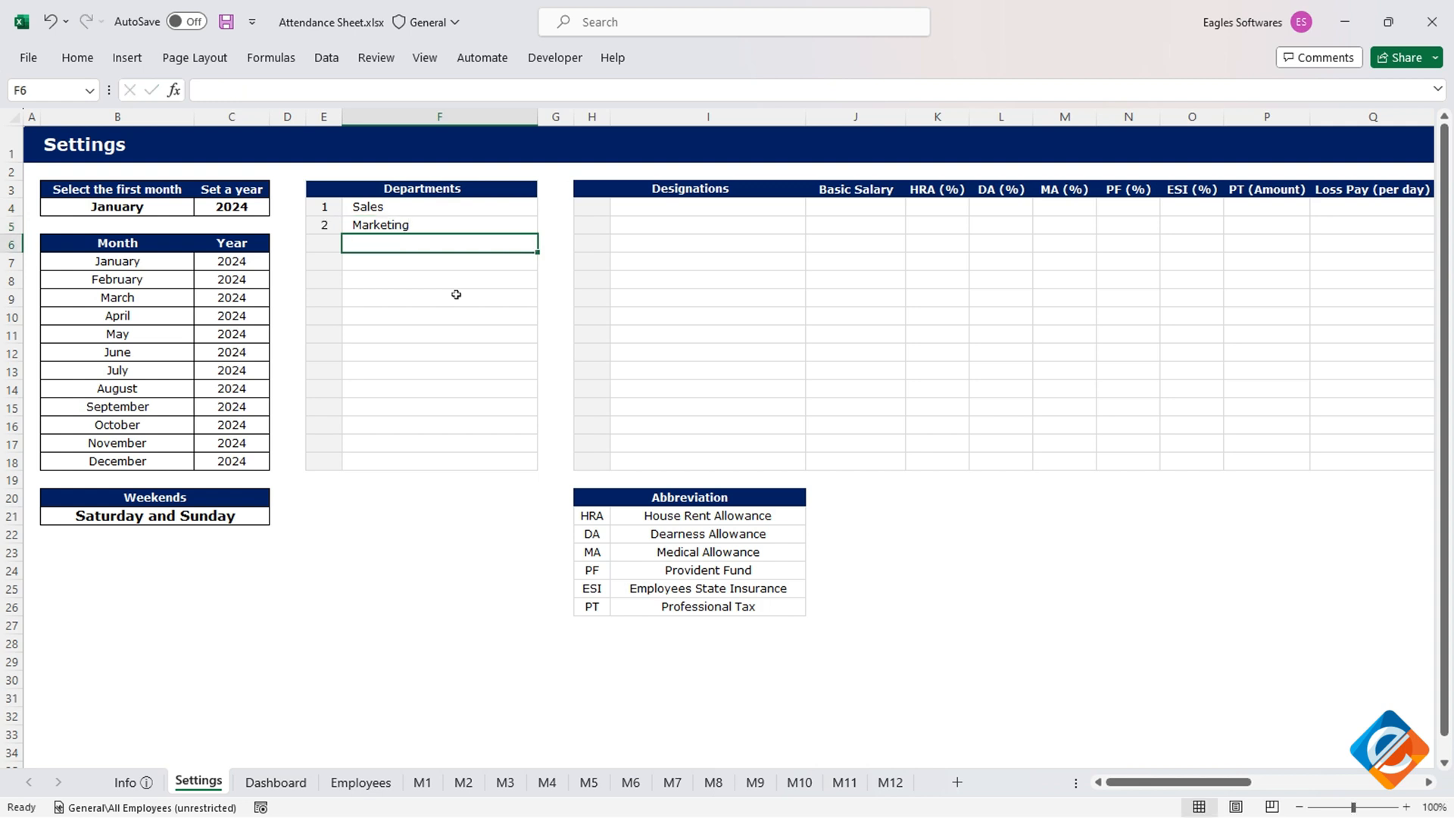
text(Opera)
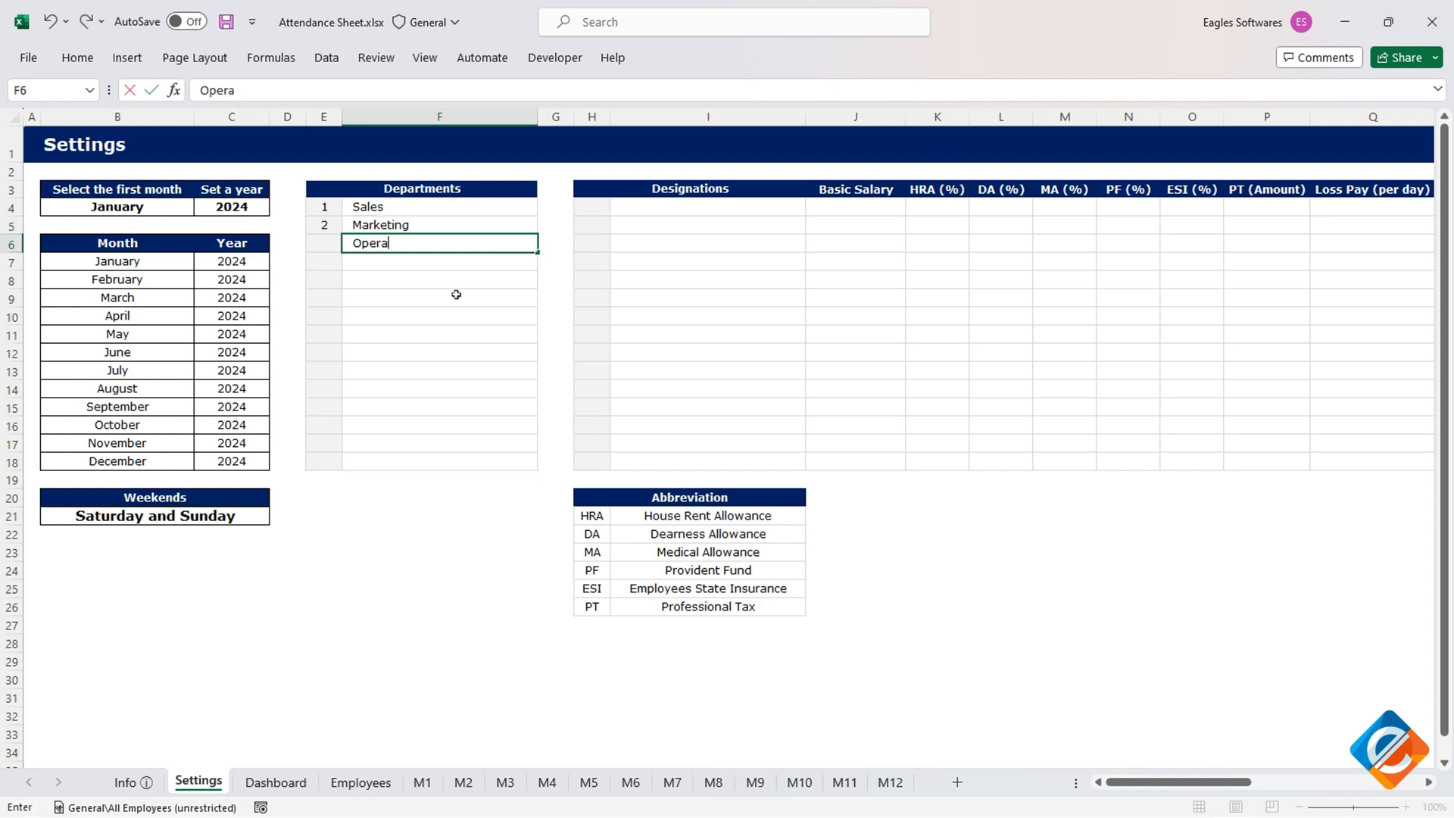
text(tions)
key(Return)
- Fill the Designations list with Associate, Sr. Associate, Manager, Sr. Manager and Business Lead
click(708, 207)
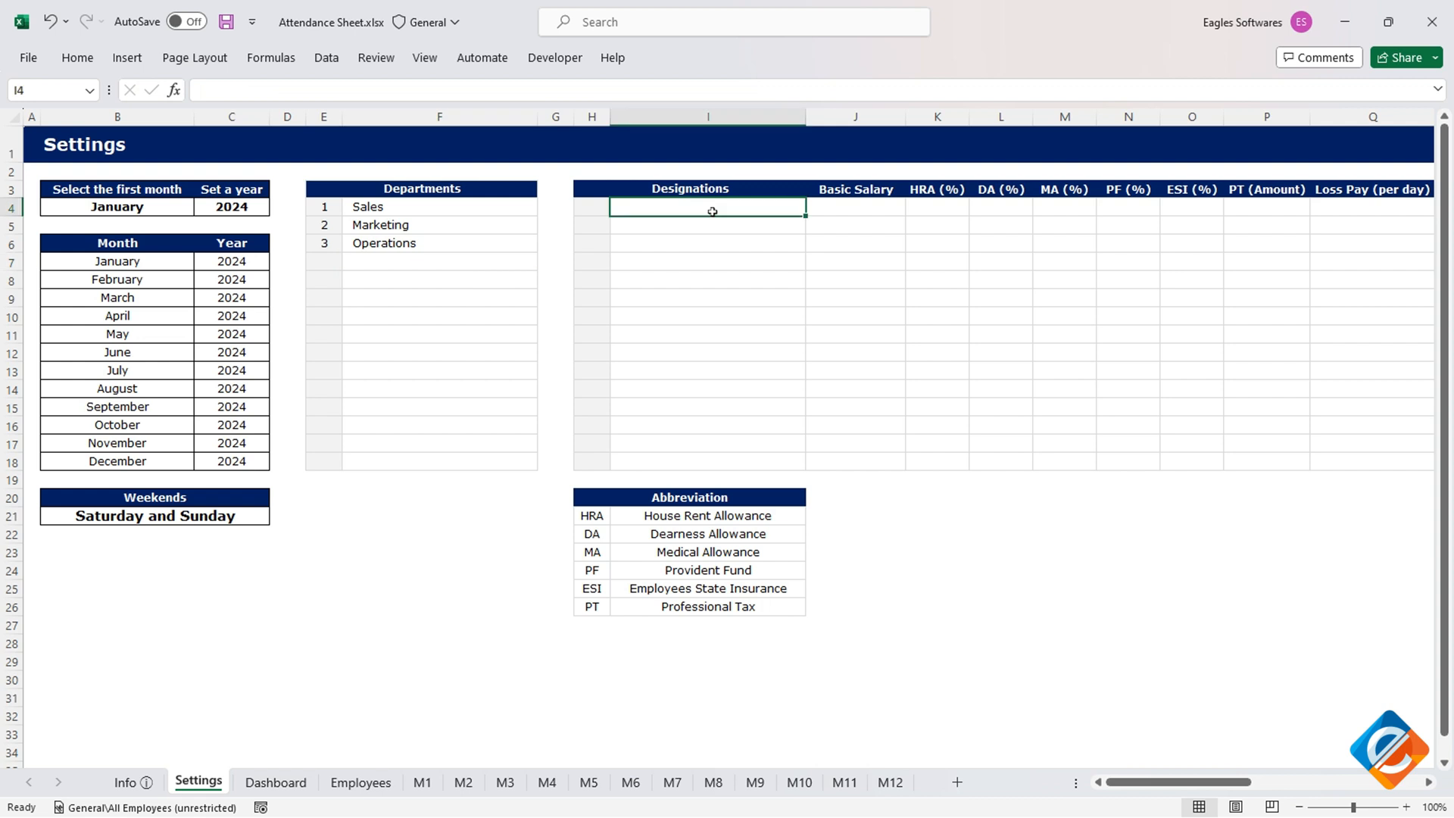
text(Associate)
key(Return)
text(Sr. Associate)
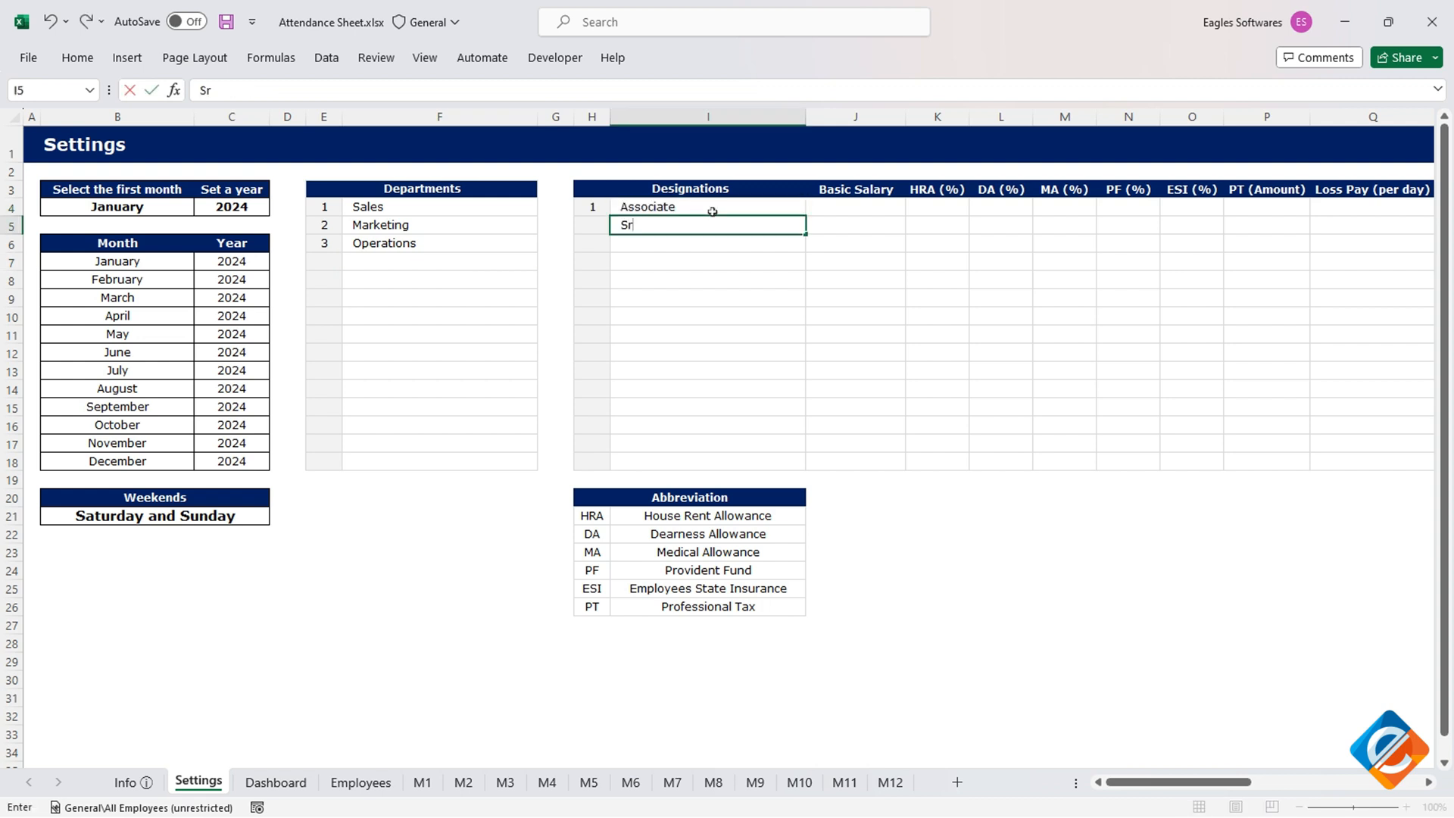
key(Return)
text(Manager)
key(Return)
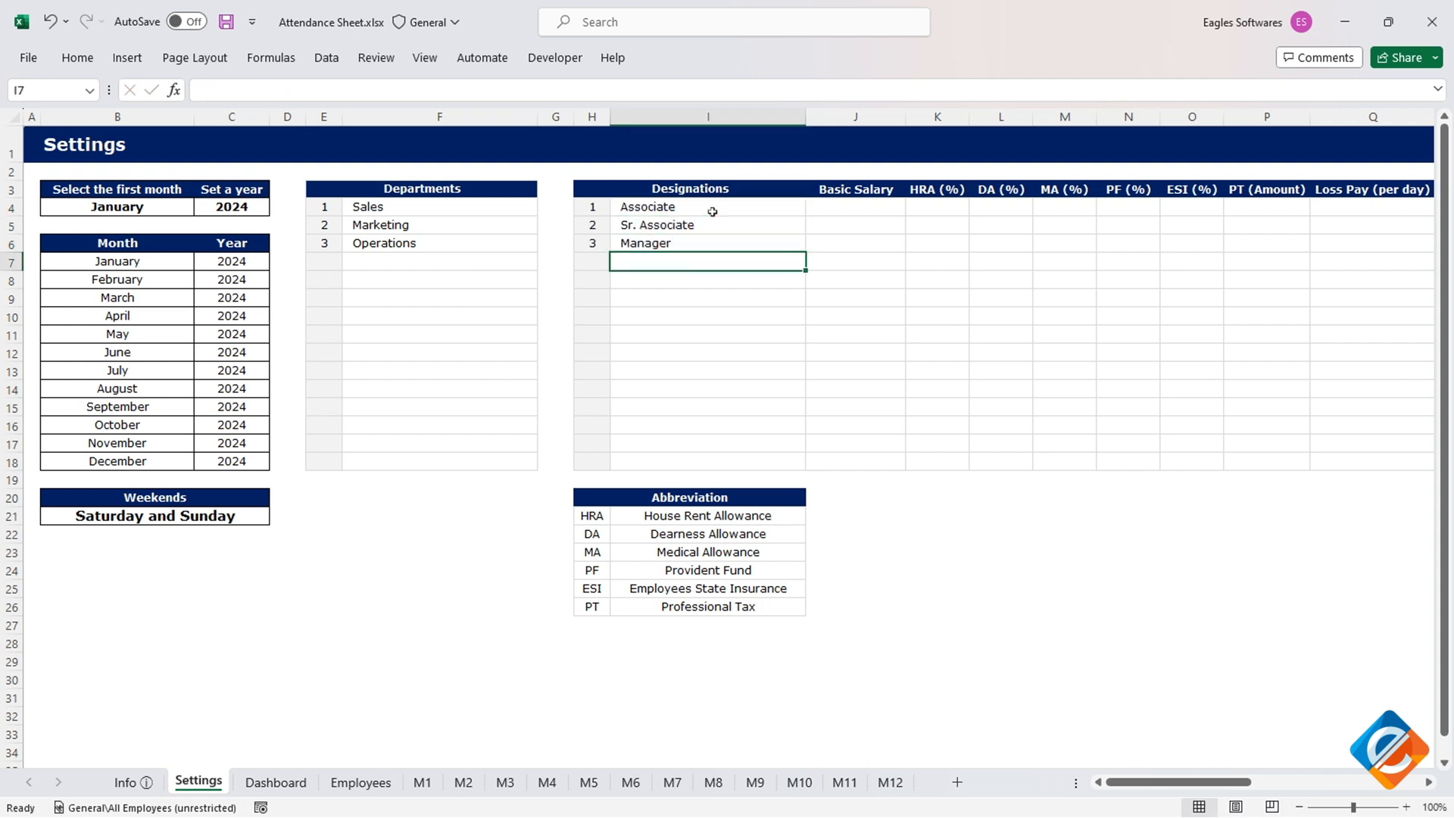
text(Sr. Manager)
key(Return)
text(Business Lead)
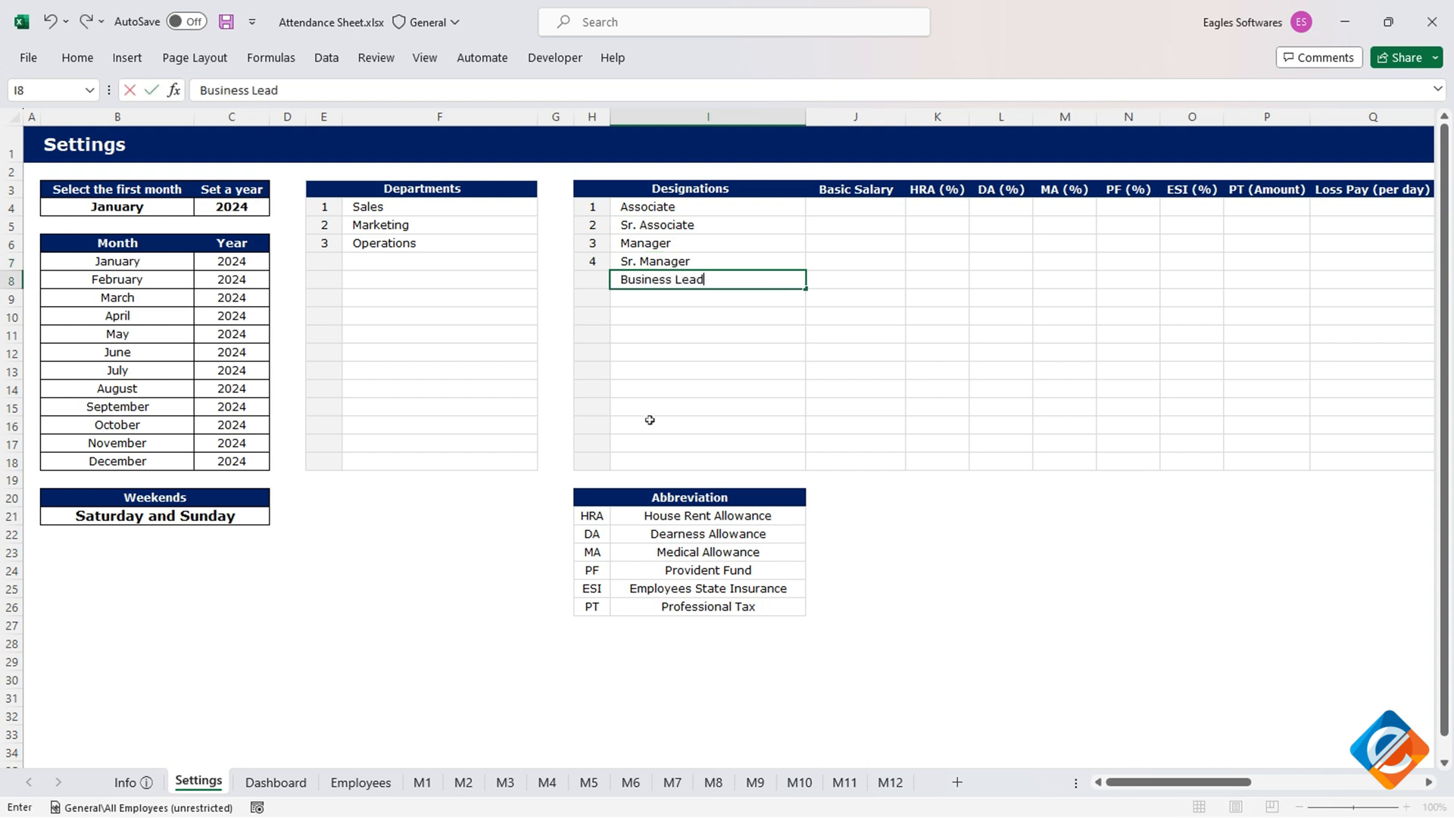
key(Return)
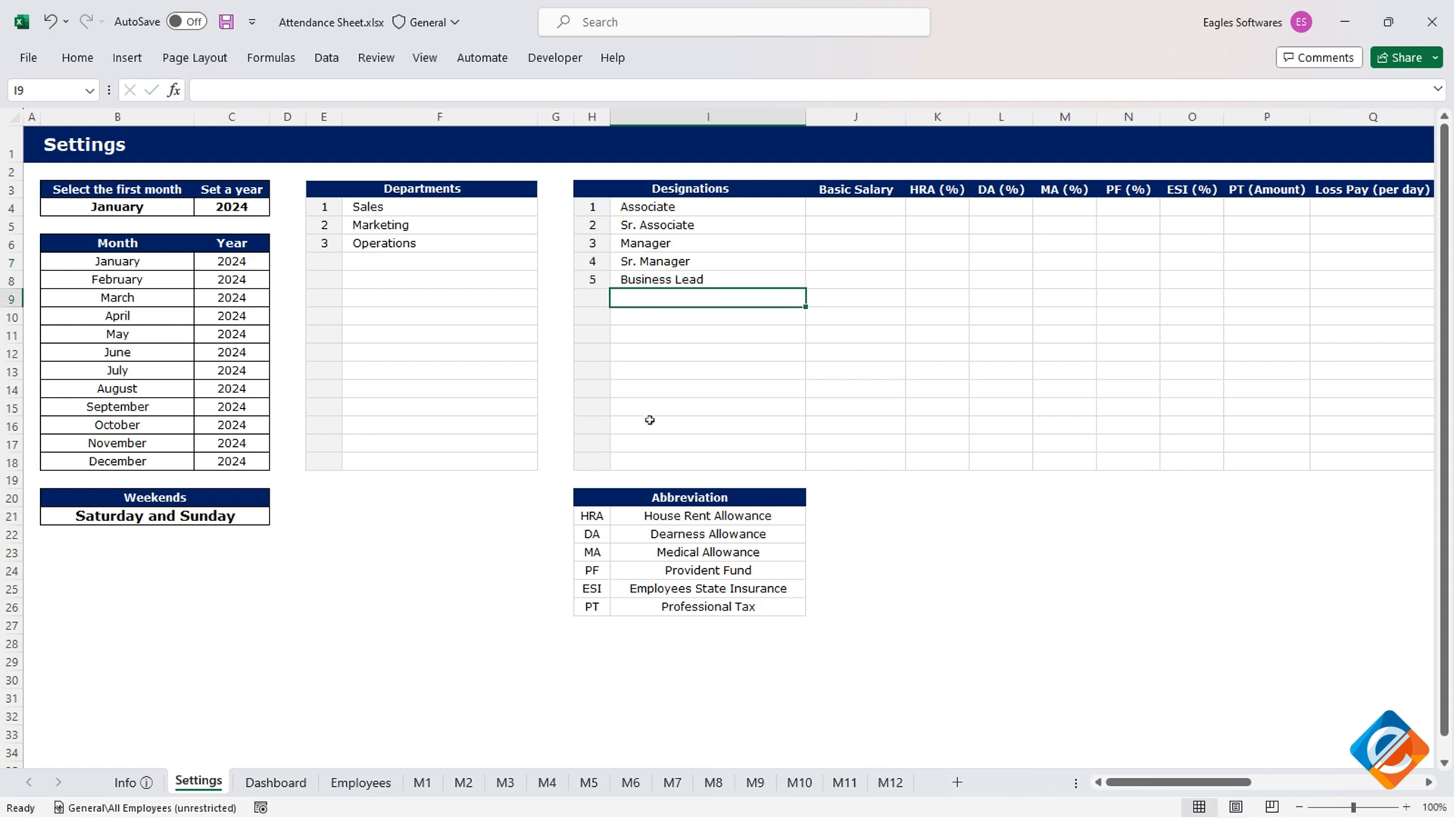
- Enter basic salaries of 15000, 22000, 40000, 55000 and 80000 for the five designations, in list order
click(855, 204)
scroll(855, 205, right, 2)
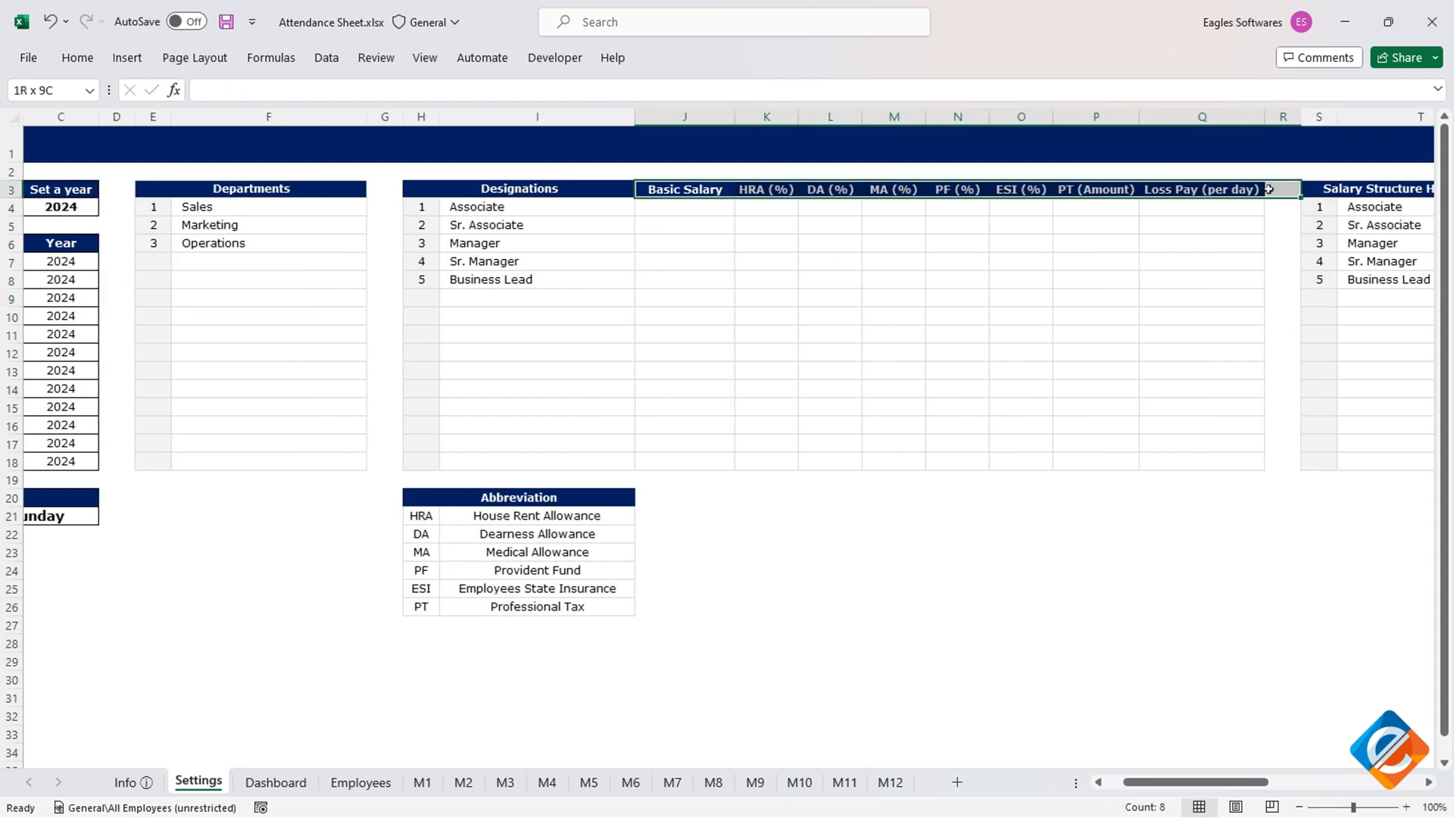
text(15000)
key(Return)
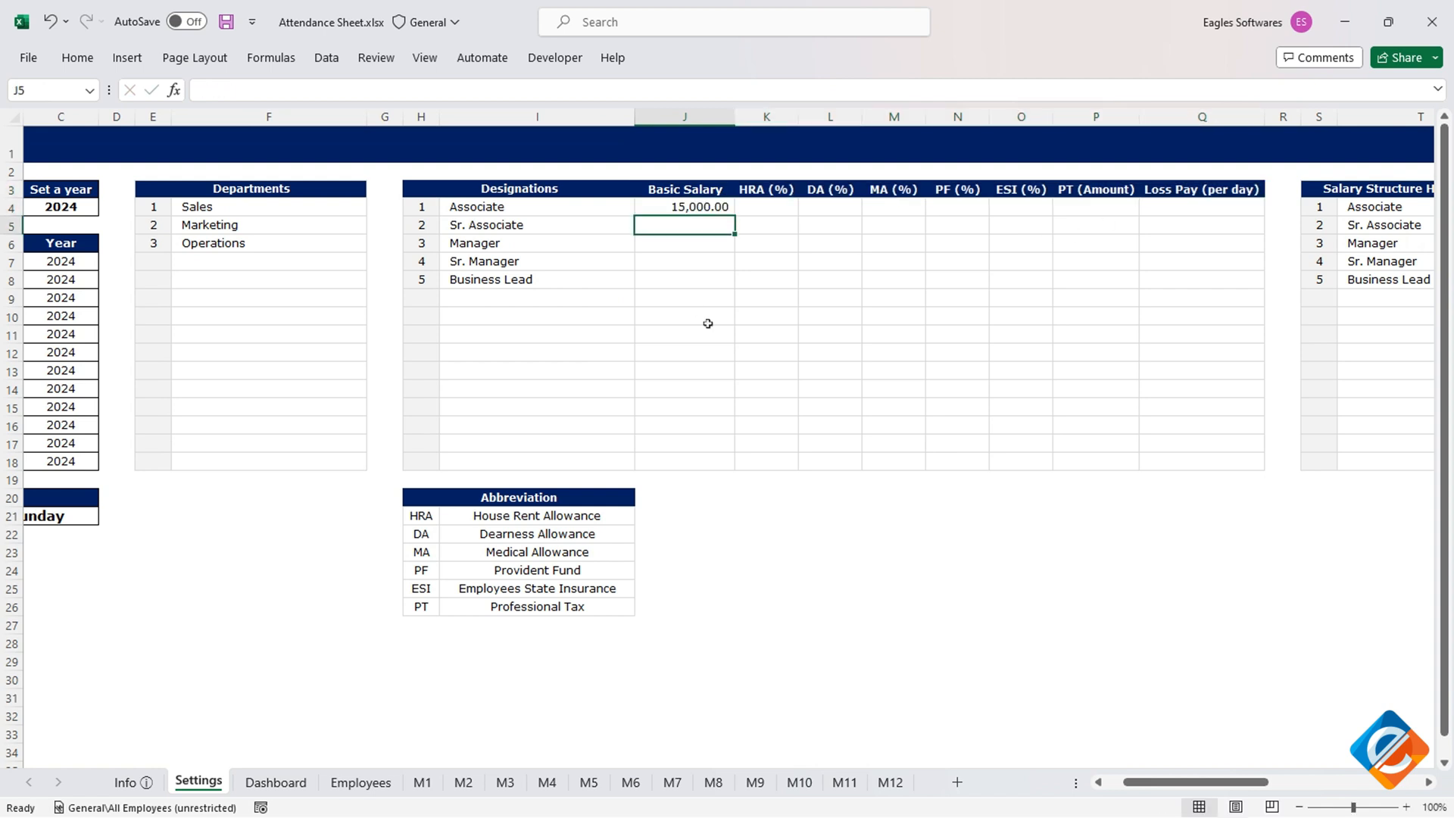
text(22000)
key(Return)
text(40,000)
key(Return)
text(55000)
key(Return)
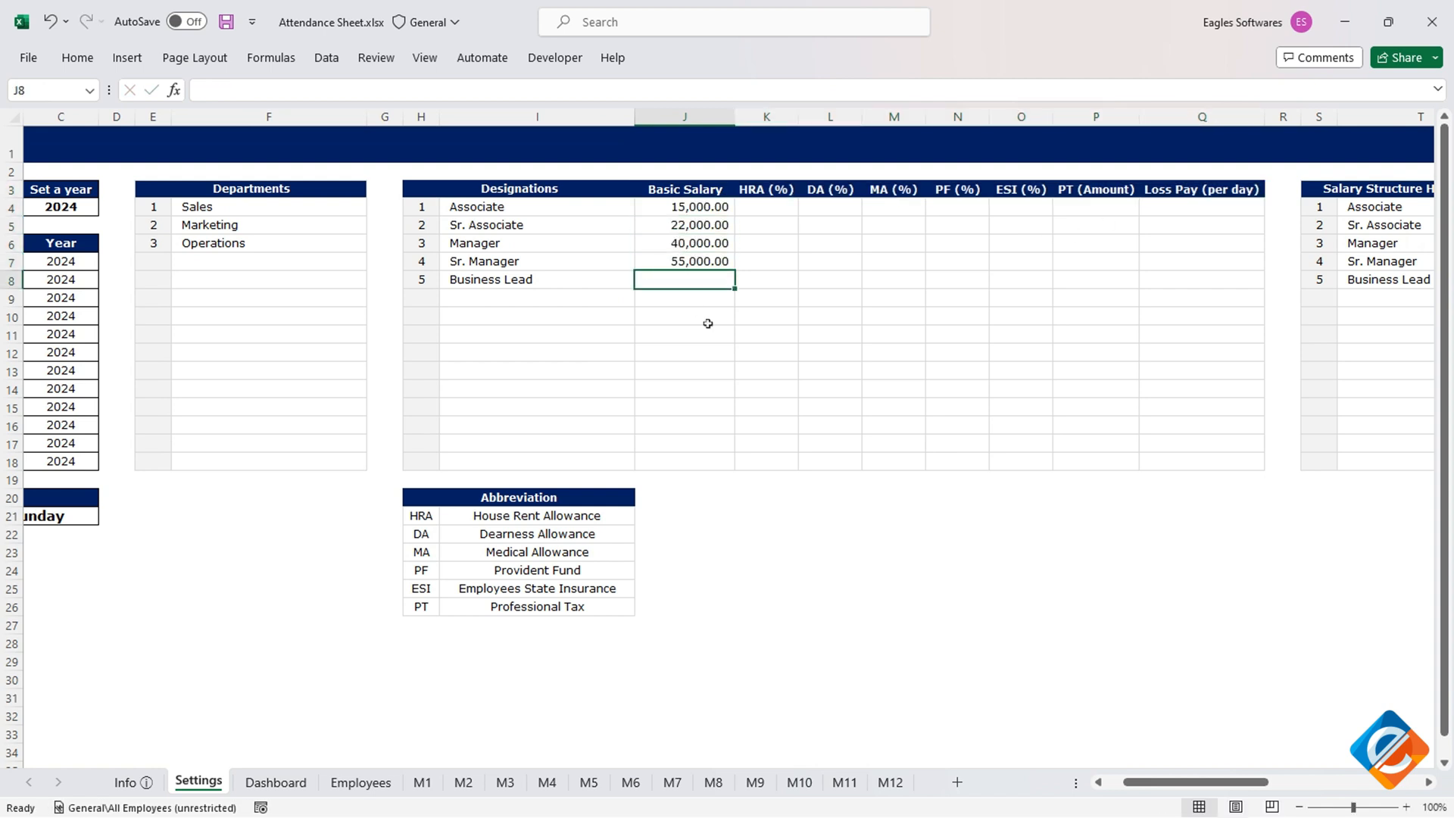
text(80000)
key(Return)
- Enter HRA rates of 40%, 40%, 50%, 55% and 70% for the five designations, in list order
click(767, 207)
click(566, 516)
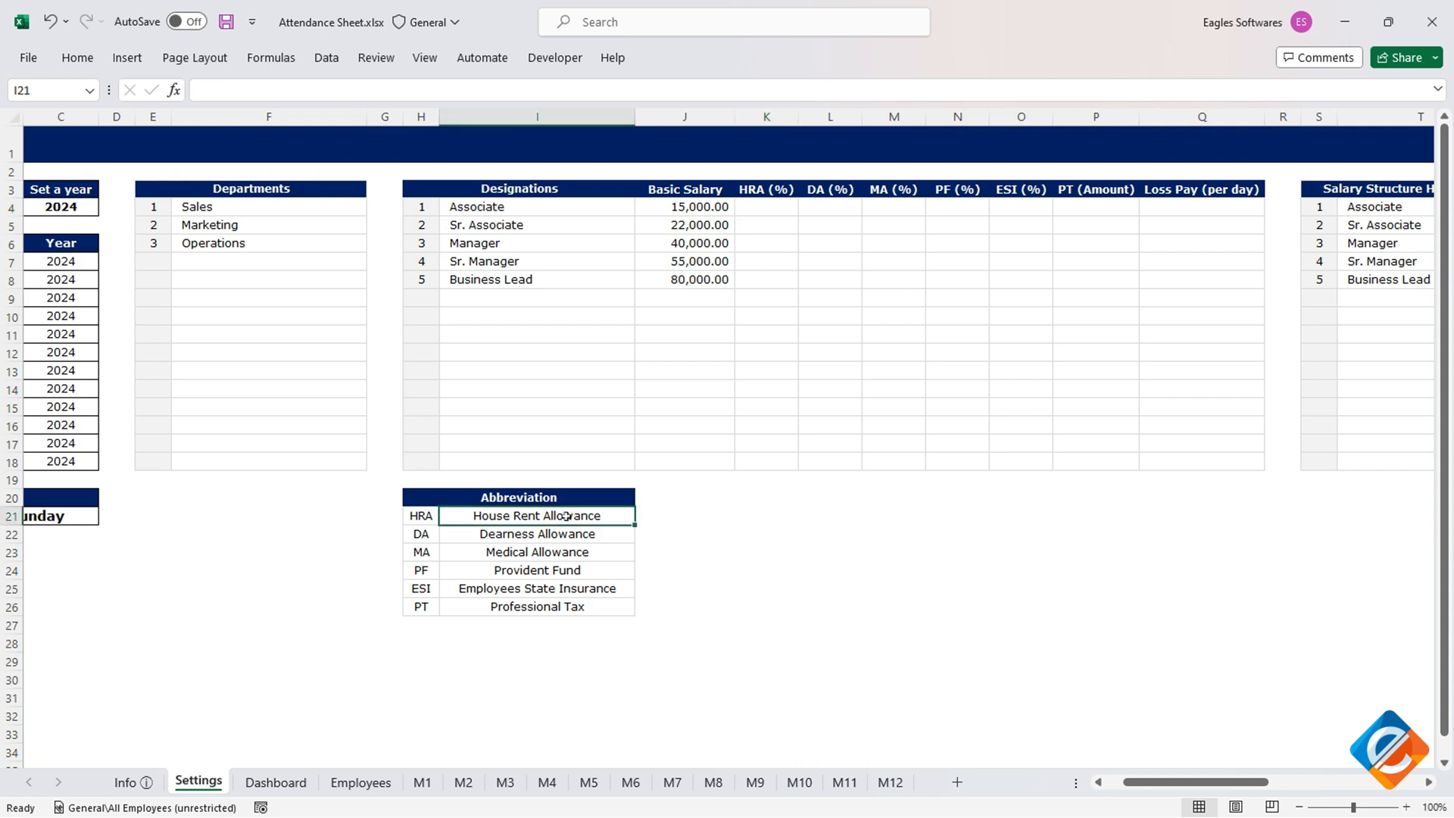
click(795, 216)
text(40%)
key(Return)
text(40)
key(Return)
text(50)
key(Return)
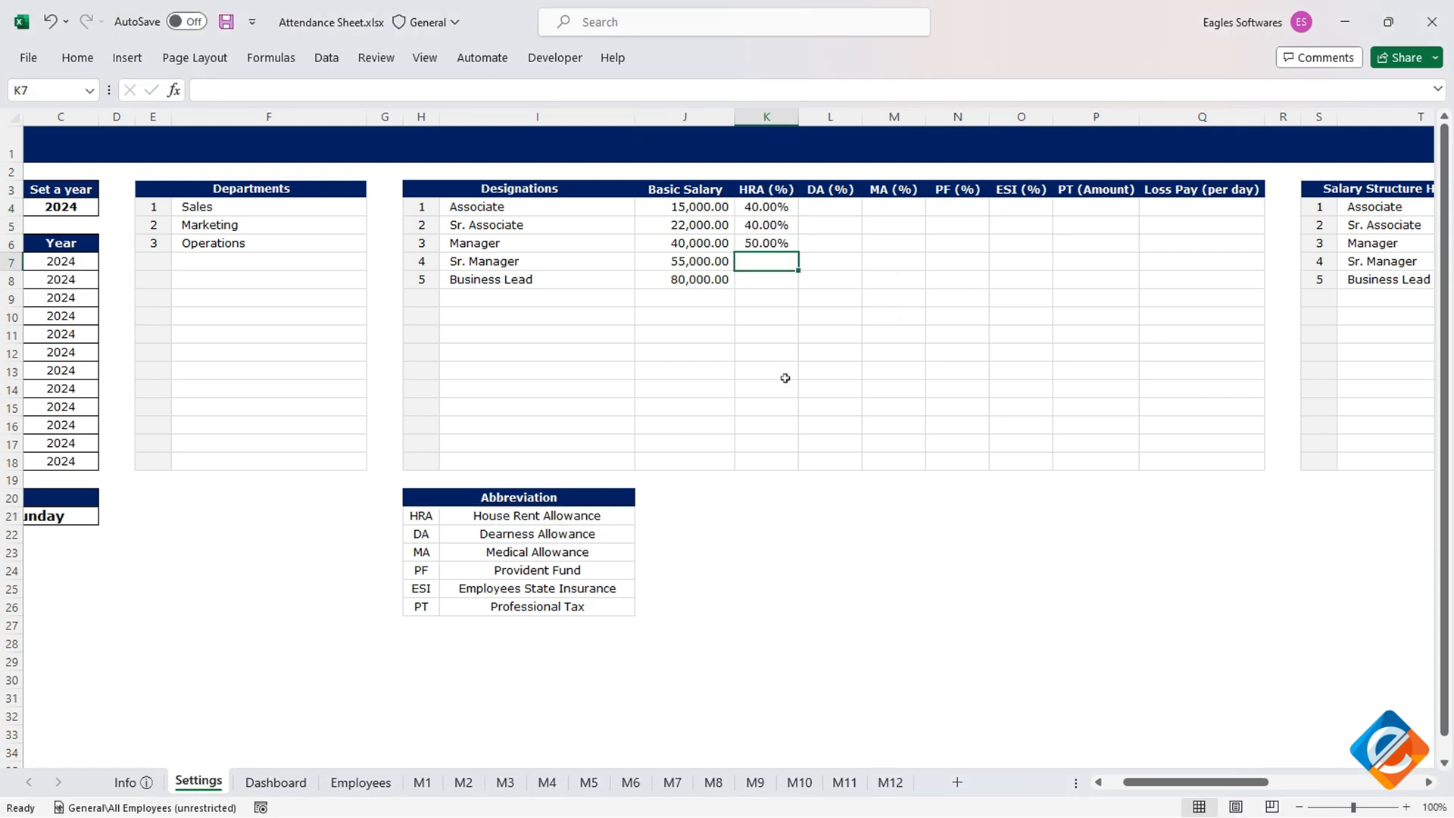
text(55)
key(Return)
text(70)
- Enter DA rates of 10%, 10%, 12%, 12% and 15% for the five designations, in list order
click(823, 210)
text(10% 10% 12% 12% 15%)
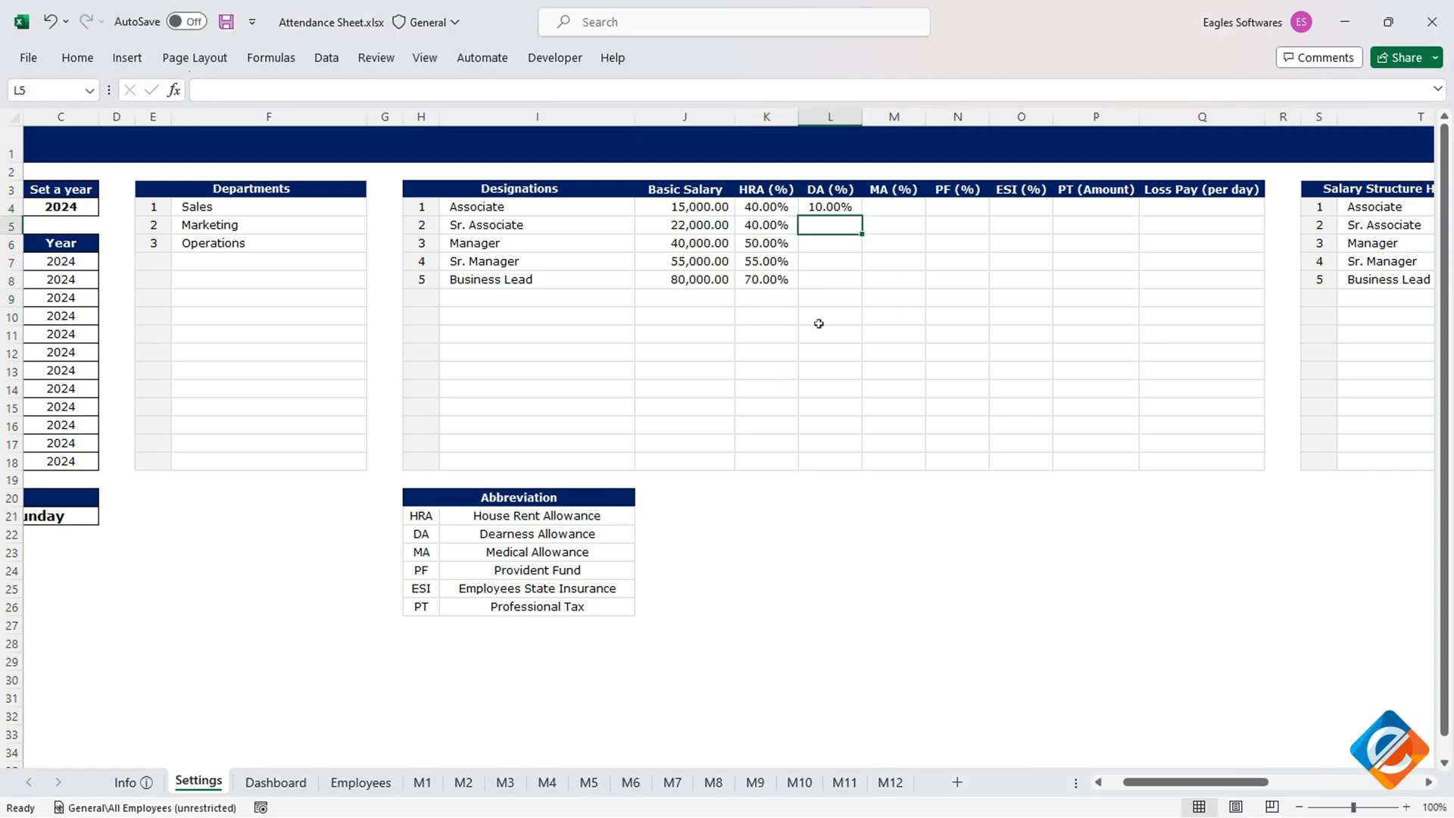
- Enter MA rates of 0, 5, 8, 10 and 12% and PF rates of 12, 12, 15, 20 and 22% for the five designations
click(893, 206)
text(0%)
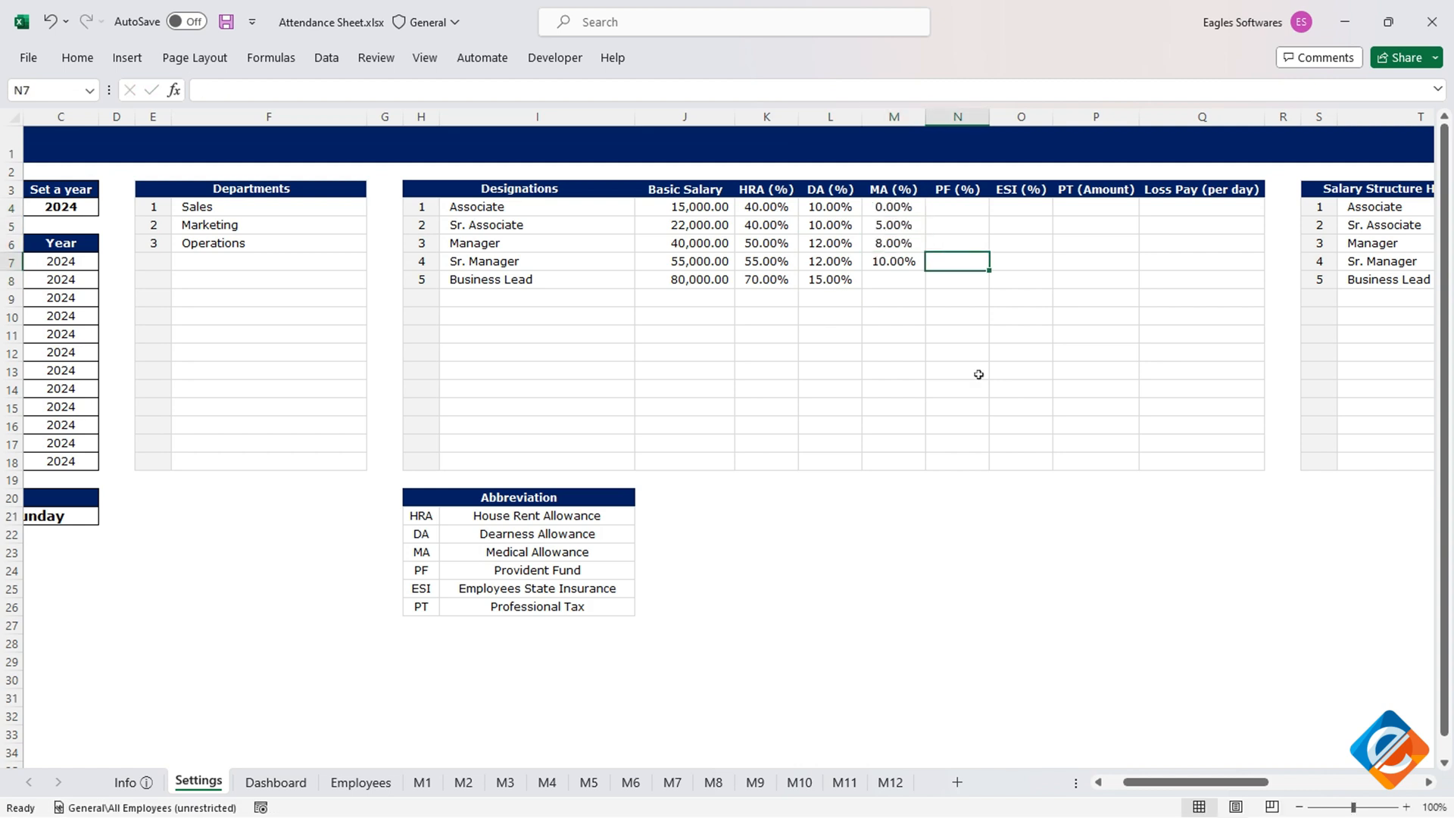
text( 5% 8% 10% 12% 12% 12% 15% 20% 22%)
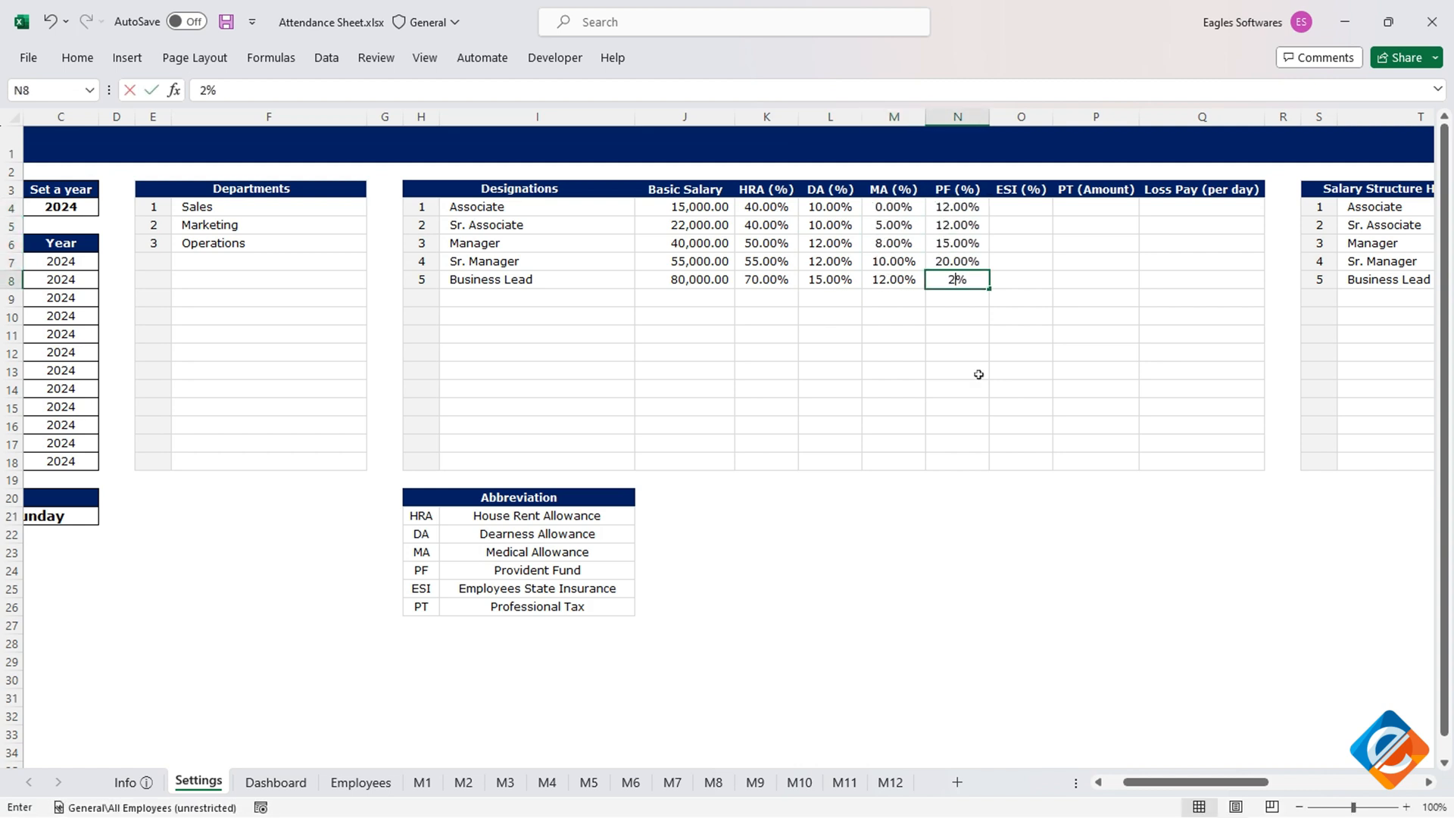
- Enter ESI rates of 8, 9, 10, 10 and 15% and PT amounts of 200, 400, 800, 1000 and 1200 for the five designations
click(1014, 208)
text(8.00% 9.00% 10.00% 10.00% 15.00%)
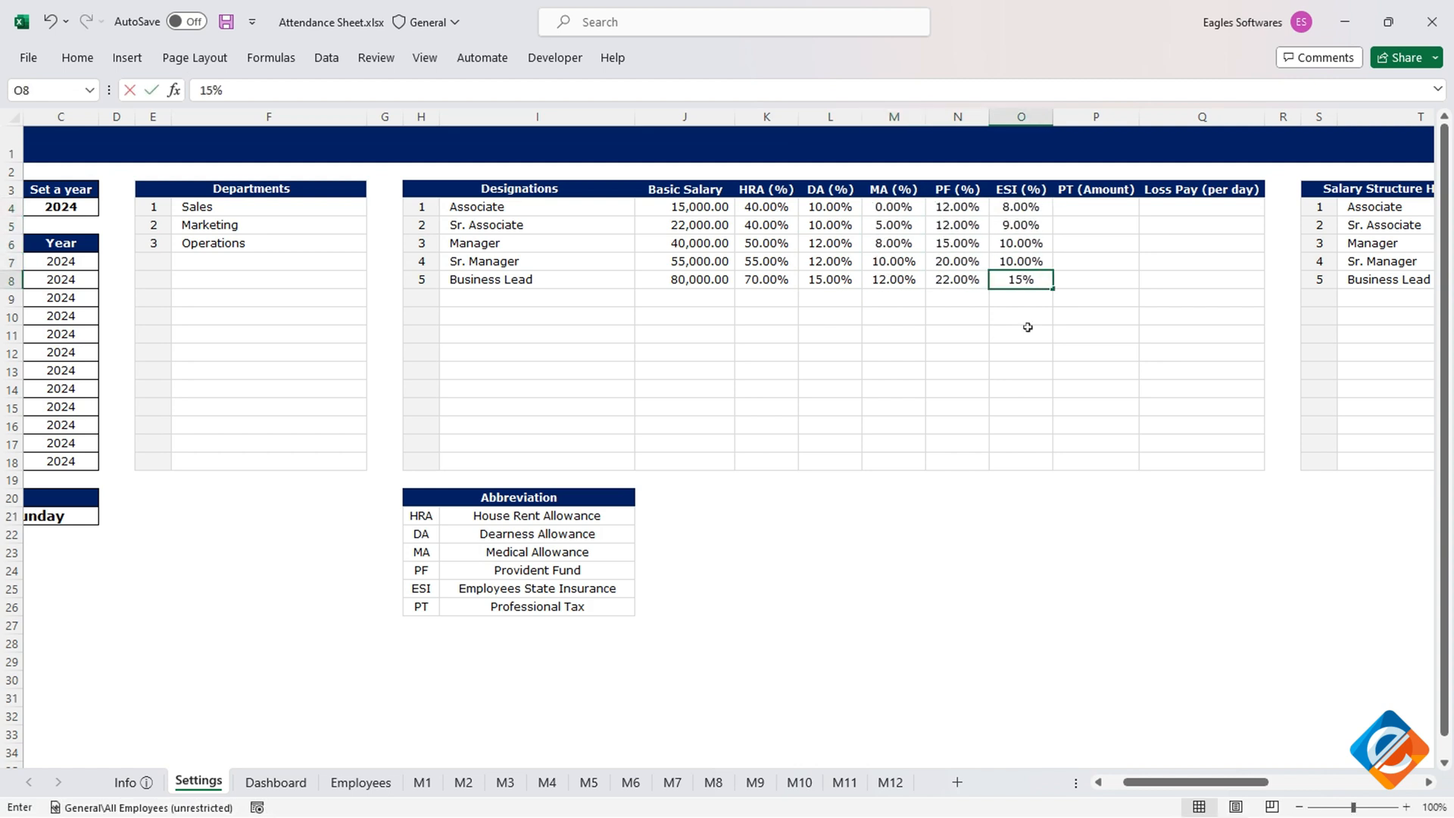
click(1096, 207)
text(200 400 800 1000 1)
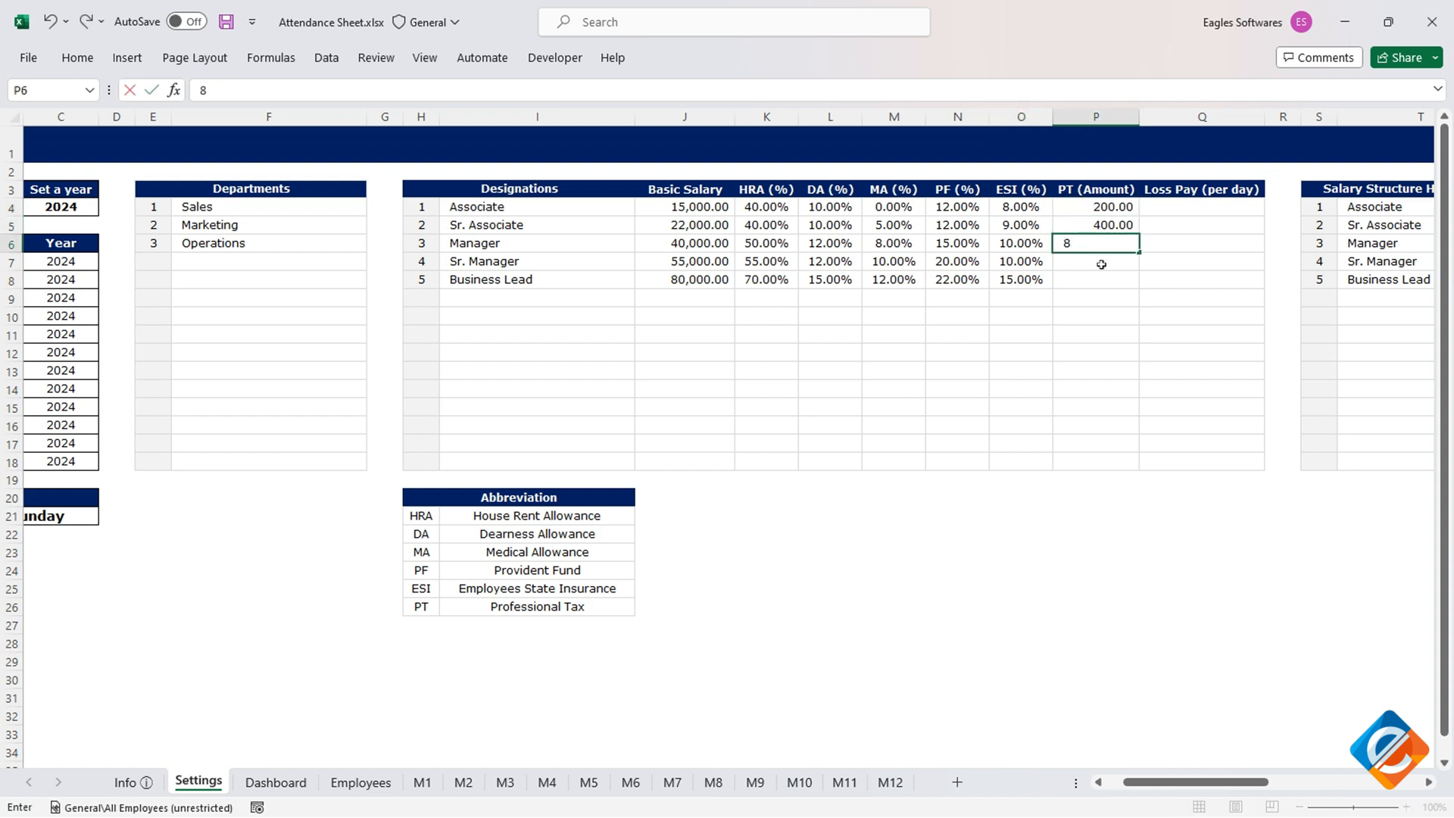
text(200)
- Enter per-day loss pay amounts of 500, 500, 700, 800 and 1000 for the five designations, in list order
click(1197, 207)
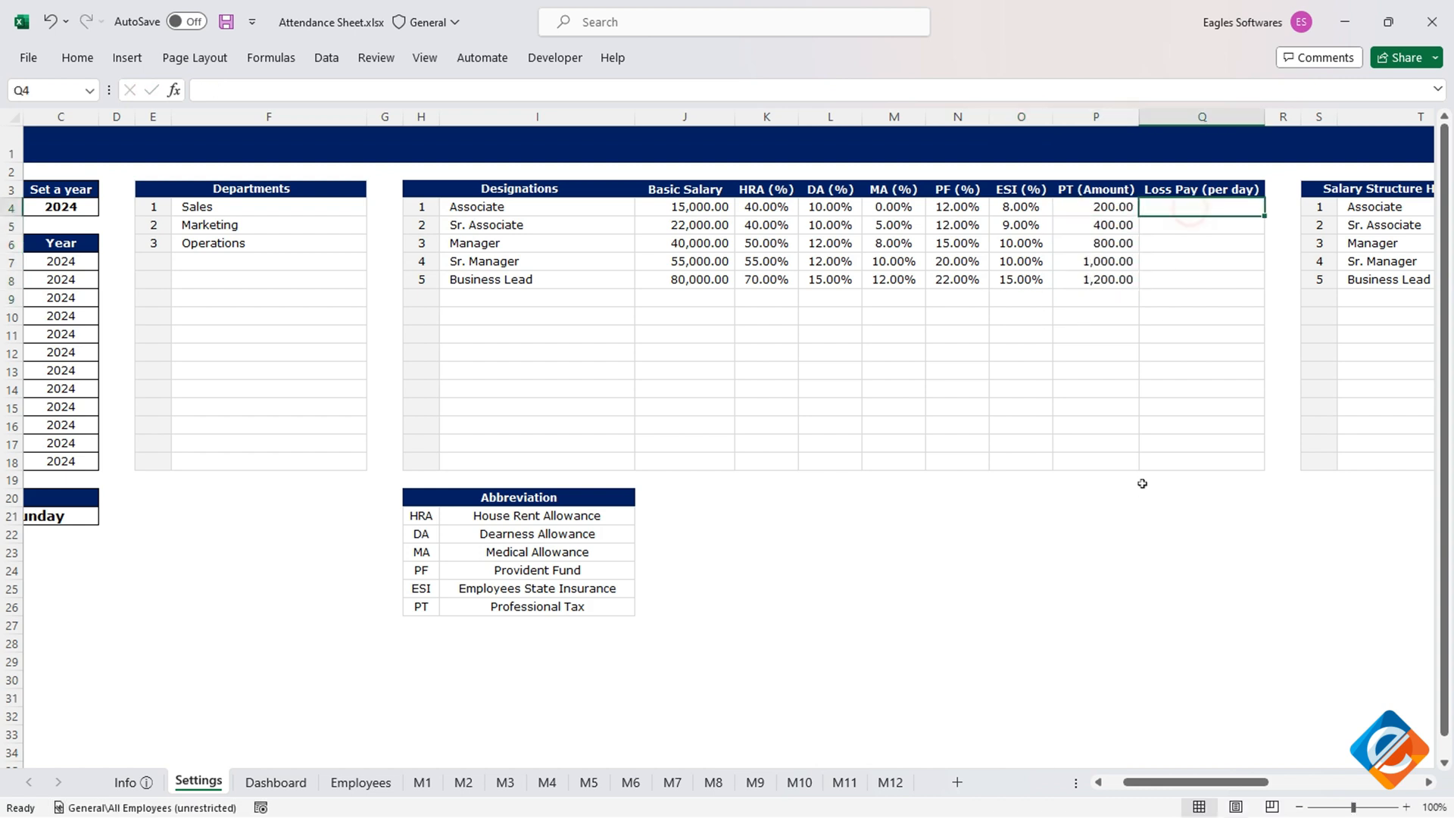
text(500)
key(Return)
text(500)
key(Return)
text(700)
key(Return)
text(800)
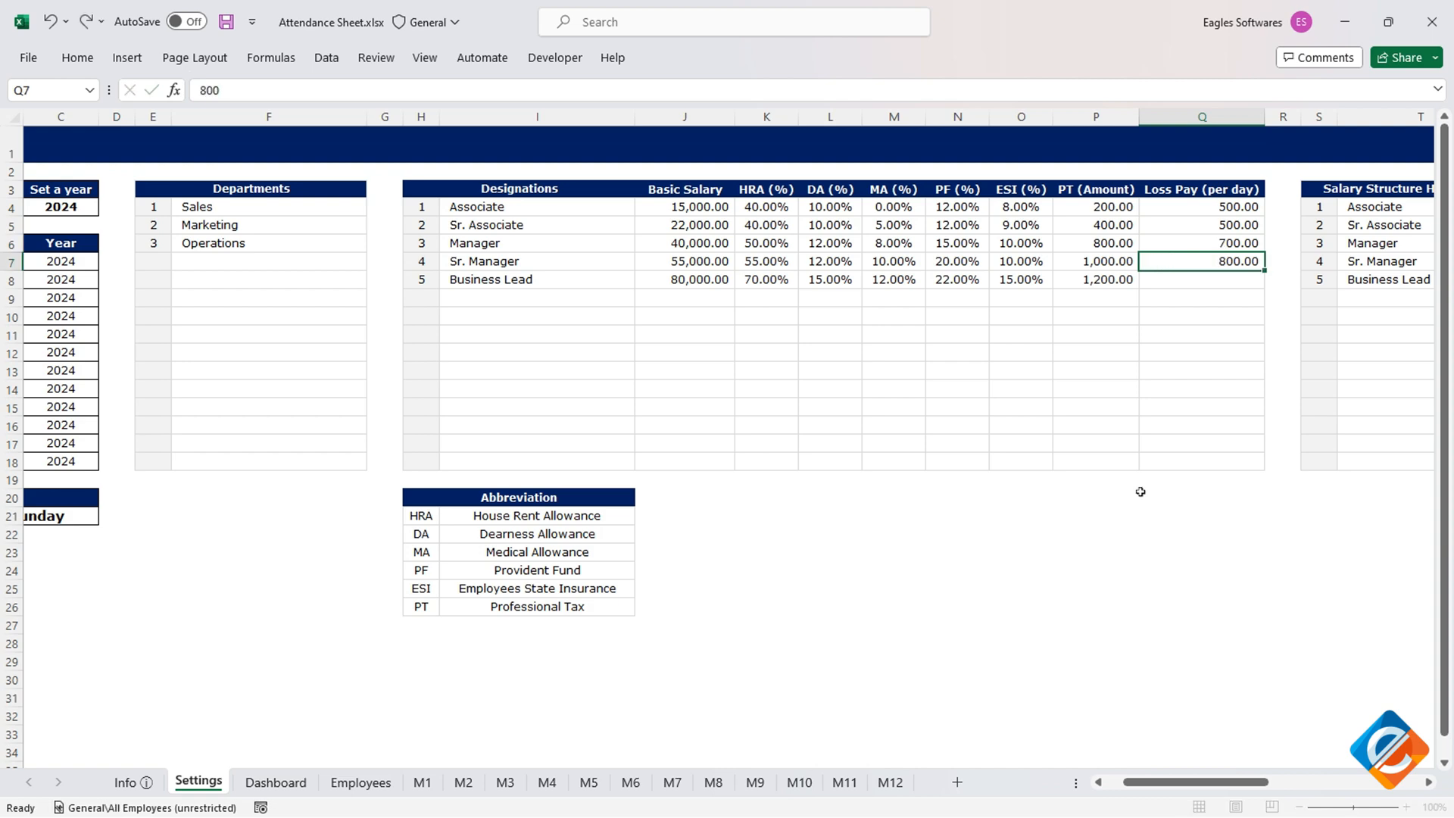
key(Return)
text(1000)
key(Return)
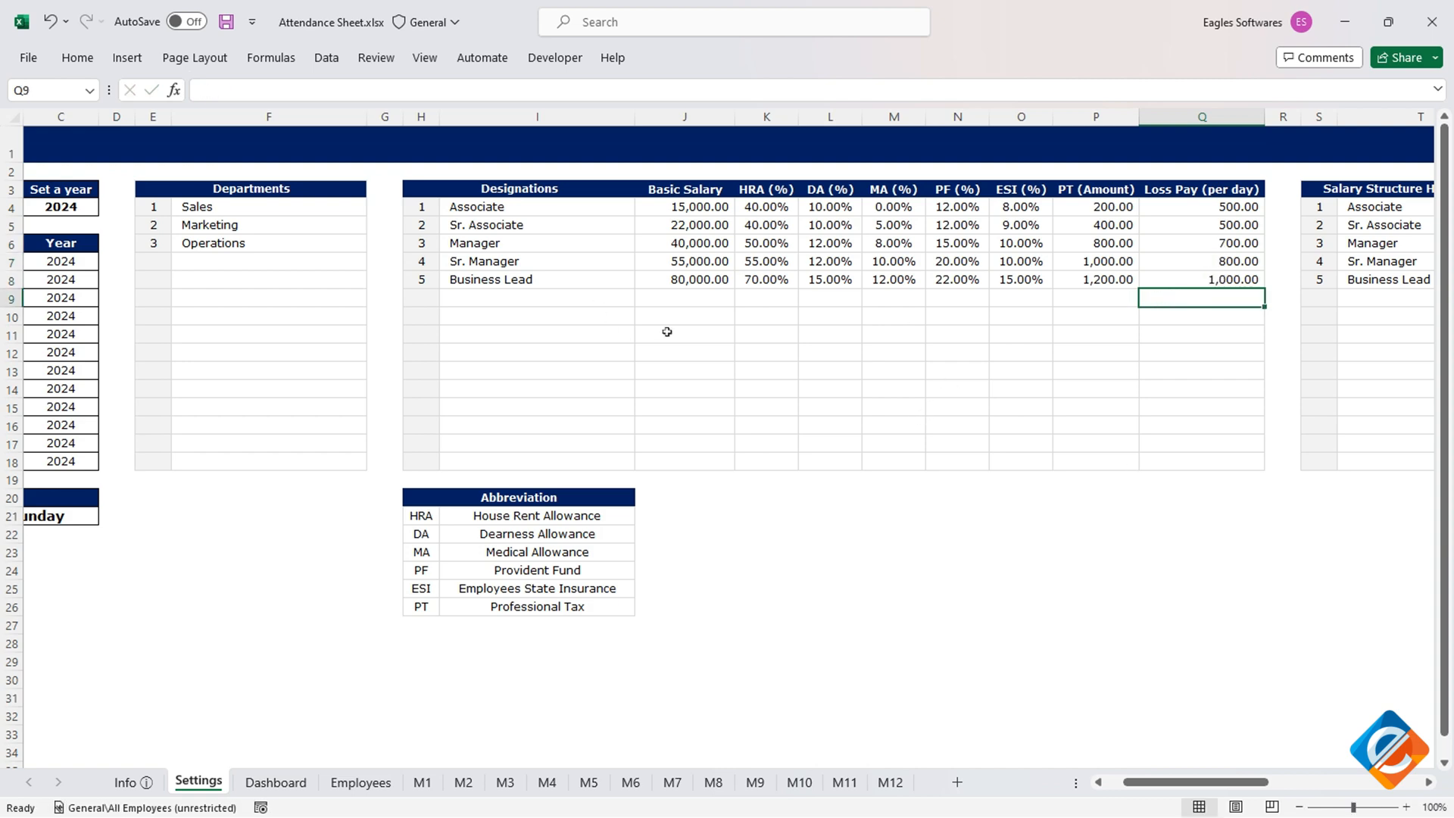
- Set the January salary hike to 0% for all five designations in the Salary Structure Hike table
click(1321, 196)
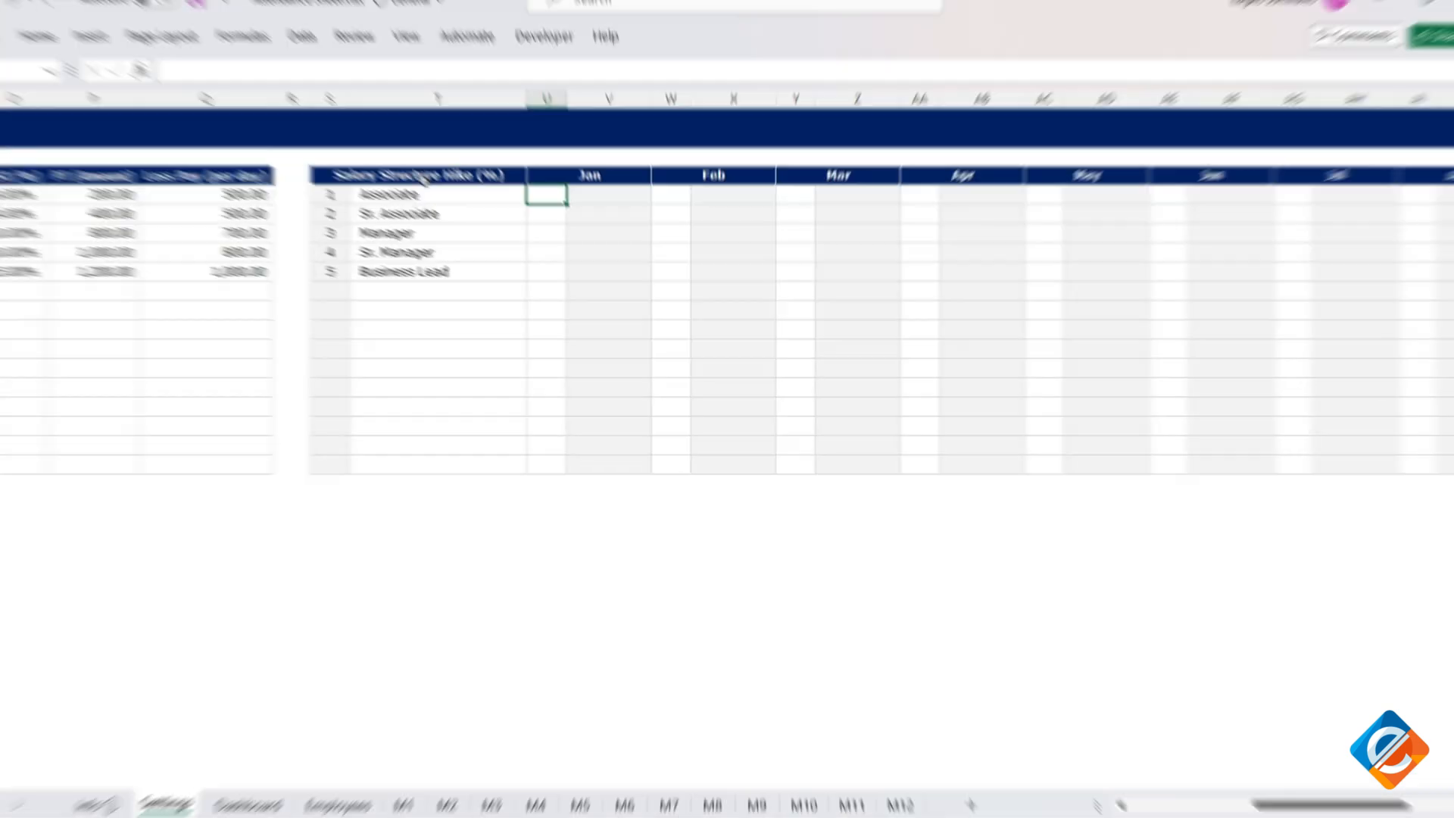
click(560, 206)
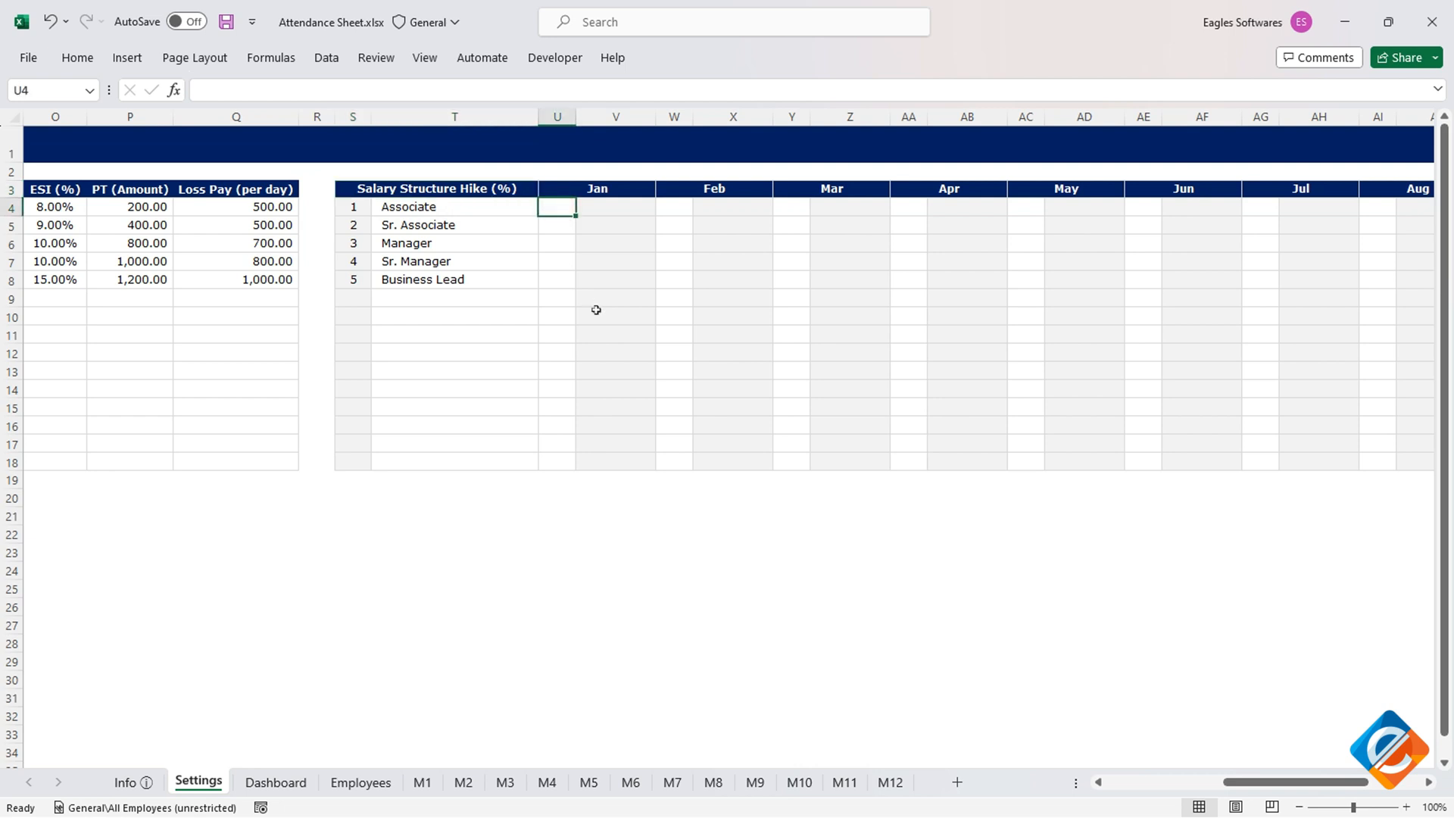
text(0)
key(Return)
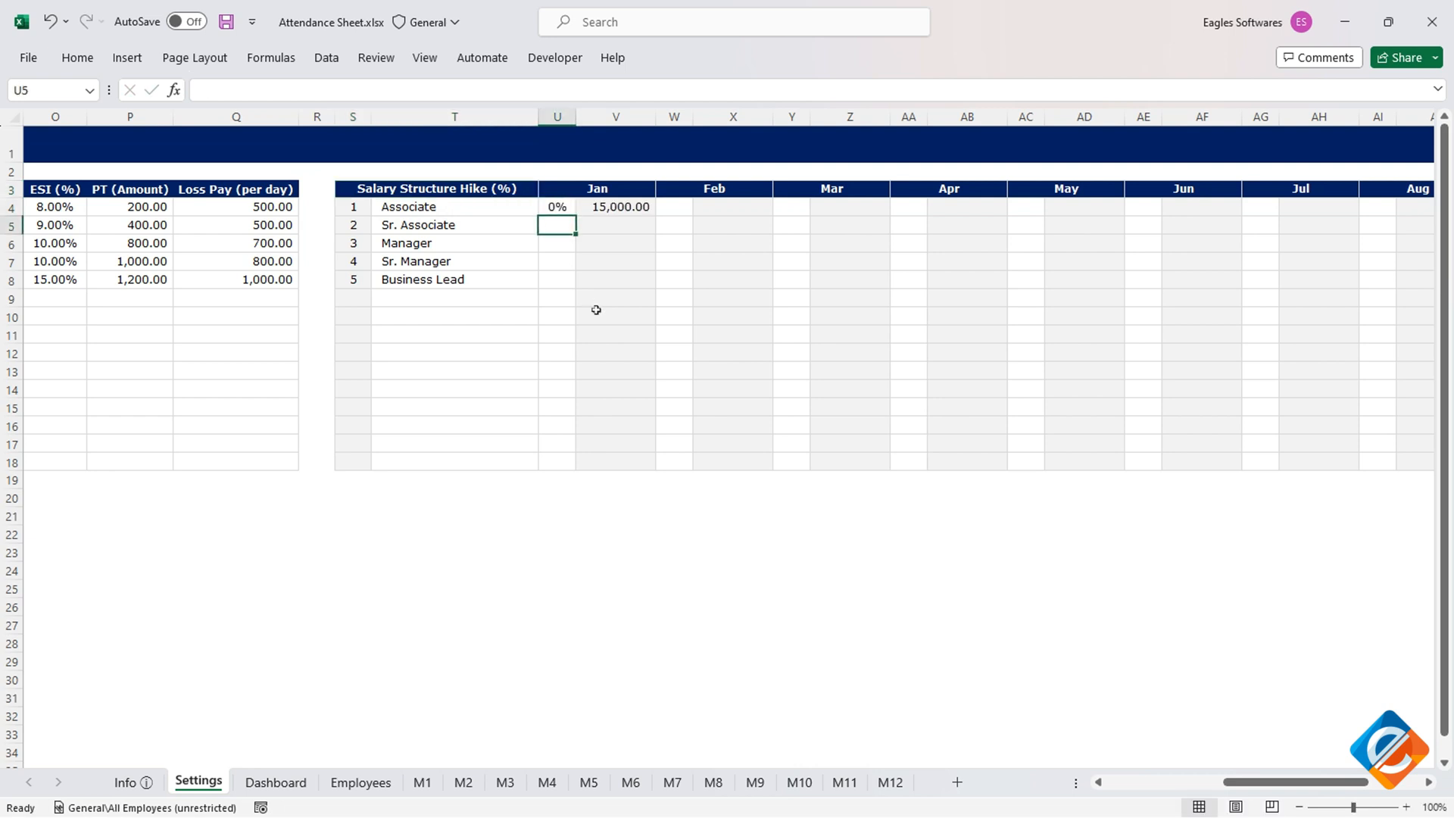
drag(550, 206, 553, 281)
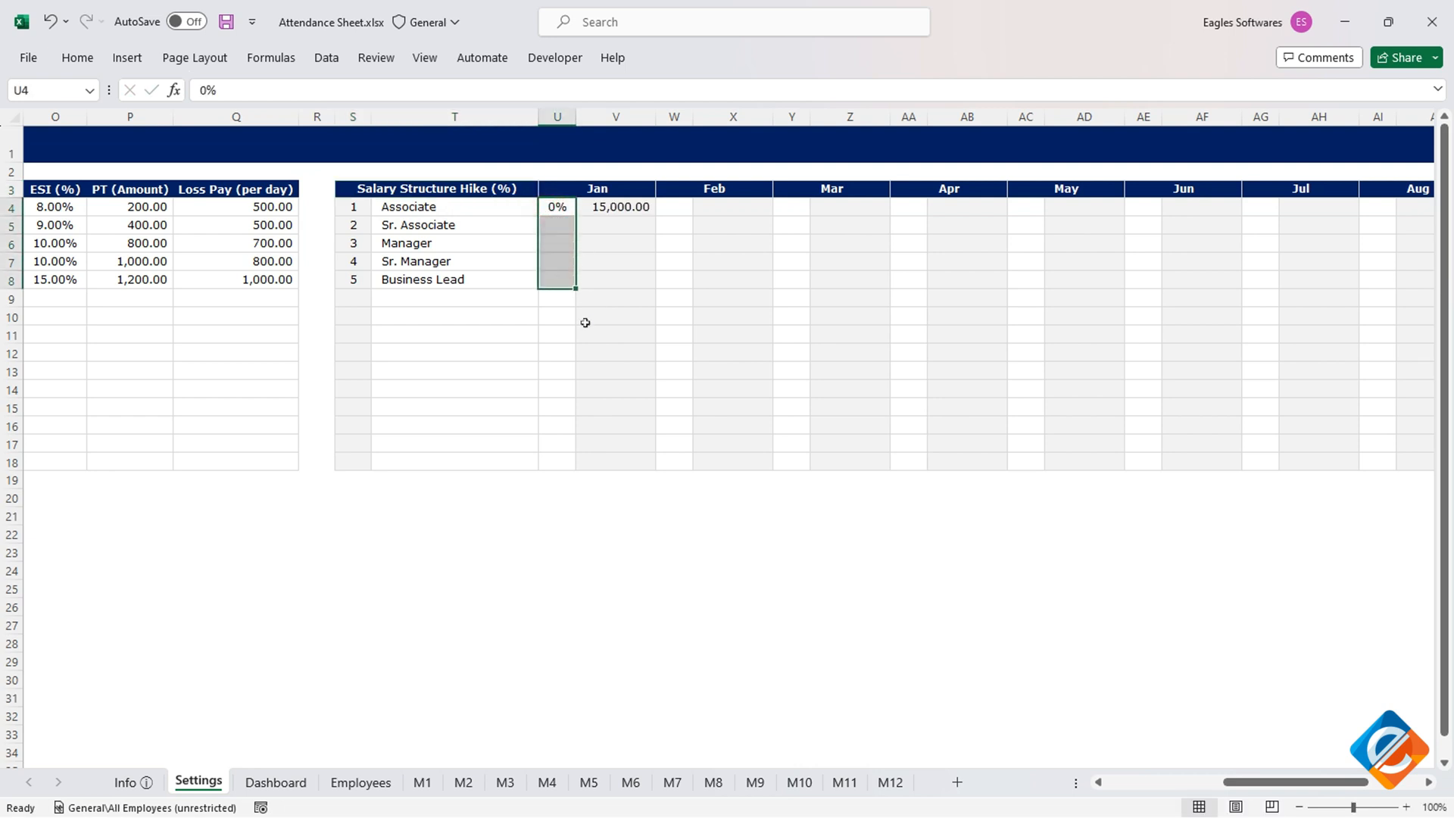
key(ctrl+d)
- Copy January's 0% hike values into the February and March hike columns
key(ctrl+c)
click(676, 209)
key(ctrl+v)
click(786, 208)
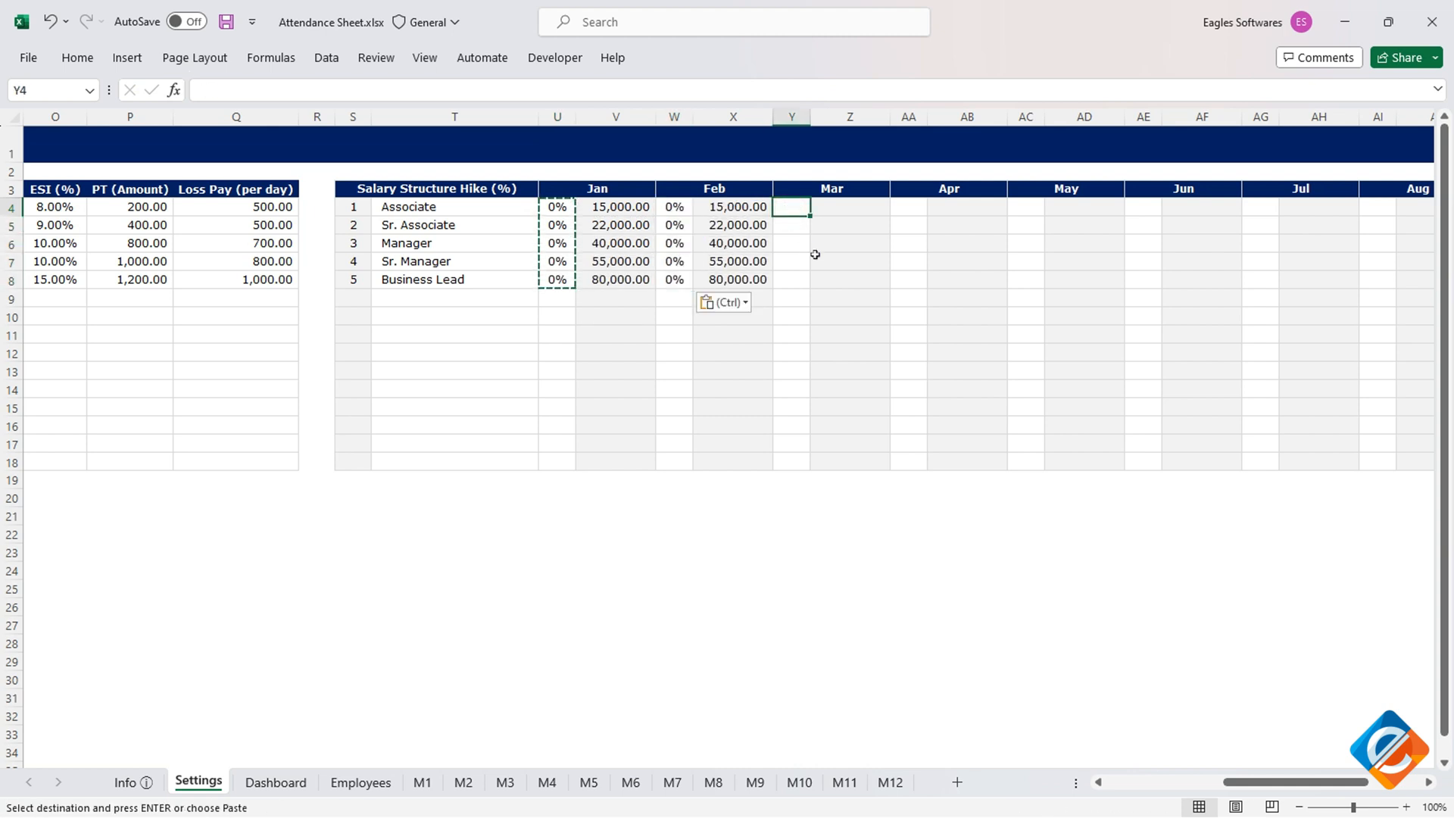
key(ctrl+v)
- Enter April hikes of 10%, 10%, 12%, 12% and 15% for the five designations, in list order
click(921, 207)
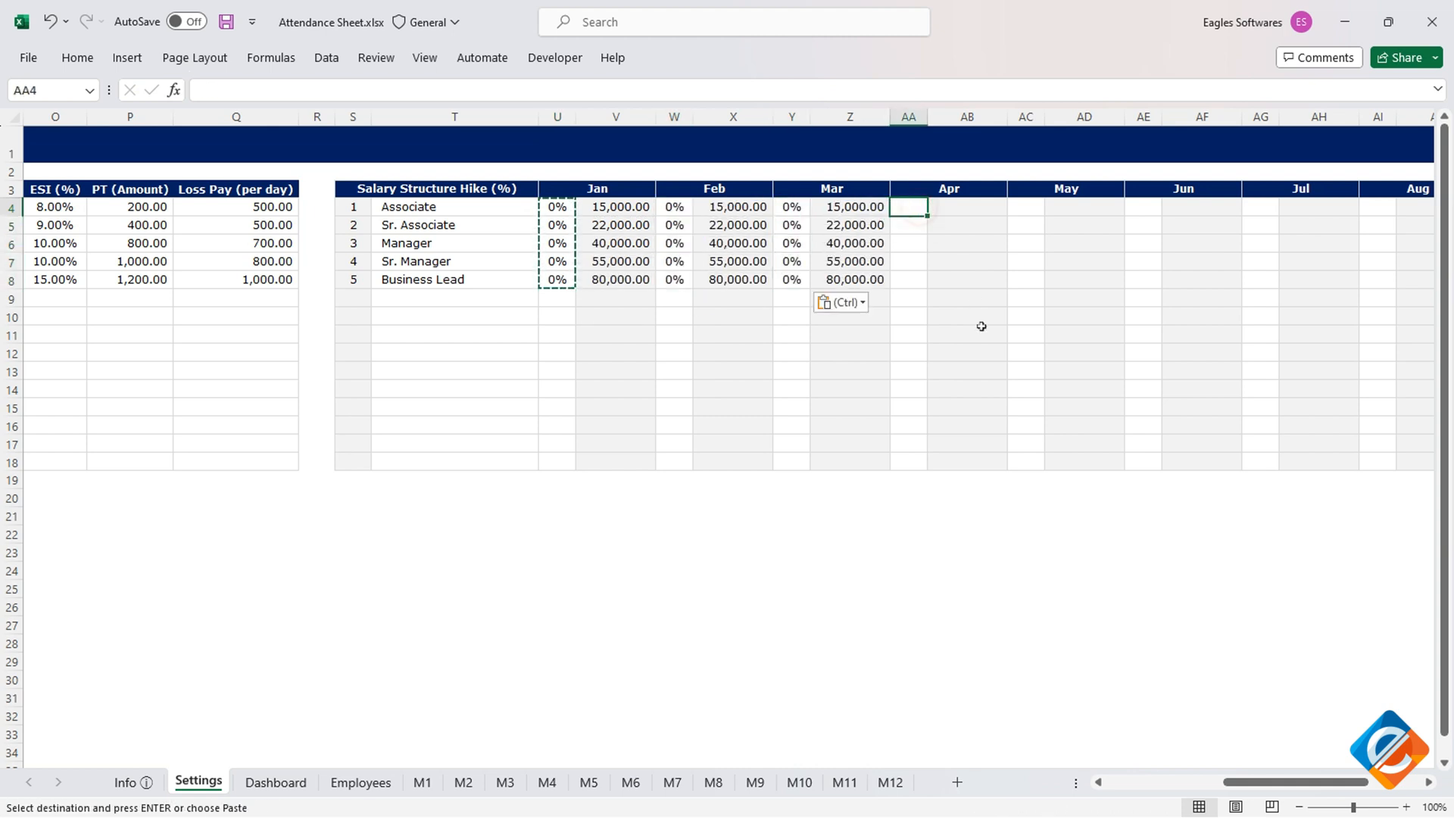
text(10%)
key(Return)
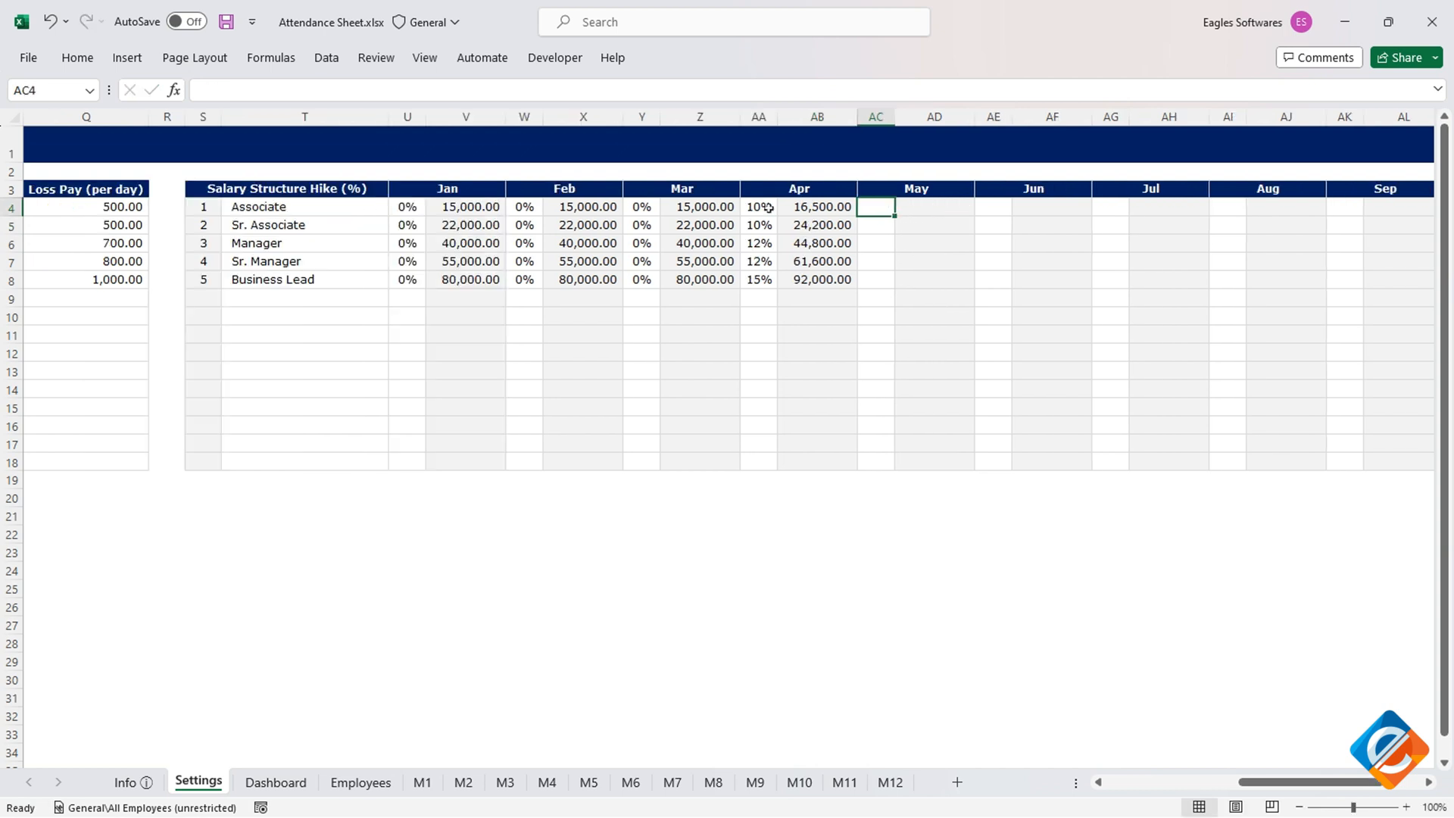
- Copy March's 0% hikes into May, June and July, and set the August hike to 2% for all five designations
drag(641, 206, 641, 279)
key(ctrl+c)
click(876, 207)
key(ctrl+v)
click(992, 206)
key(ctrl+v)
click(1110, 207)
key(ctrl+v)
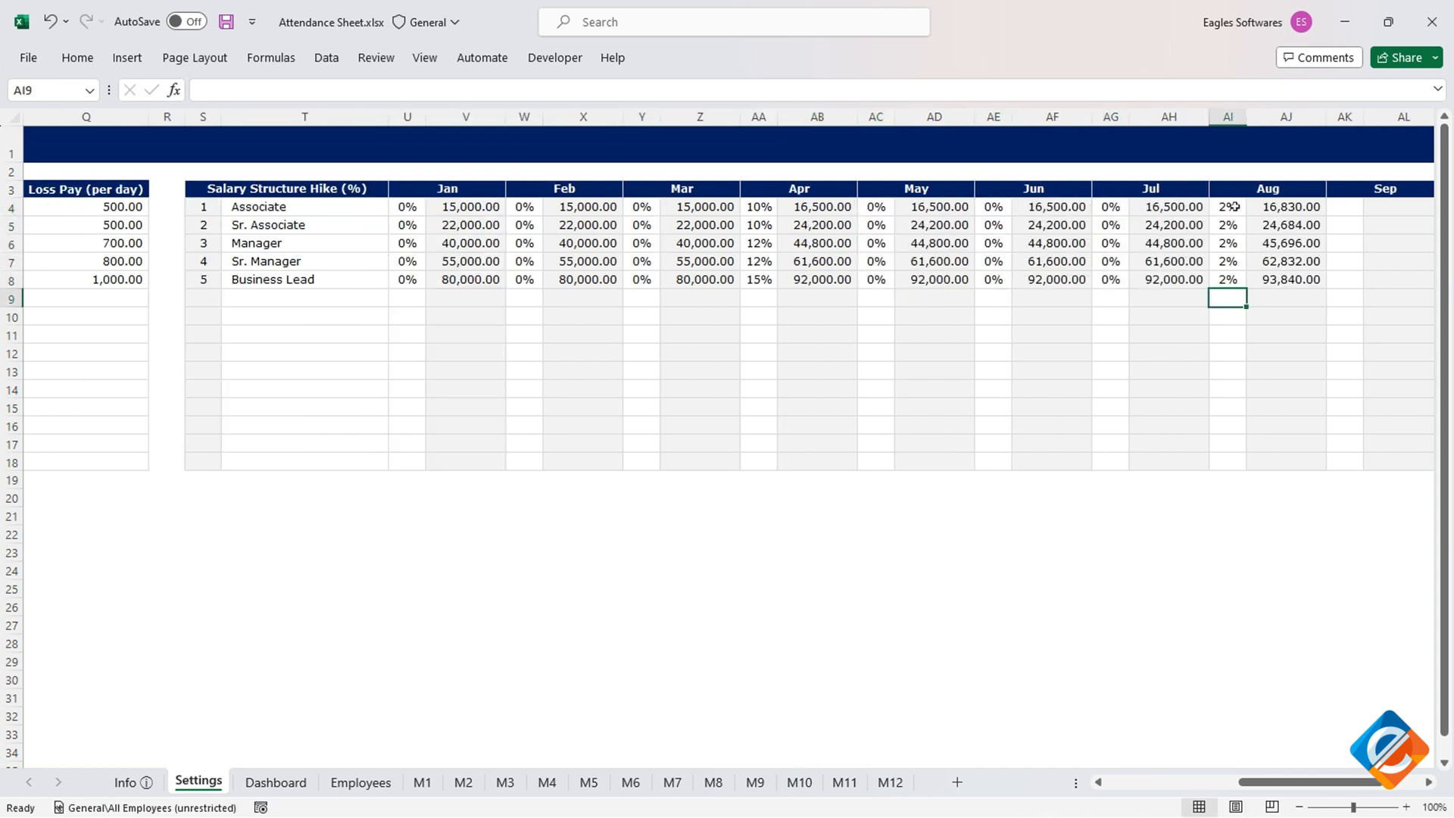
- Copy July's 0% hikes into the September, October, November and December hike columns
drag(1111, 207, 1110, 280)
key(ctrl+c)
click(1345, 206)
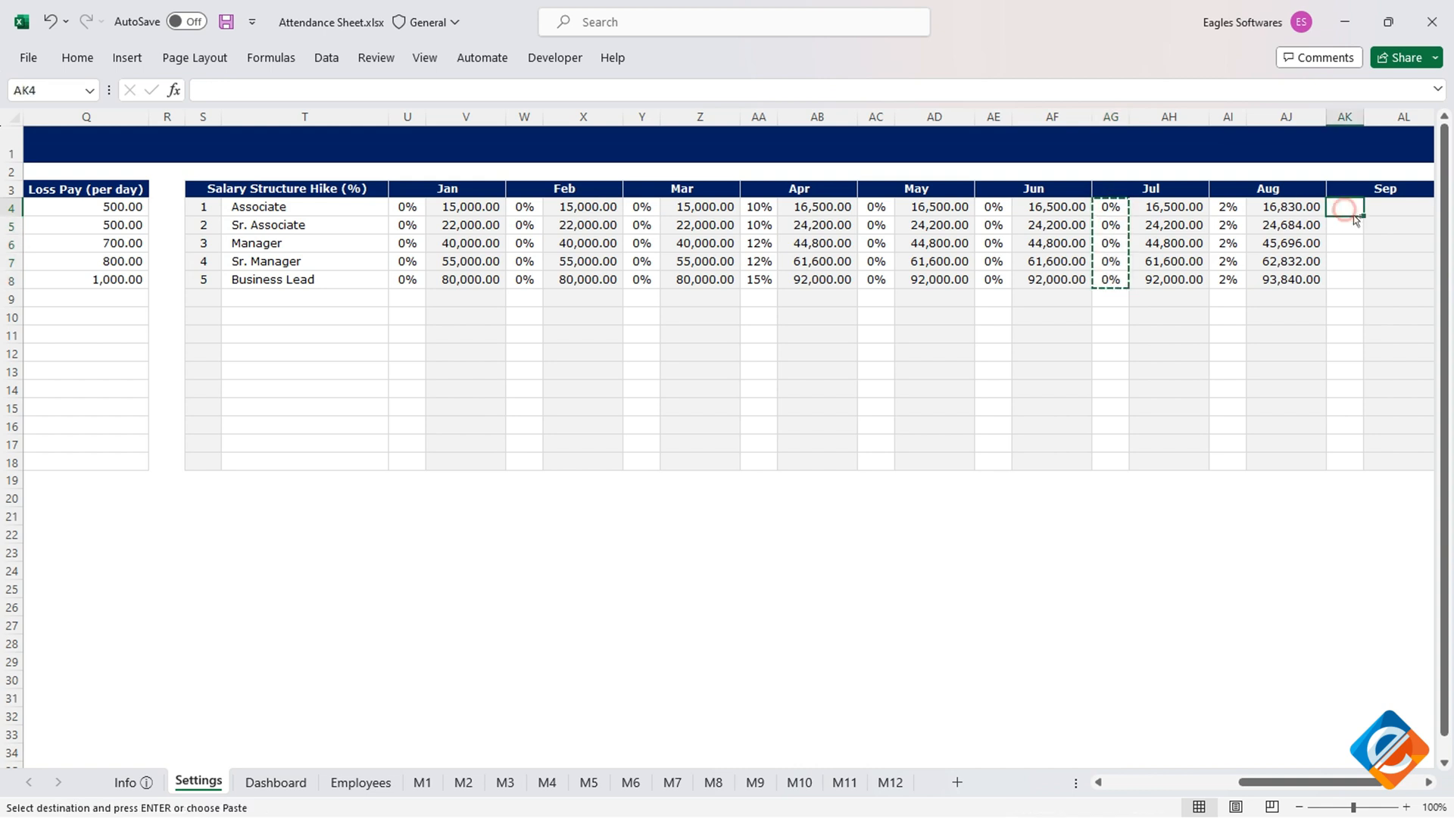
key(ctrl+v)
click(1388, 205)
key(Right)
key(ctrl+v)
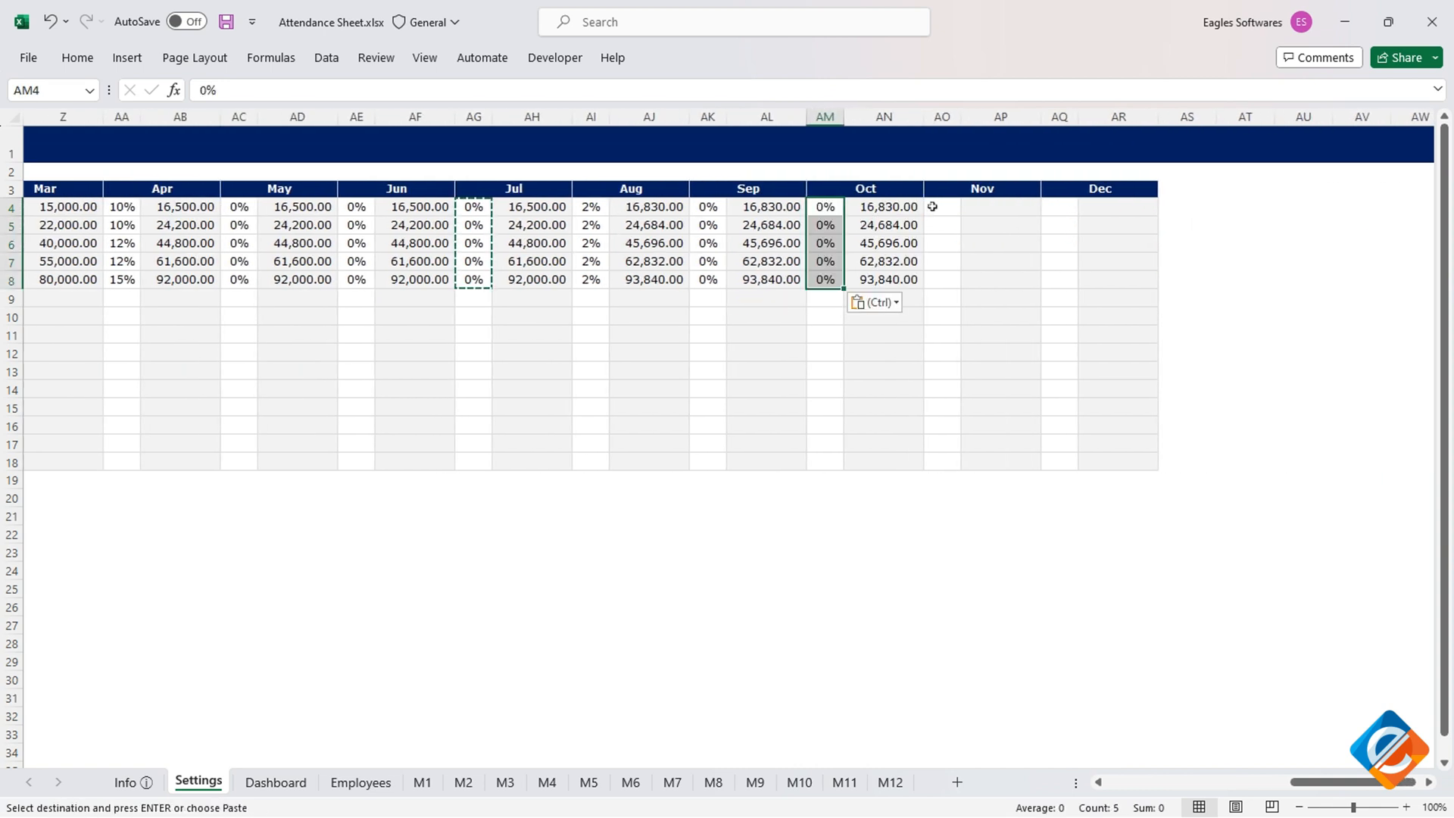
click(935, 206)
key(ctrl+v)
click(1058, 206)
key(ctrl+v)
key(Escape)
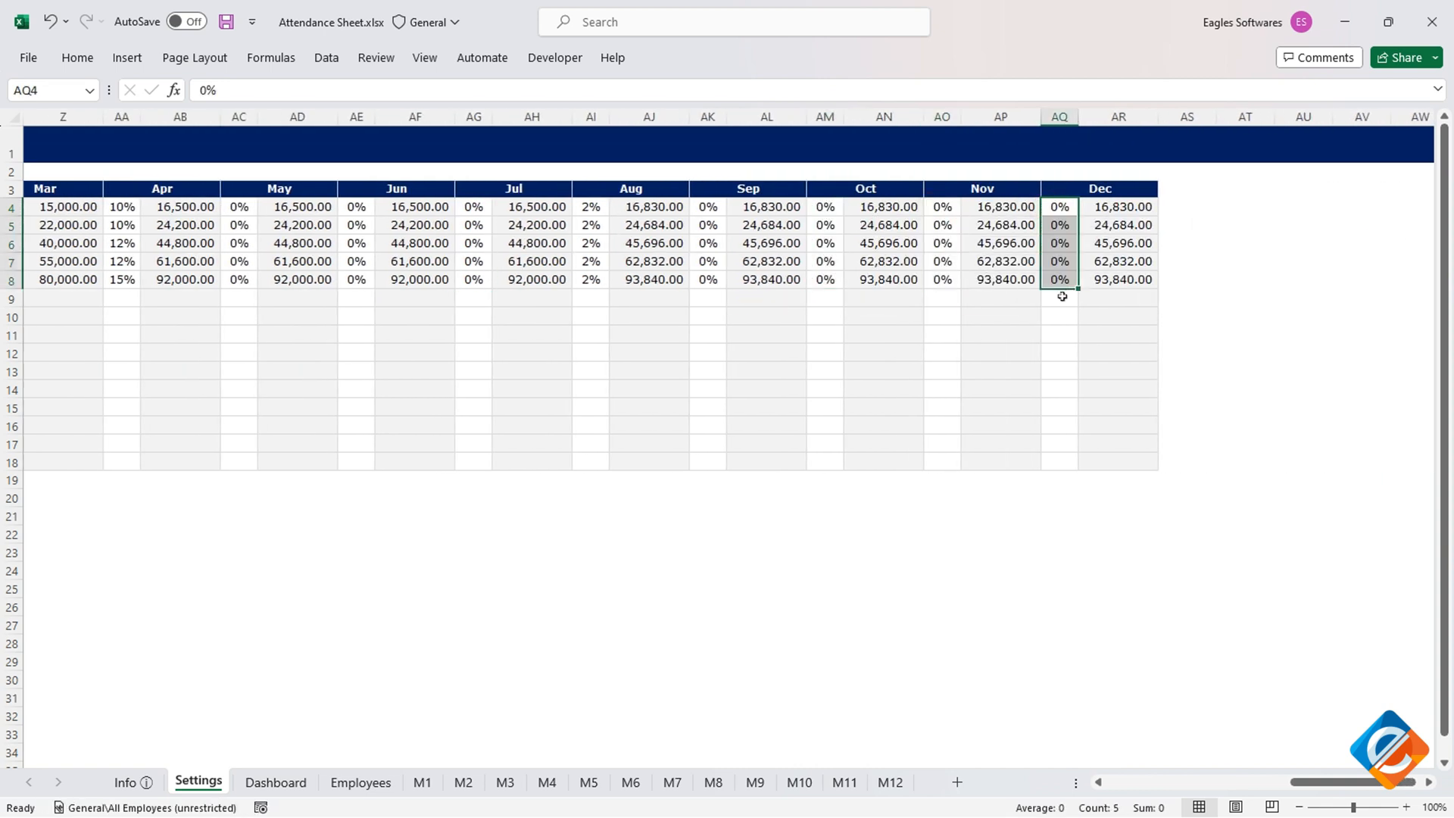
- Return to the beginning of the Settings sheet and save the workbook
click(997, 350)
key(ctrl+Home)
key(ctrl+s)
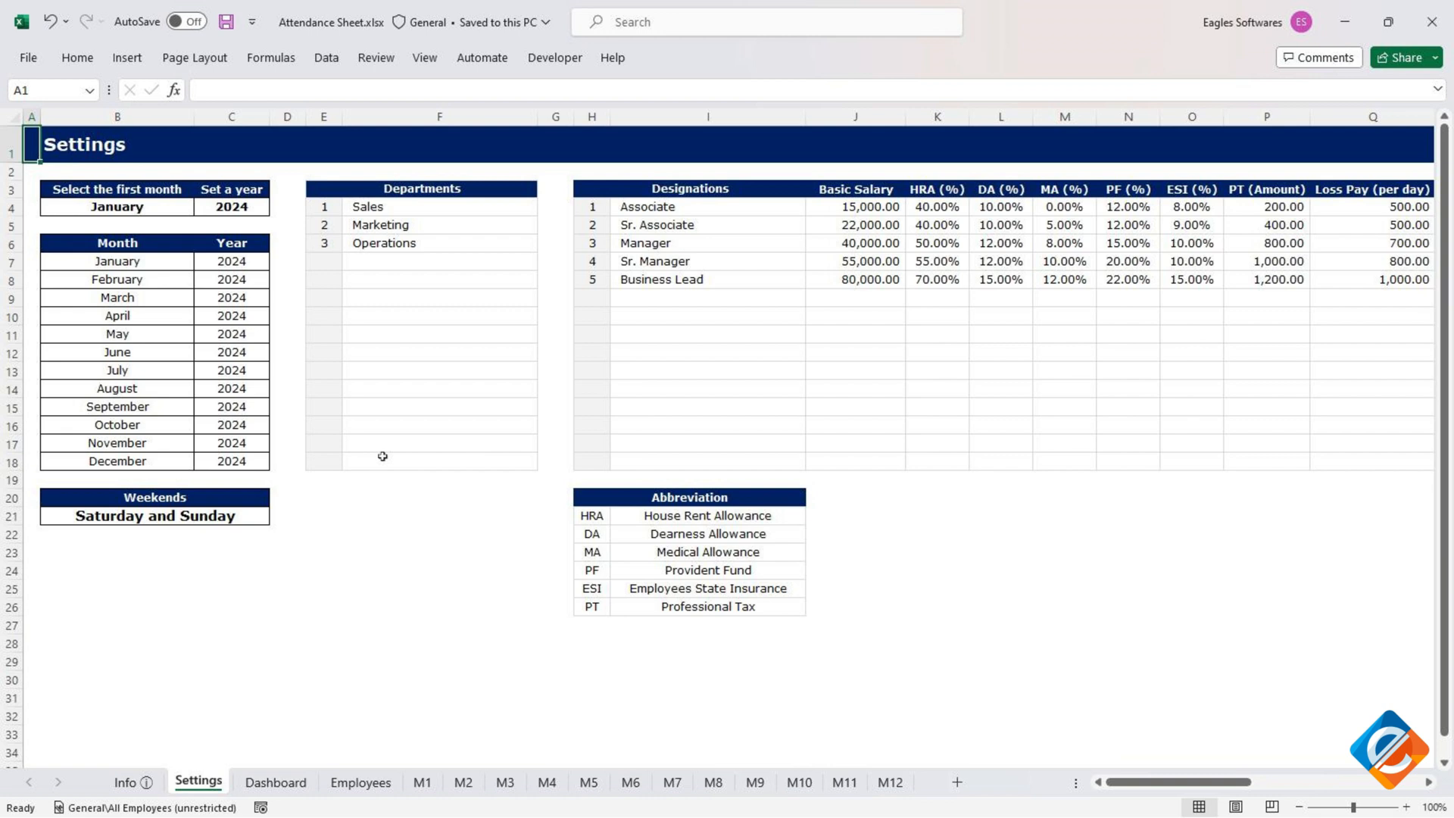
- On the Employees sheet, enter the first employee's ID and fill it down as a series for 15 employees
click(350, 782)
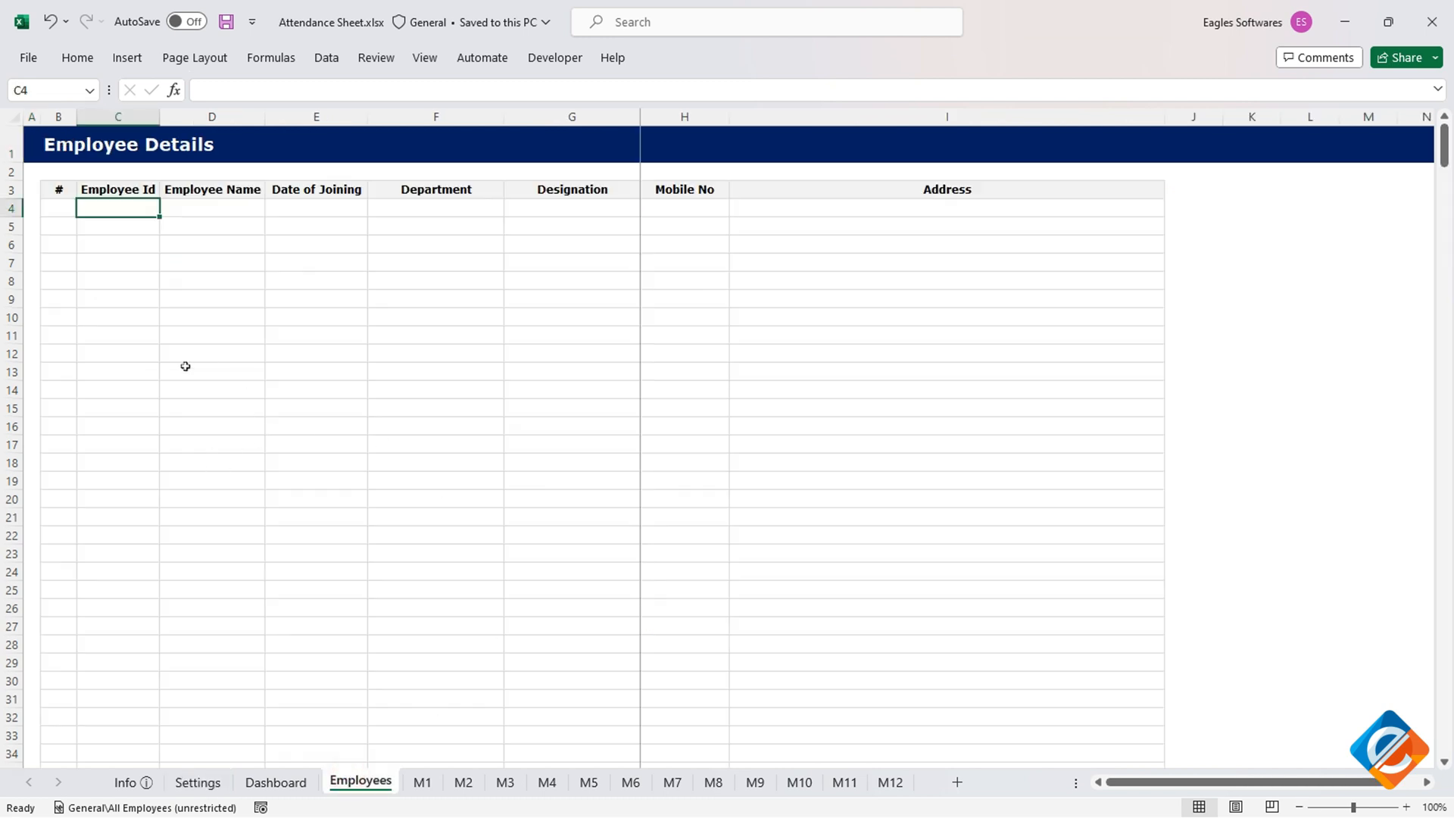
text(EMP-1001)
key(Return)
click(128, 209)
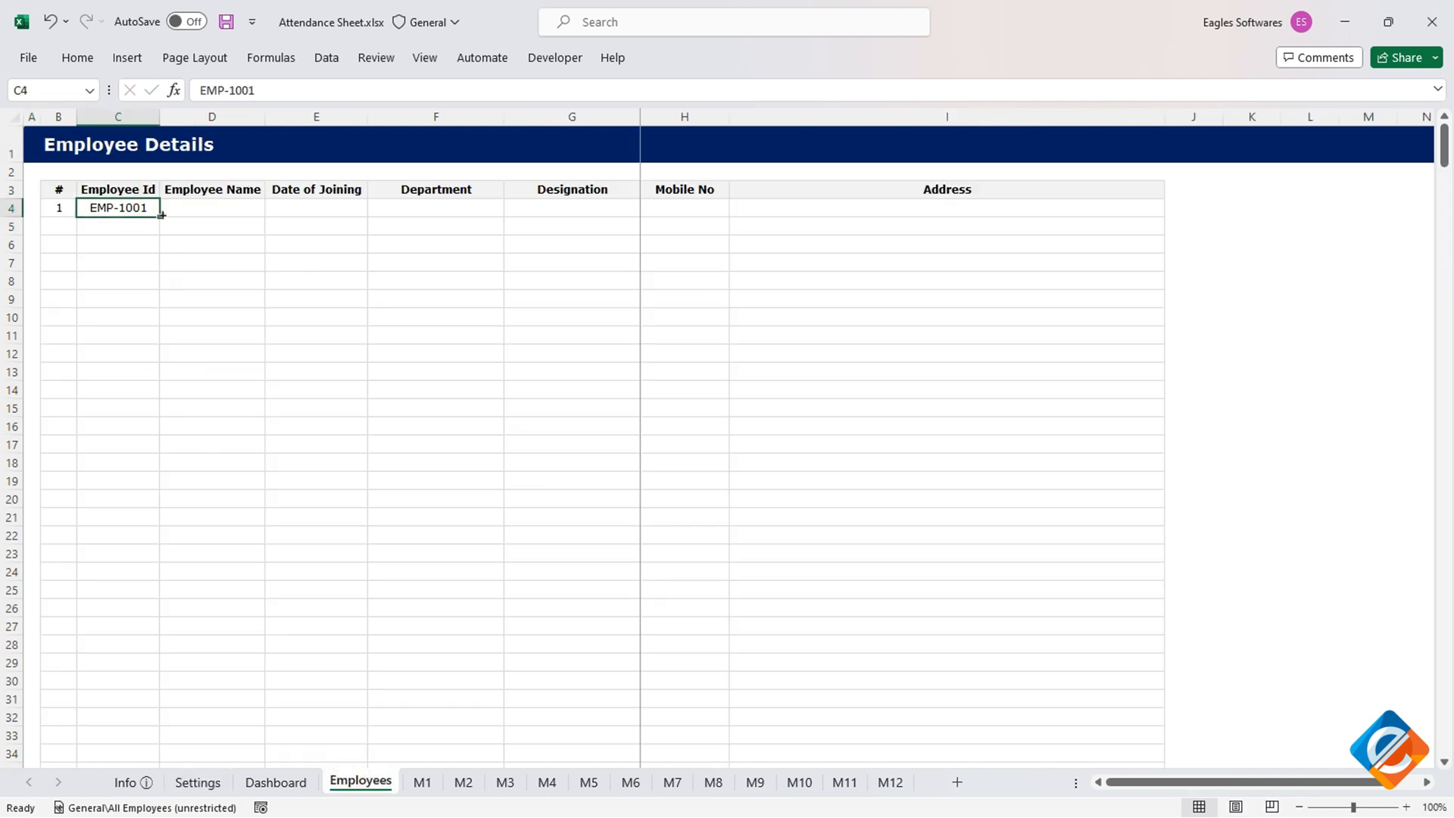
drag(160, 217, 161, 467)
- Enter Employee 1 as the first employee name and fill the series down to Employee 15
click(196, 215)
text(Empl)
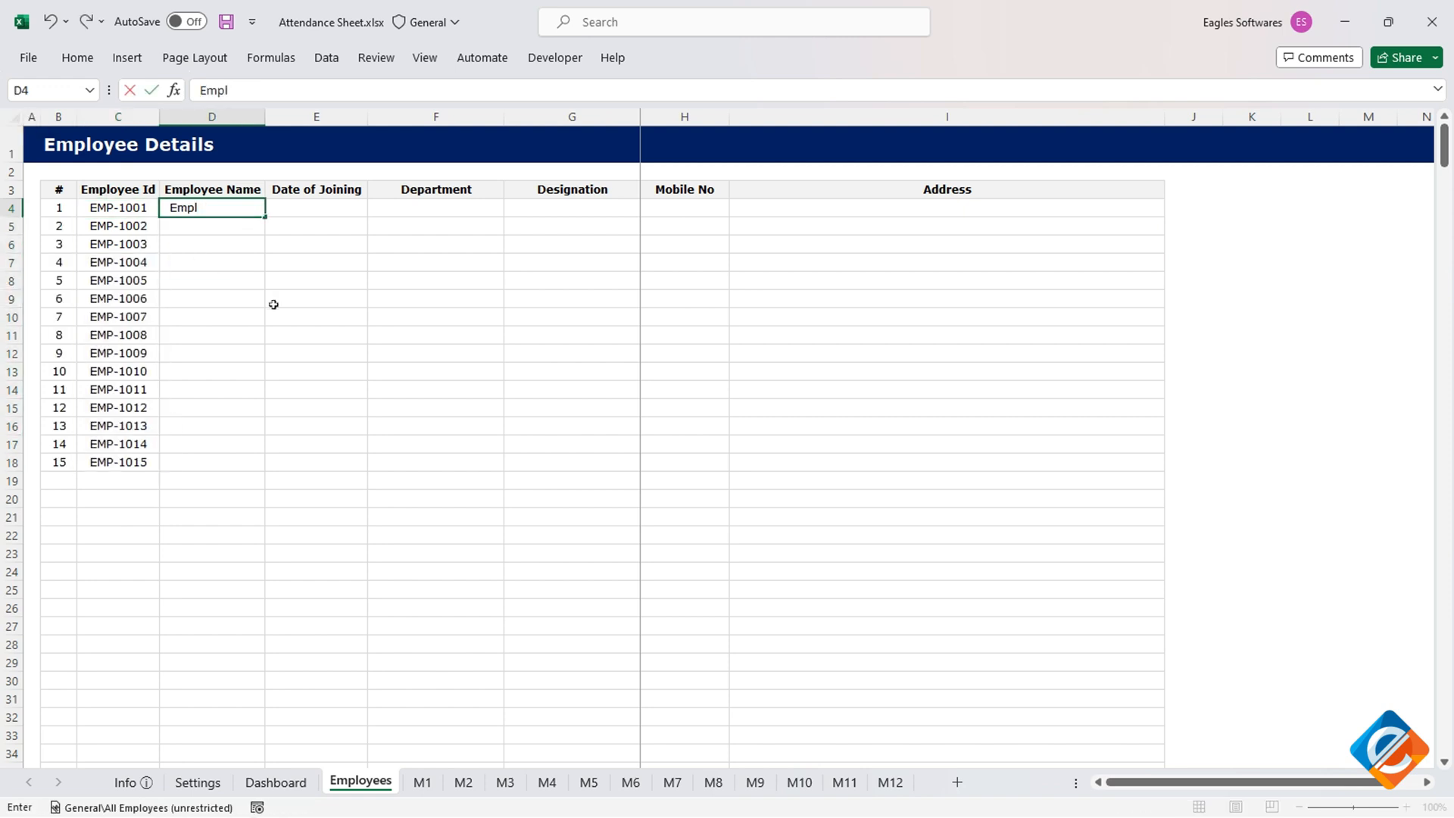
text(oyee 1)
key(Return)
click(234, 208)
drag(264, 217, 265, 463)
- Enter joining dates 01-01-2019, 01-04-2020 and 01-05-2022 for the first three employees
click(316, 209)
key(ctrl+semicolon)
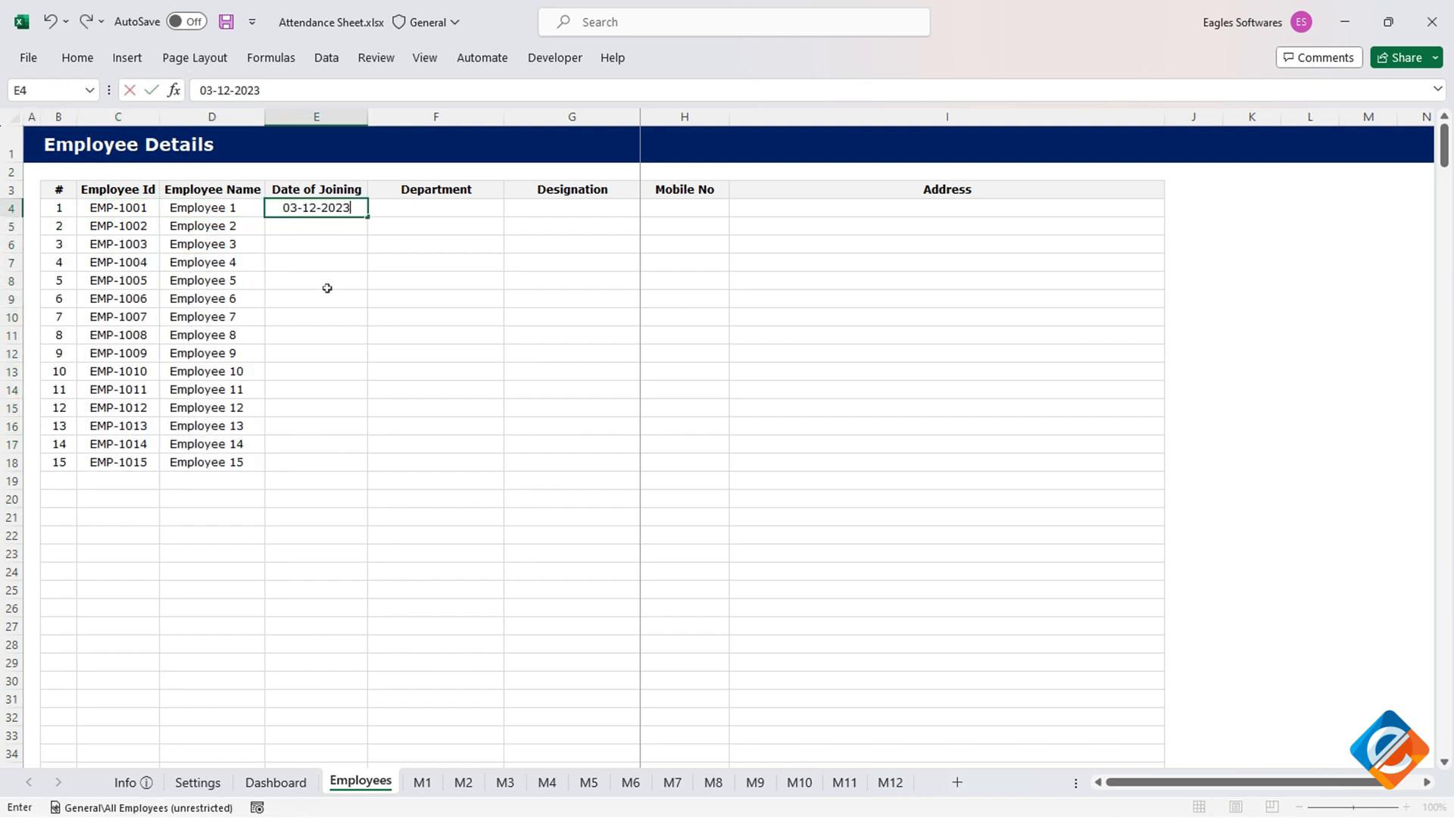
key(Escape)
text(1-1-2019)
key(Return)
text(1-04-2020)
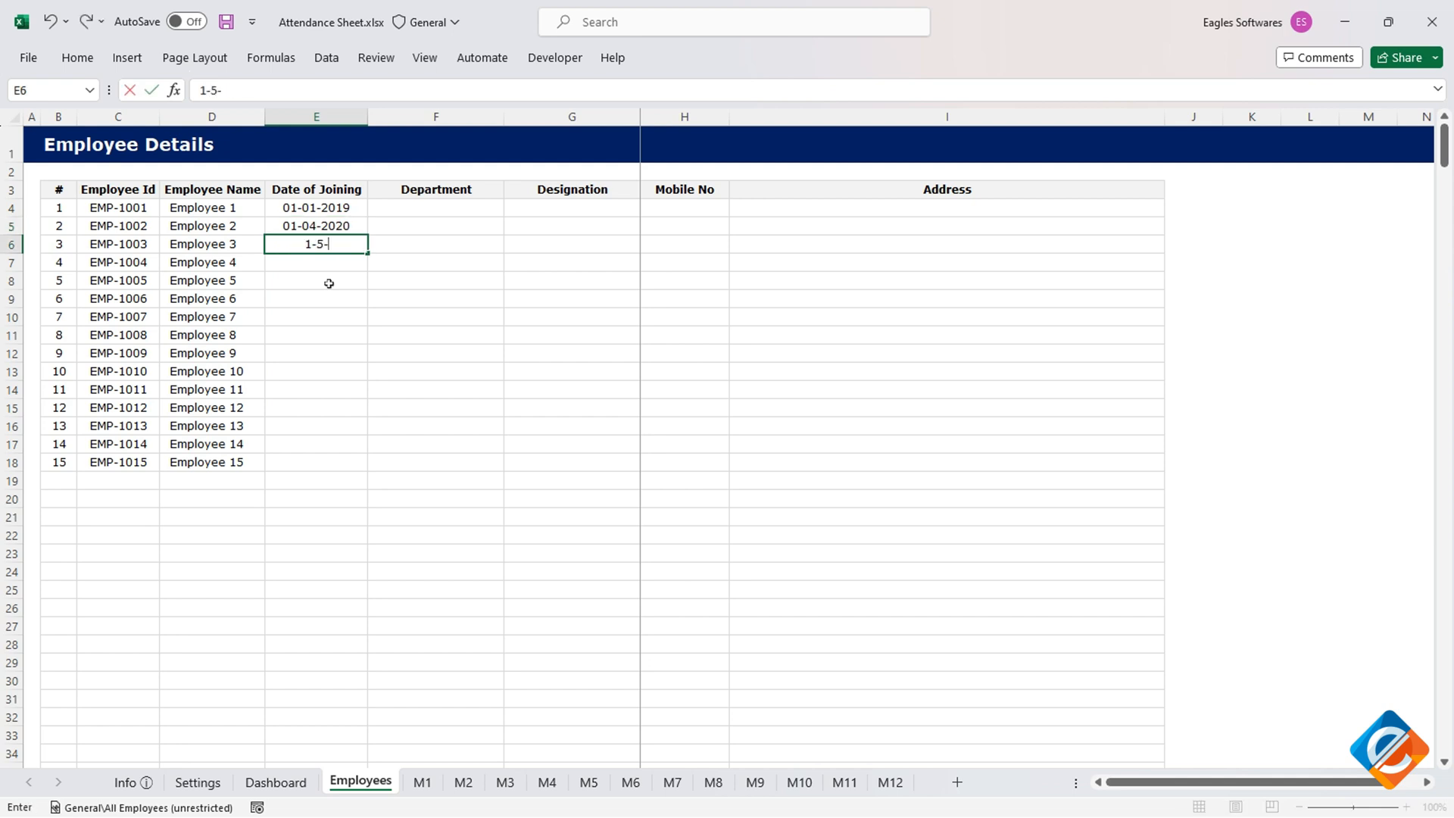
key(Return)
text(1-5-2022)
key(Return)
- Repeat the three joining dates as a pattern down through Employee 15
drag(316, 207, 317, 244)
drag(368, 253, 328, 464)
click(305, 211)
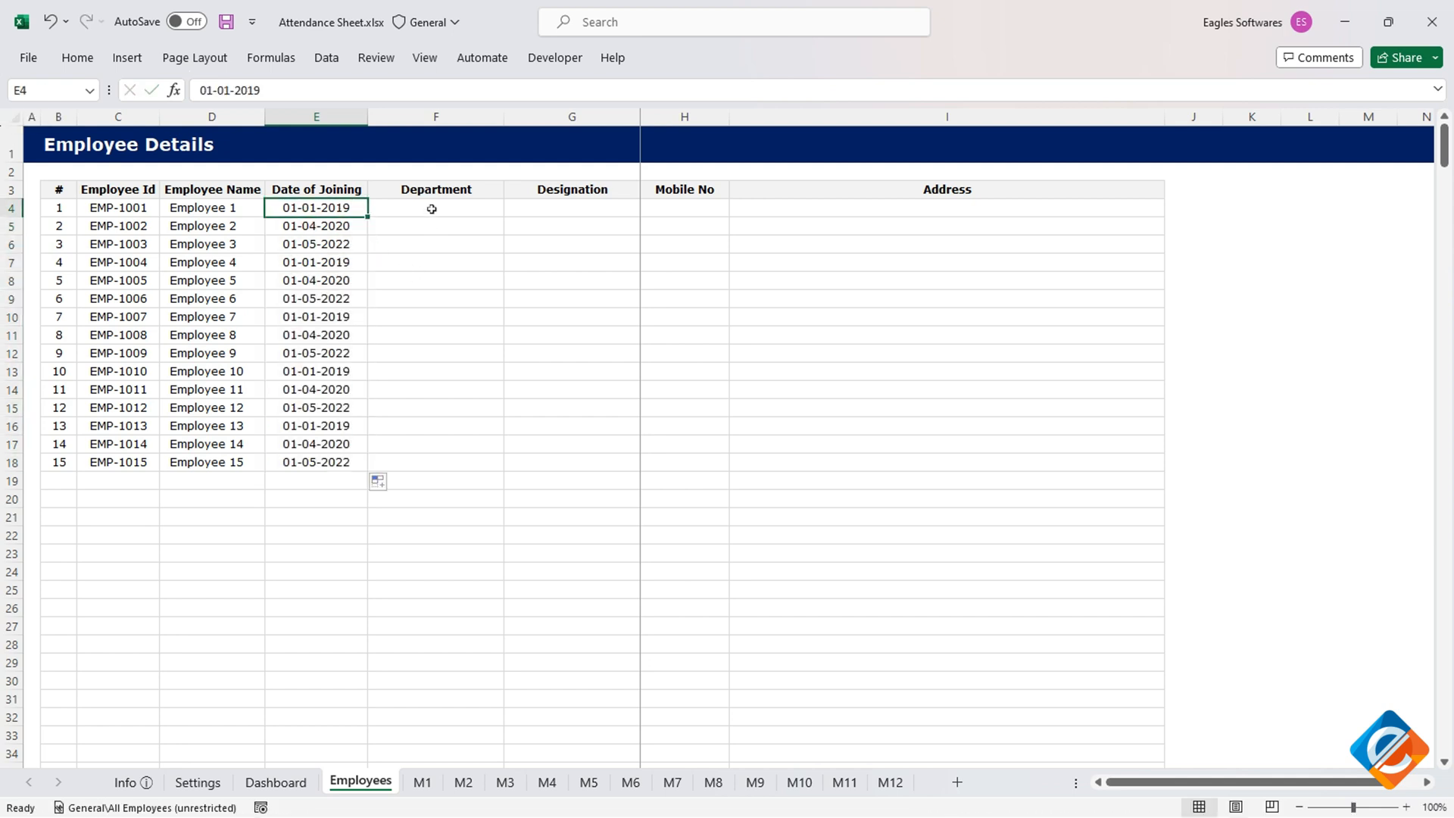
- Assign the Sales department to Employees 1 through 5
click(433, 209)
click(513, 208)
click(409, 226)
click(470, 227)
key(ctrl+d)
key(ctrl+c)
drag(435, 244, 425, 265)
- Assign Marketing to Employees 6 through 10 and Operations to Employees 11 through 15
click(406, 333)
key(ctrl+c)
drag(409, 317, 405, 353)
key(ctrl+v)
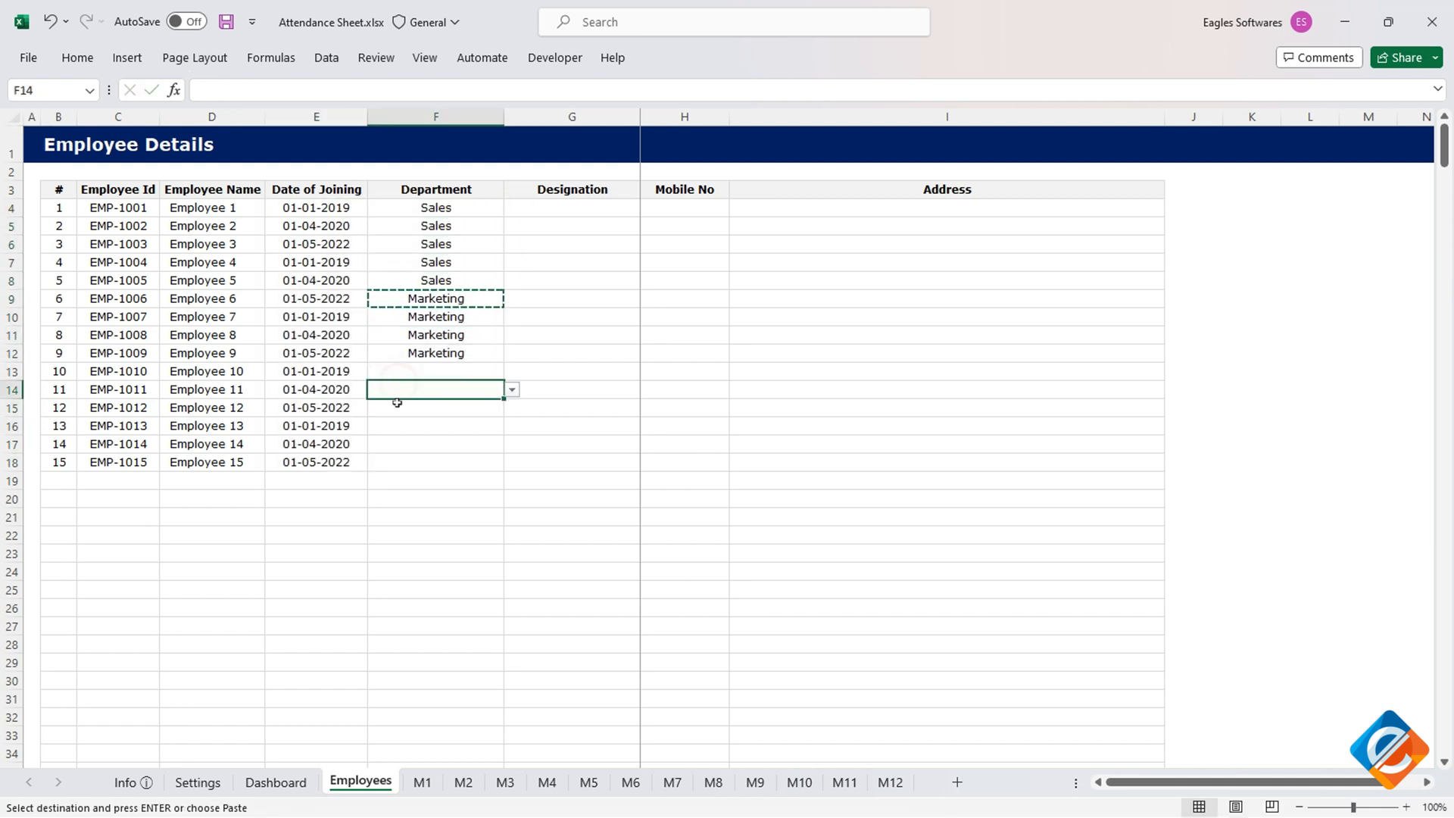
click(408, 421)
drag(412, 406, 409, 462)
- Assign Associate, Sr. Associate, Manager, Sr. Manager and Business Lead as designations to Employees 1 through 5, in that order
click(549, 214)
key(alt+Down)
click(533, 225)
click(532, 227)
click(529, 259)
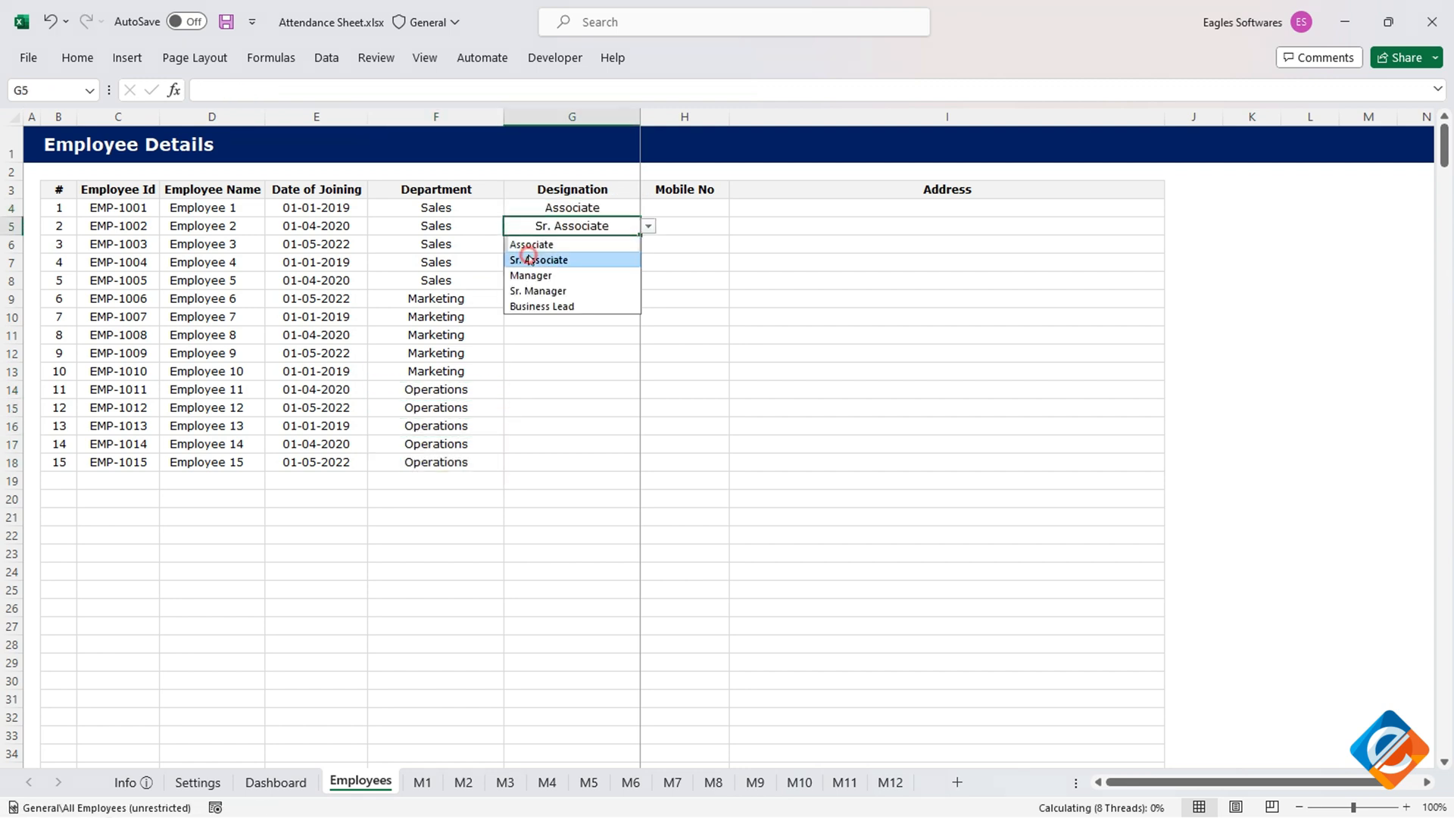
click(529, 294)
click(527, 325)
click(530, 358)
- Copy the first five designations to Employees 6 through 10 and Employees 11 through 15
drag(572, 209, 557, 281)
key(ctrl+c)
click(559, 299)
key(ctrl+v)
click(560, 390)
key(ctrl+v)
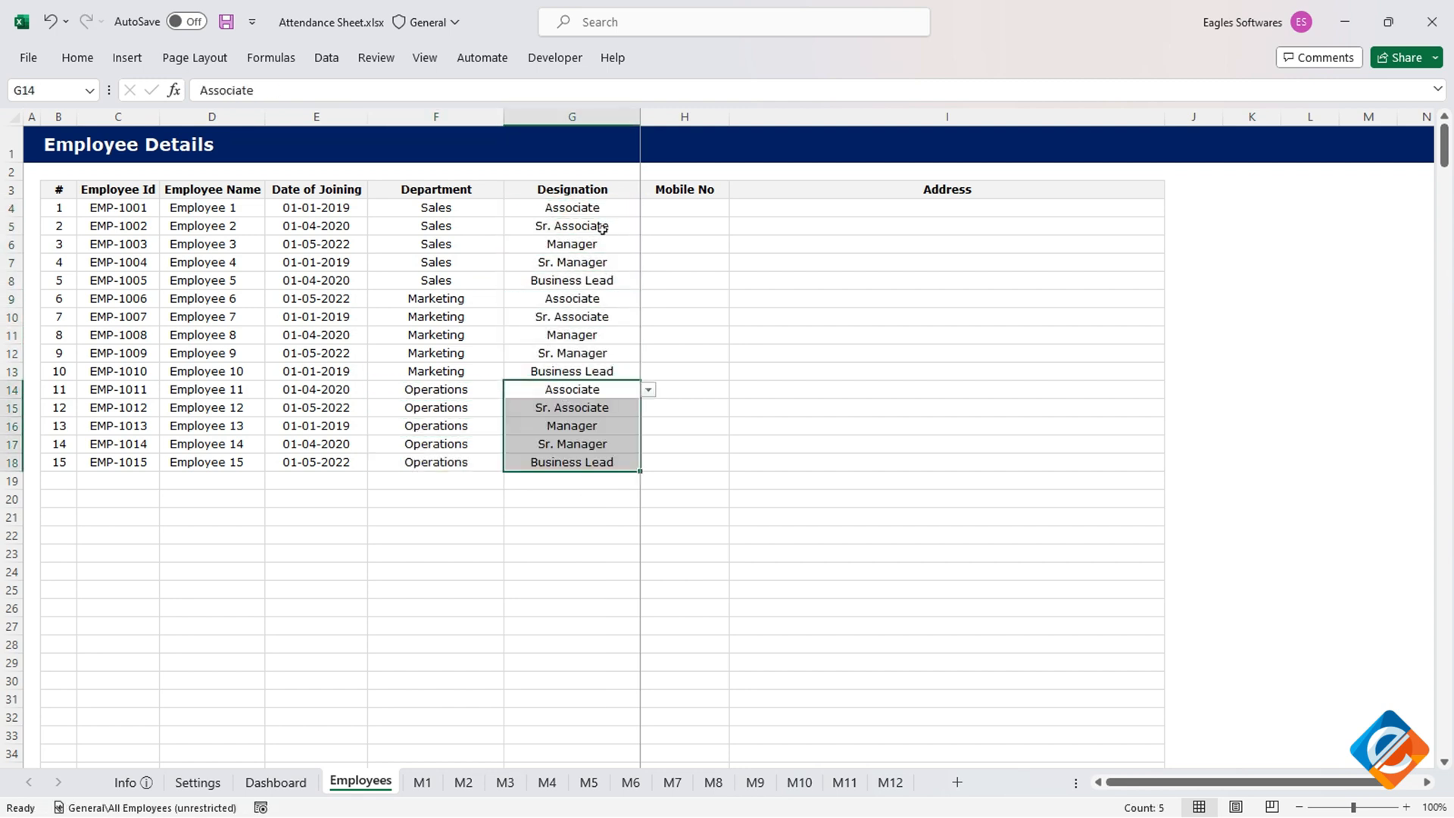
- Enter the first employee's mobile number and fill it down as an increasing series for all 15 employees
click(682, 210)
text(9876543210)
drag(729, 218, 729, 463)
click(746, 480)
click(772, 522)
click(212, 280)
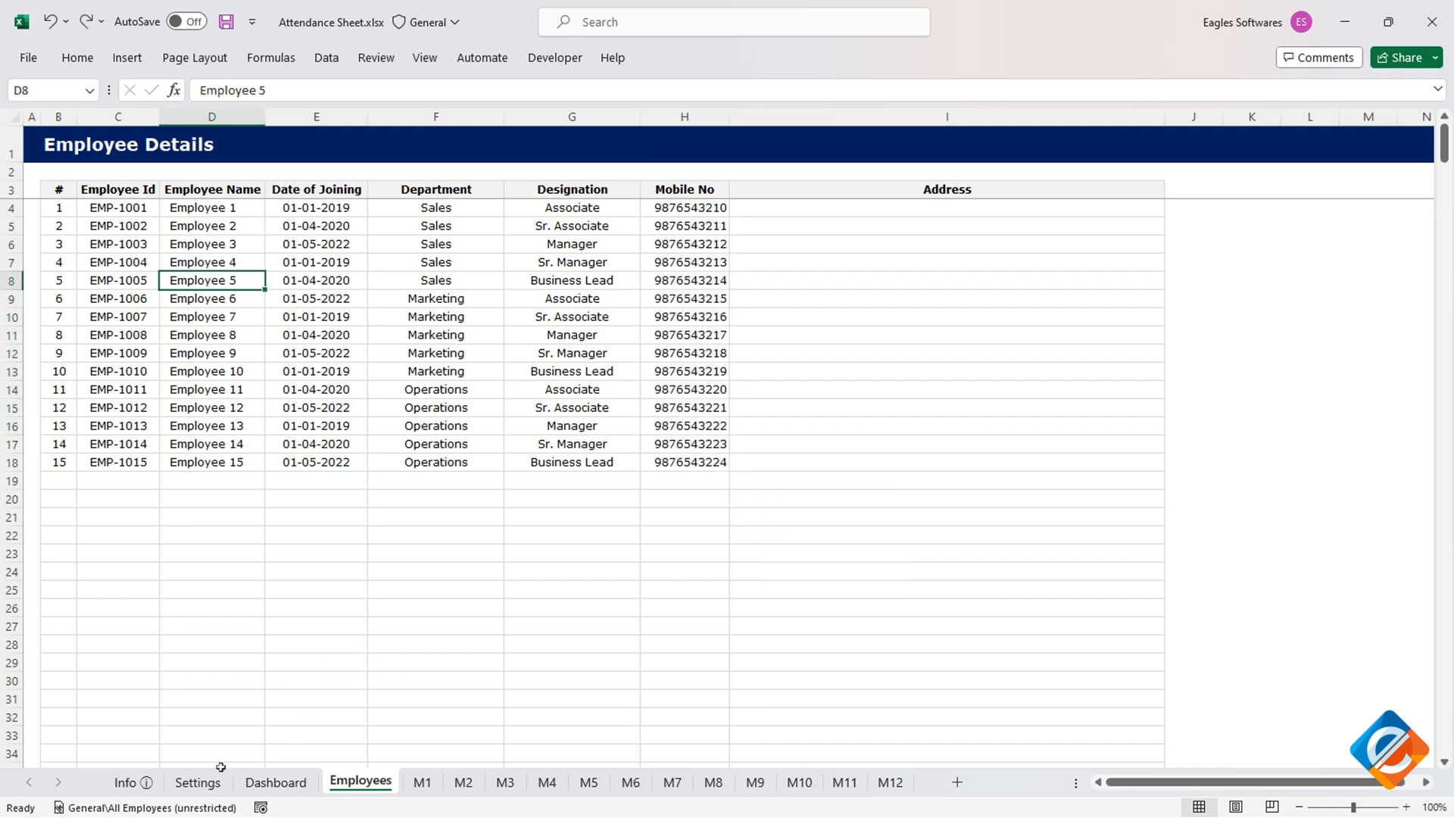
- Review the attendance status codes on the Info sheet and the per-day loss pay on the Settings sheet
click(130, 780)
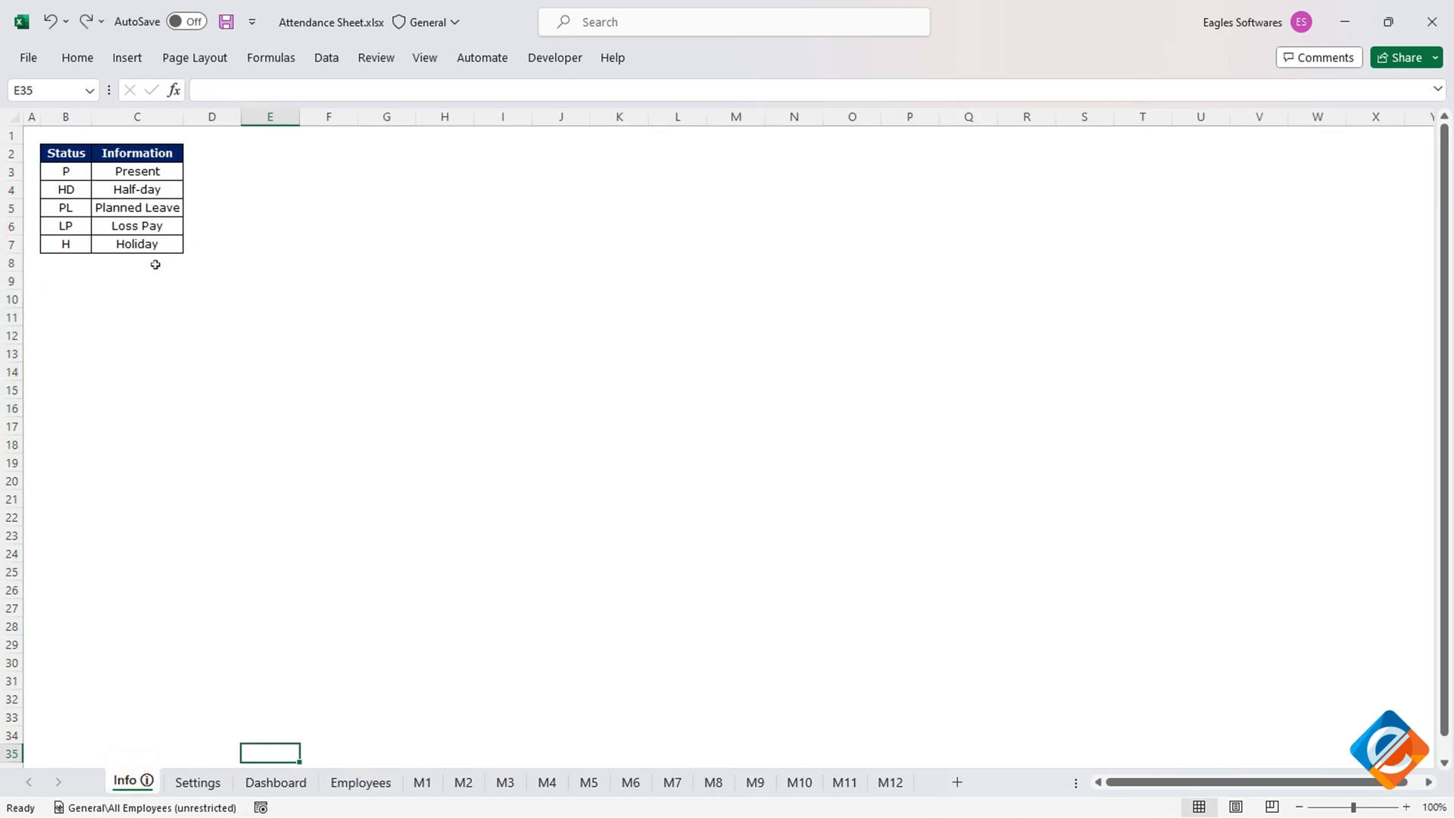
drag(77, 178, 78, 245)
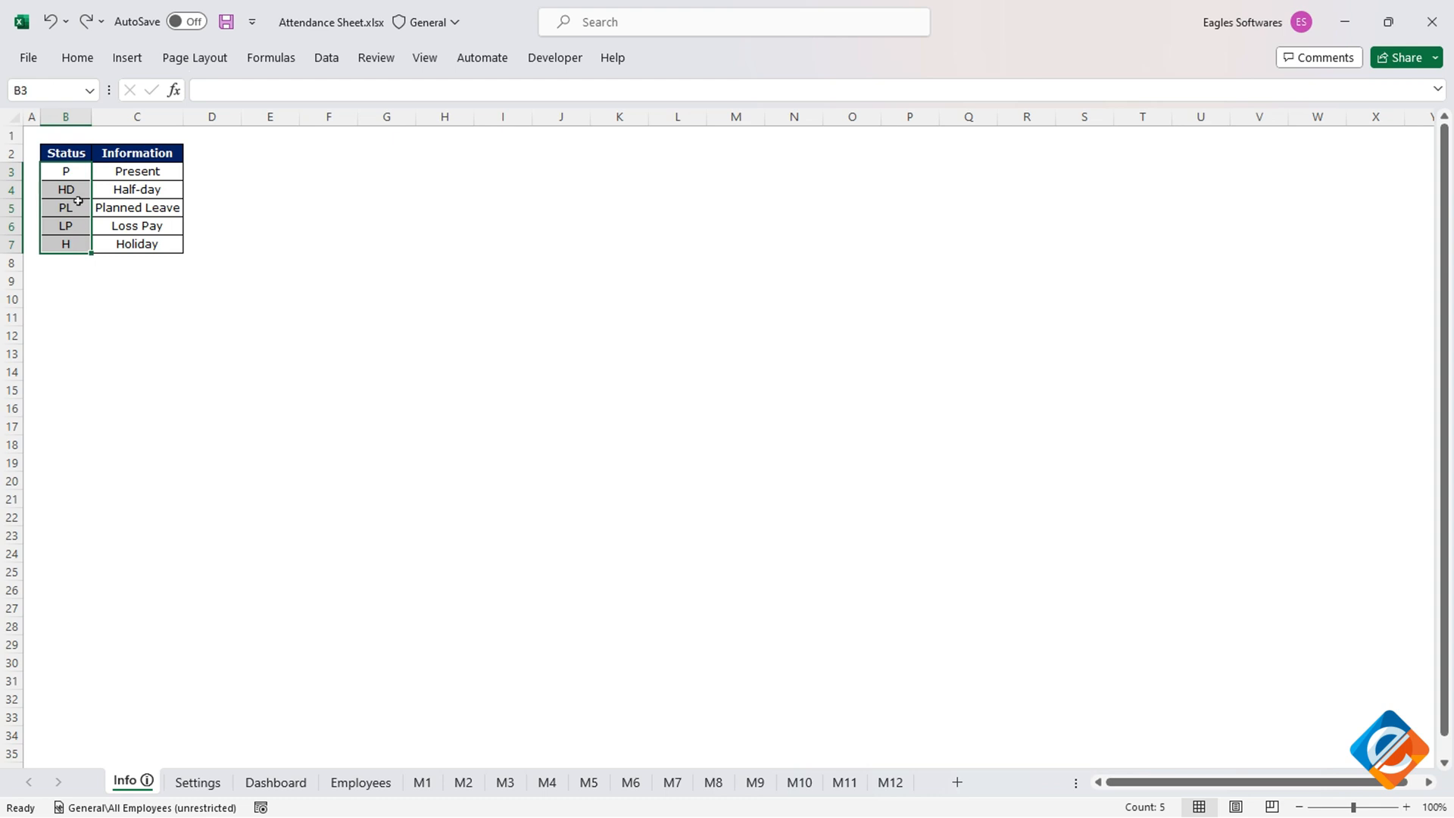
click(319, 216)
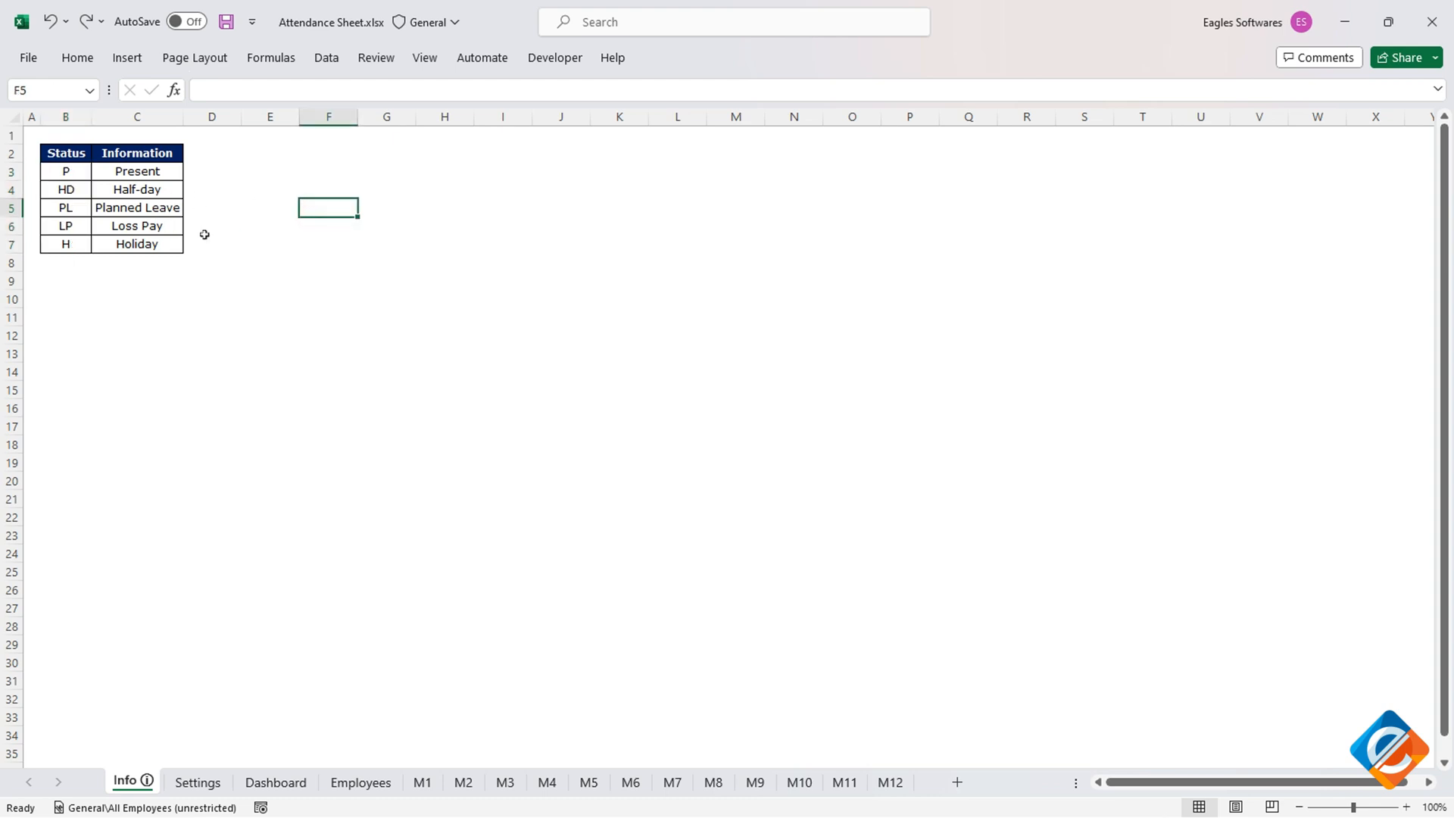
click(195, 780)
drag(1272, 206, 1386, 201)
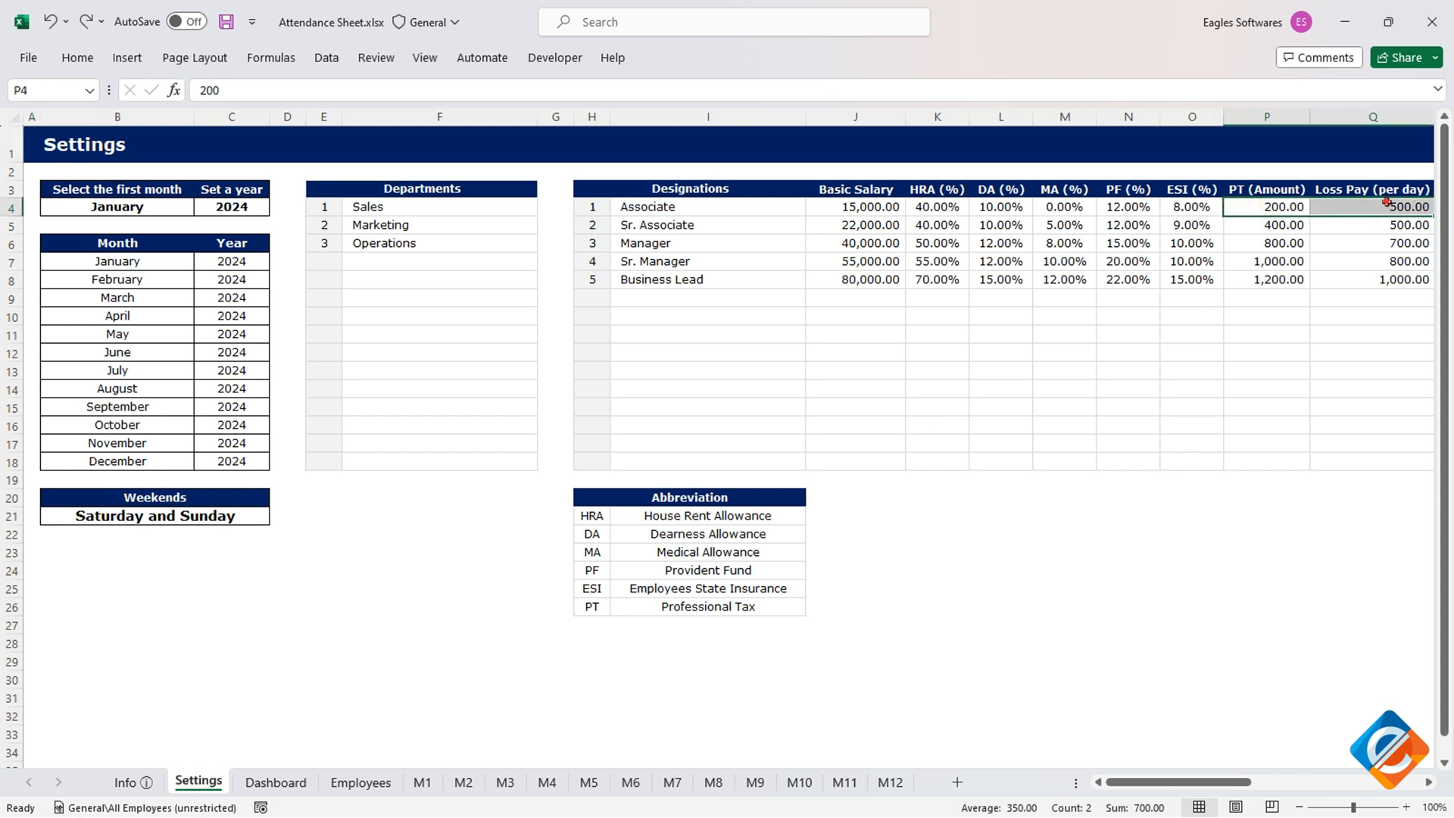
click(1387, 203)
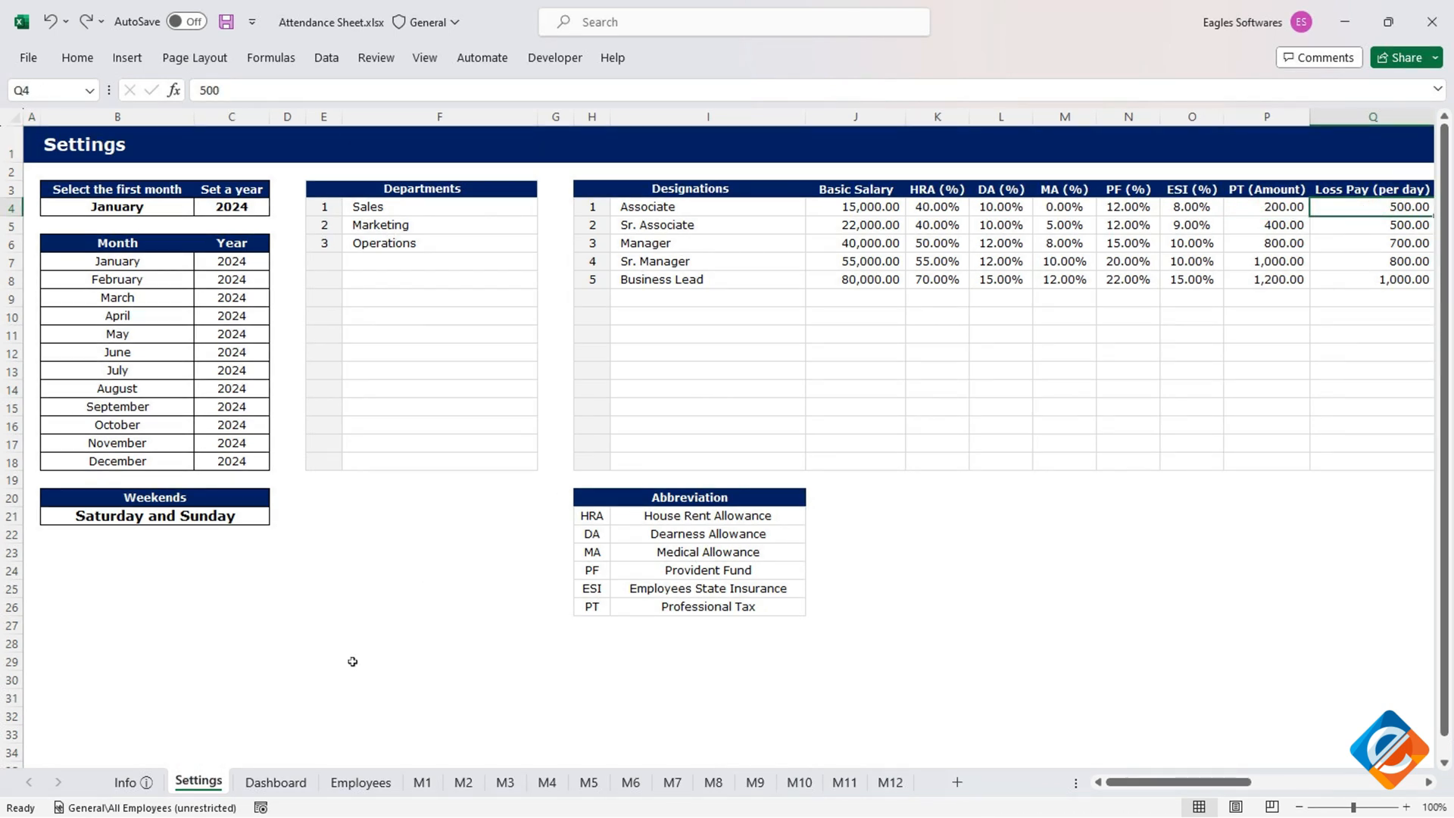
- Recheck the status descriptions on the Info sheet and examine the weekend columns on the M1 sheet
click(128, 782)
drag(127, 172, 82, 243)
click(306, 320)
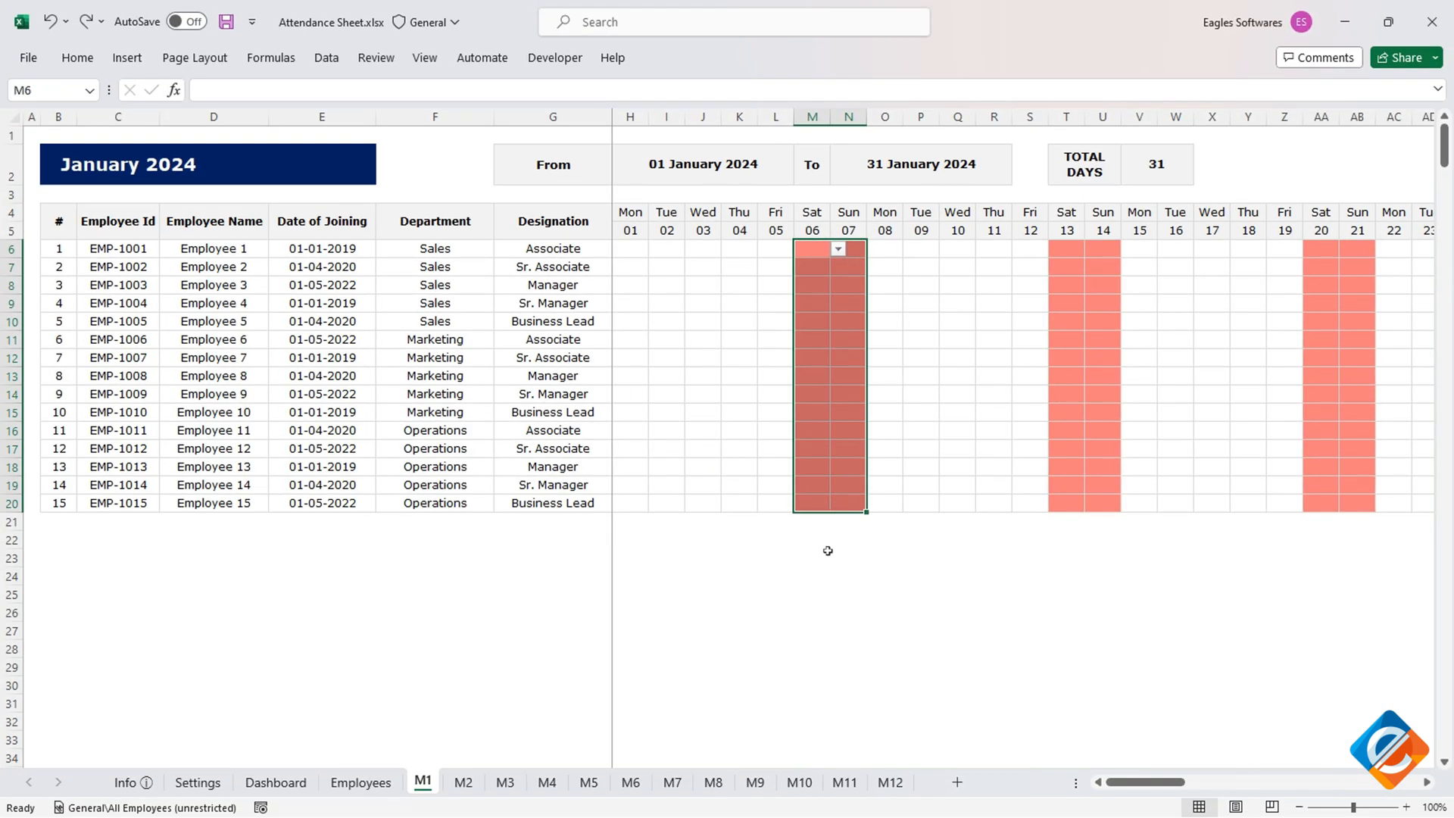
click(826, 557)
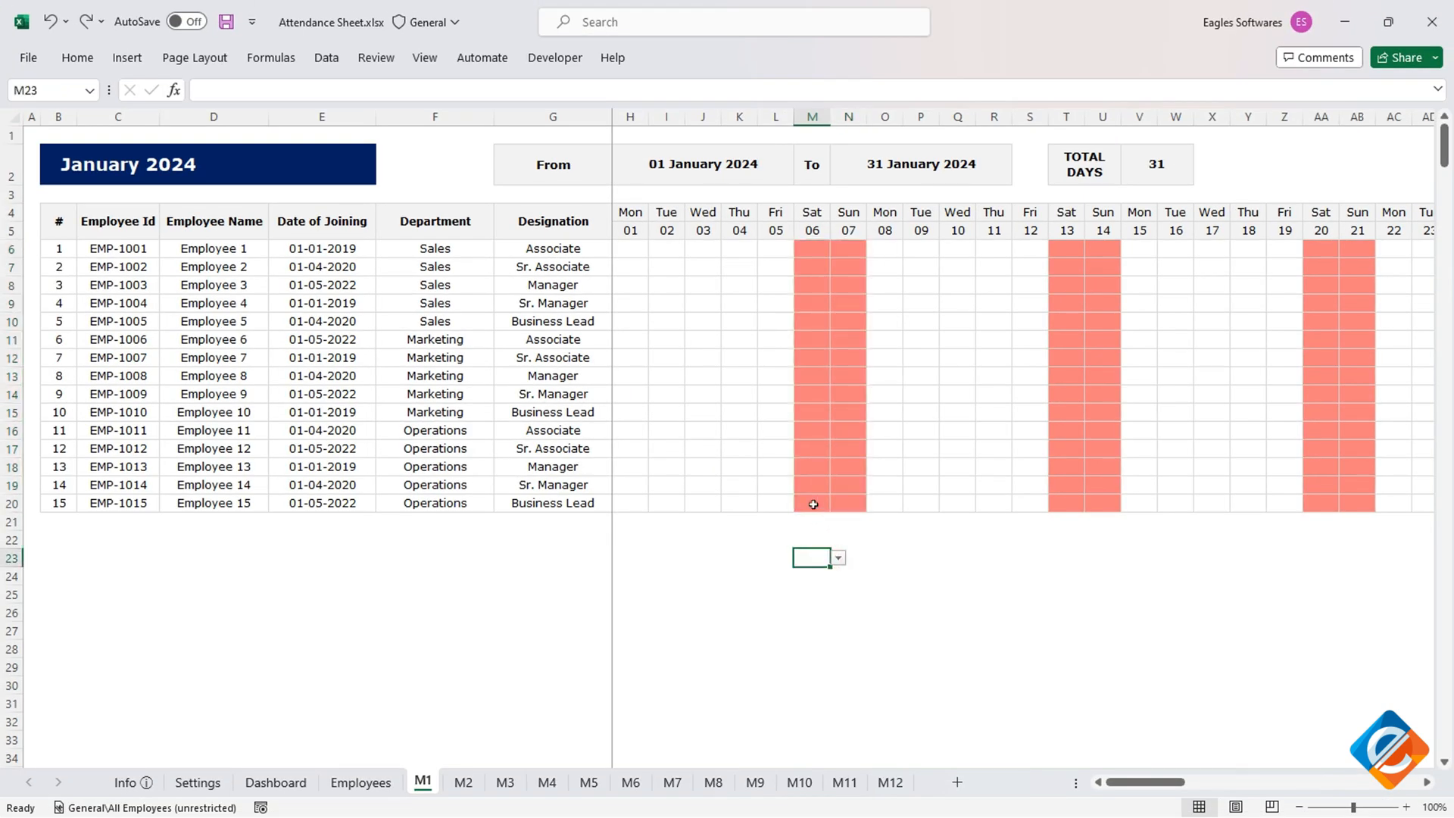
- Change the Weekends setting to Sunday on the Settings sheet and check the weekend columns on the M1 sheet
click(196, 782)
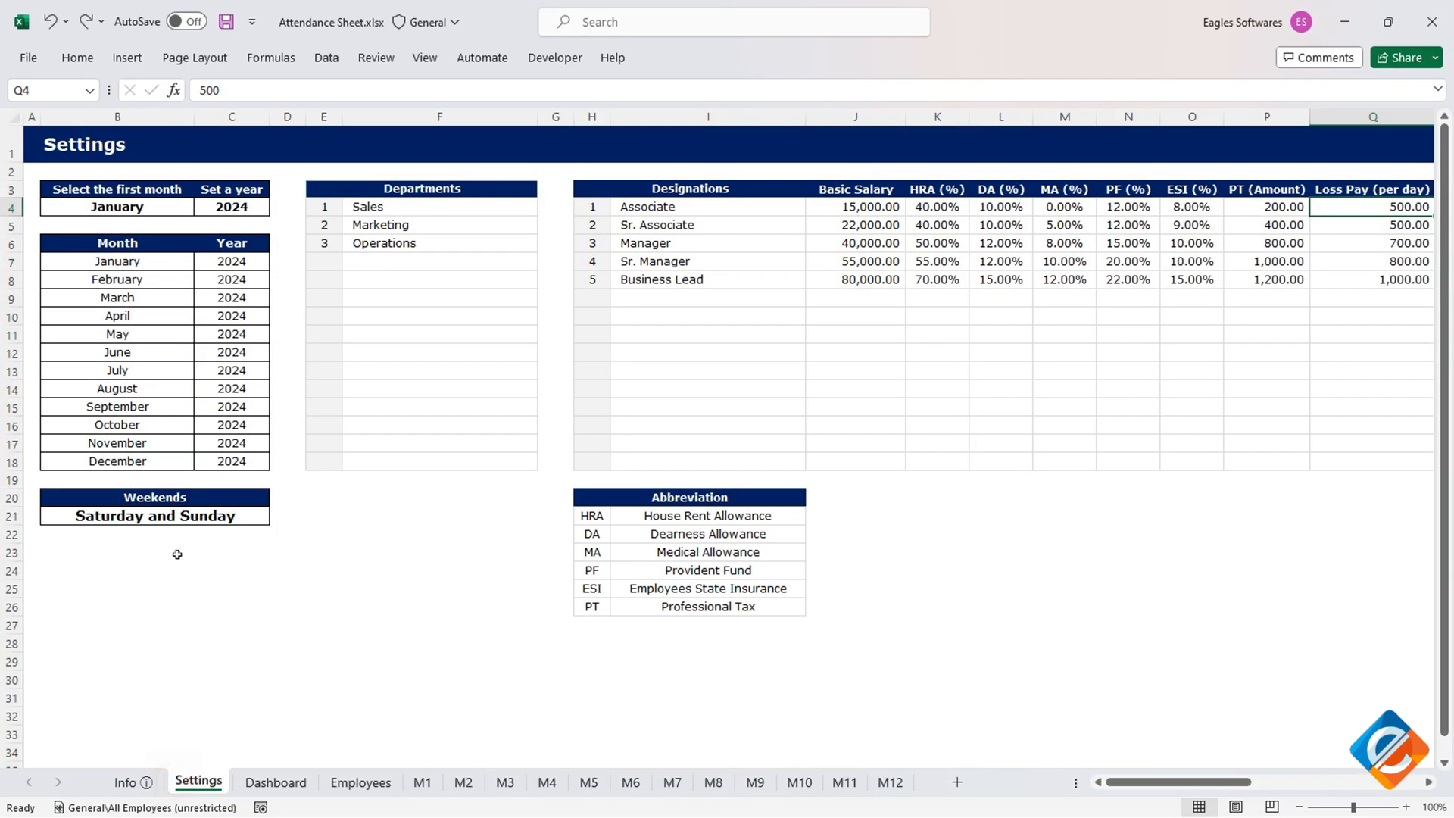
click(212, 527)
key(alt+Down)
click(178, 533)
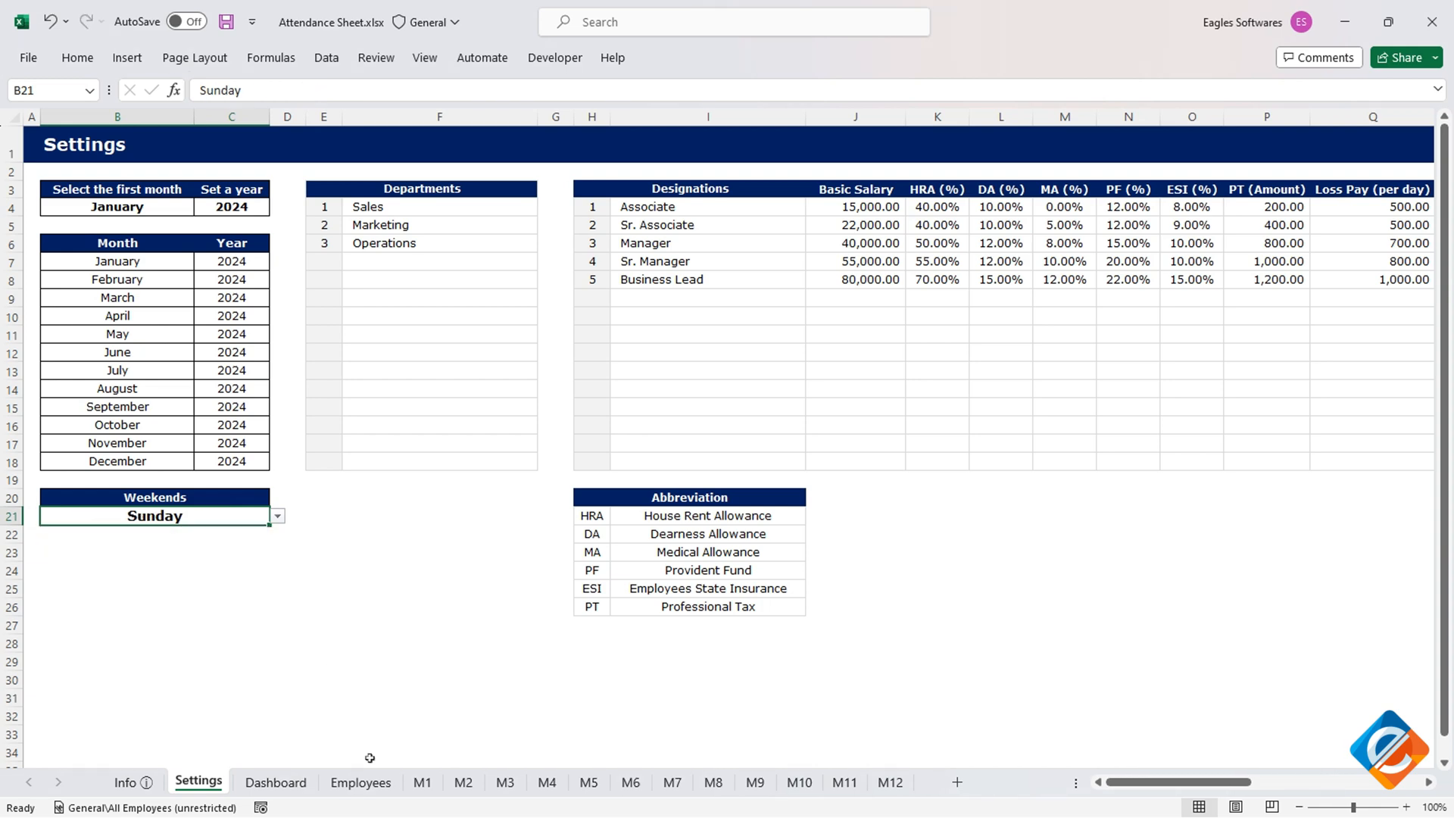
click(409, 783)
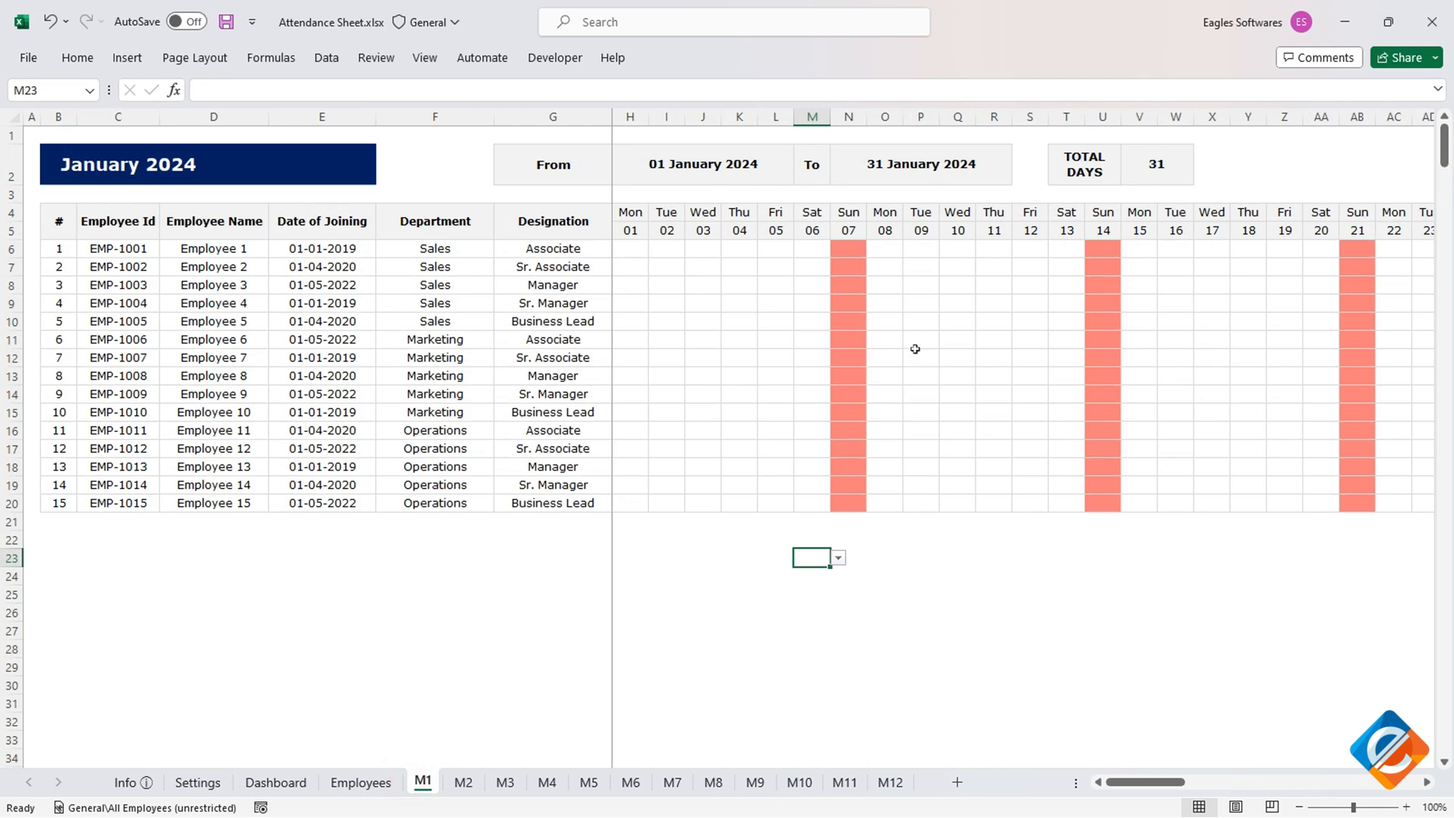
- Set Weekends to Saturday and Sunday on the Settings sheet and check the January attendance on the M1 sheet
click(197, 782)
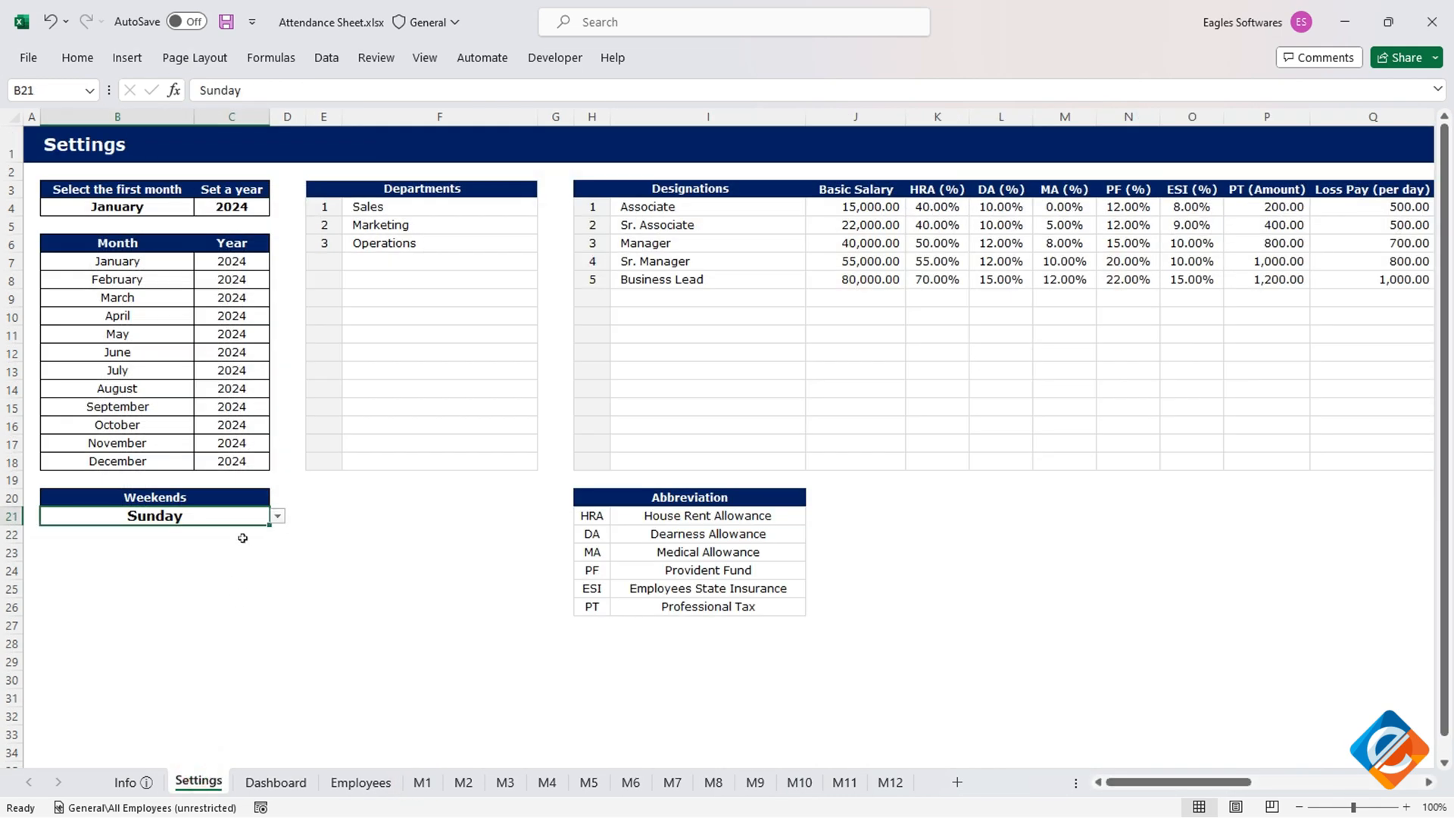
key(alt+Down)
click(196, 551)
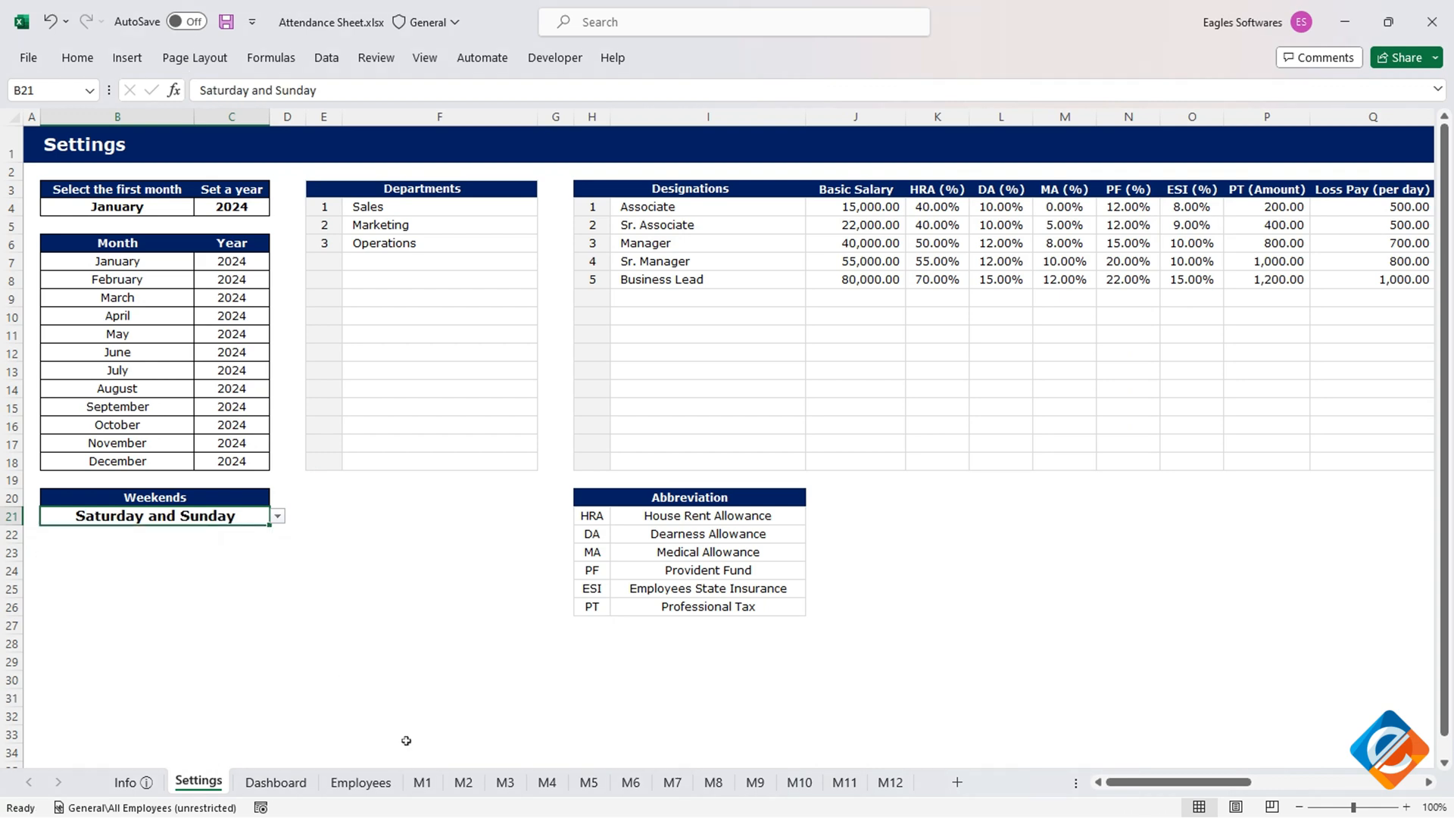
click(421, 783)
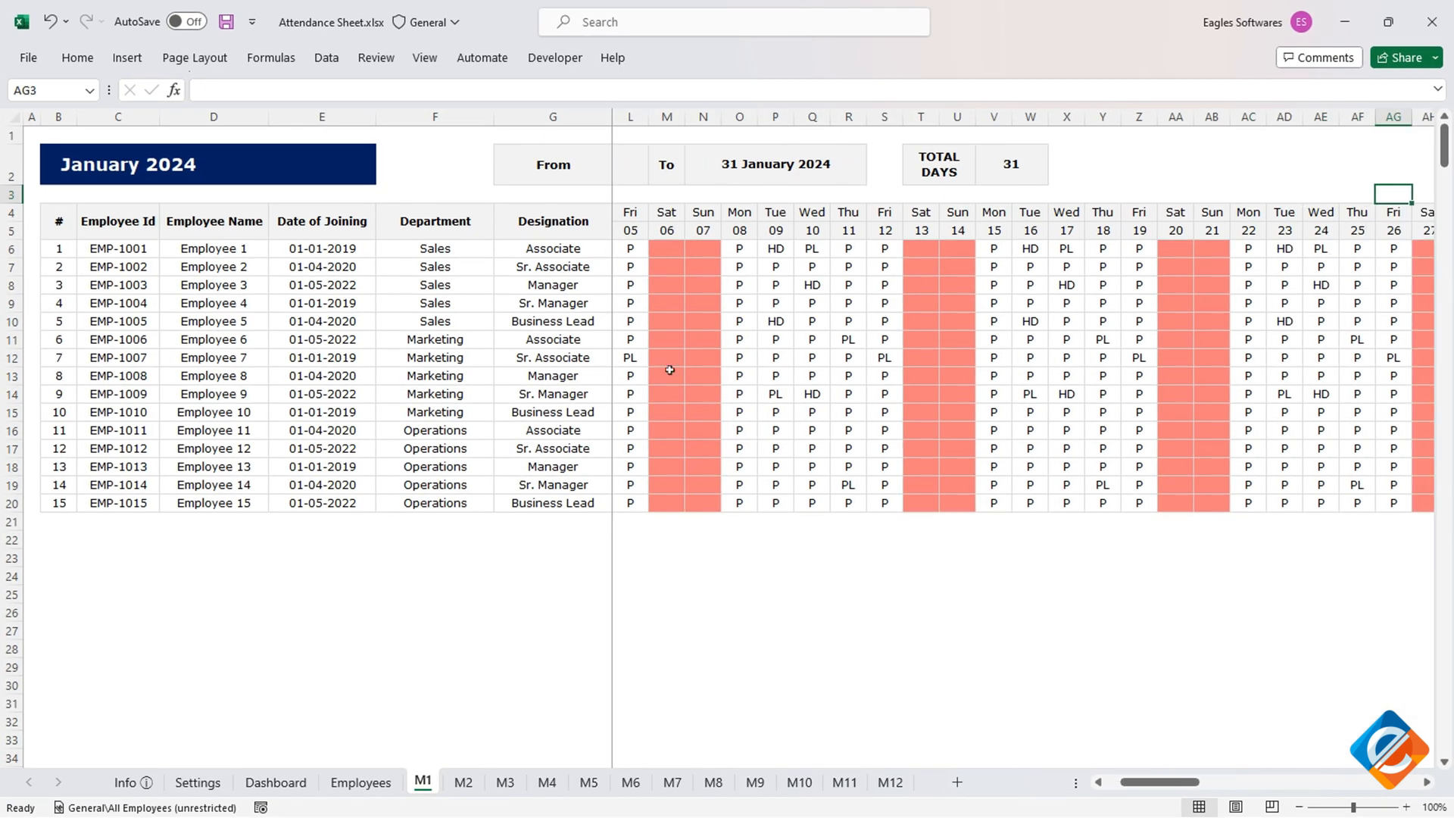
scroll(669, 369, right, 3)
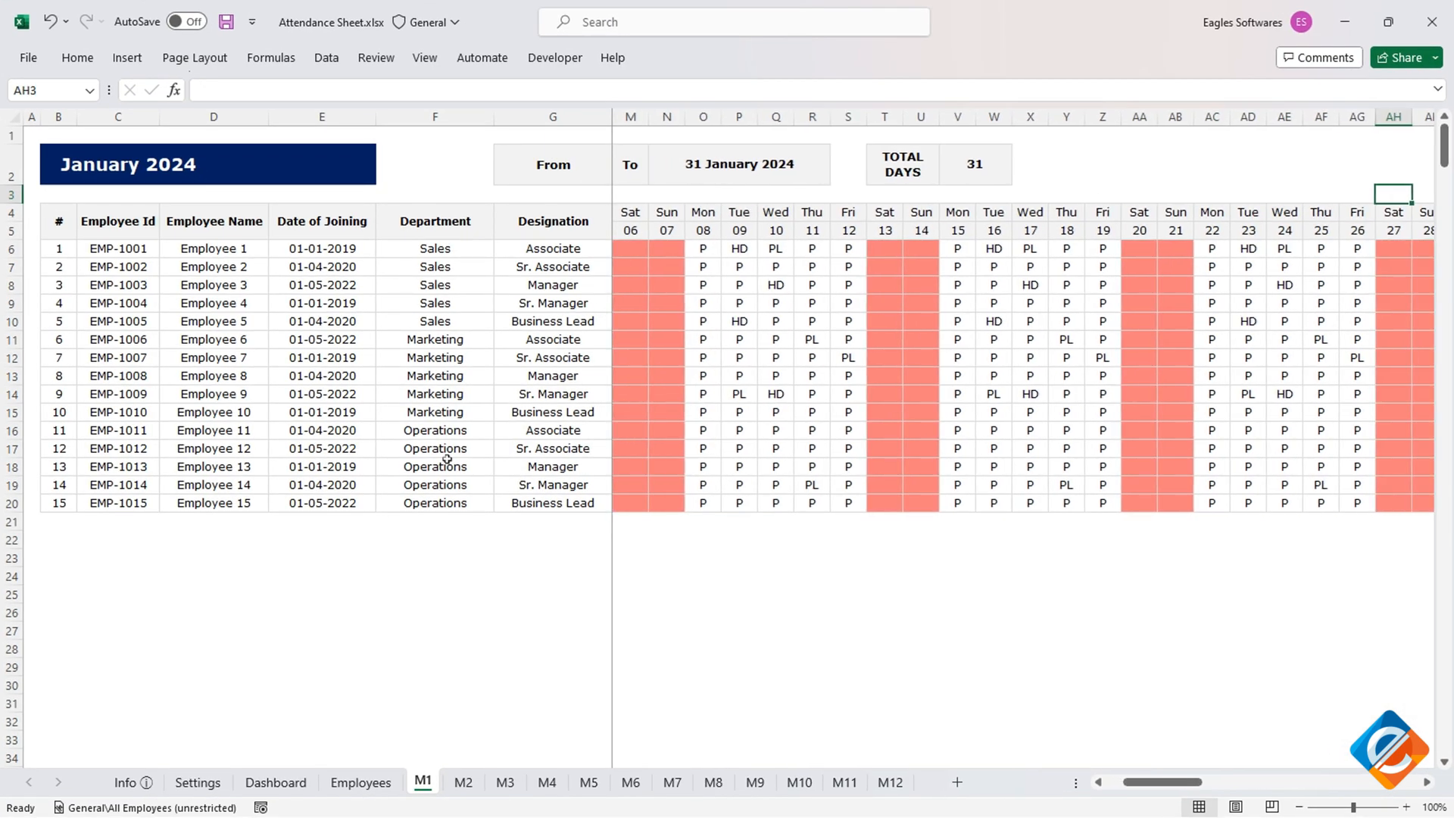
click(434, 303)
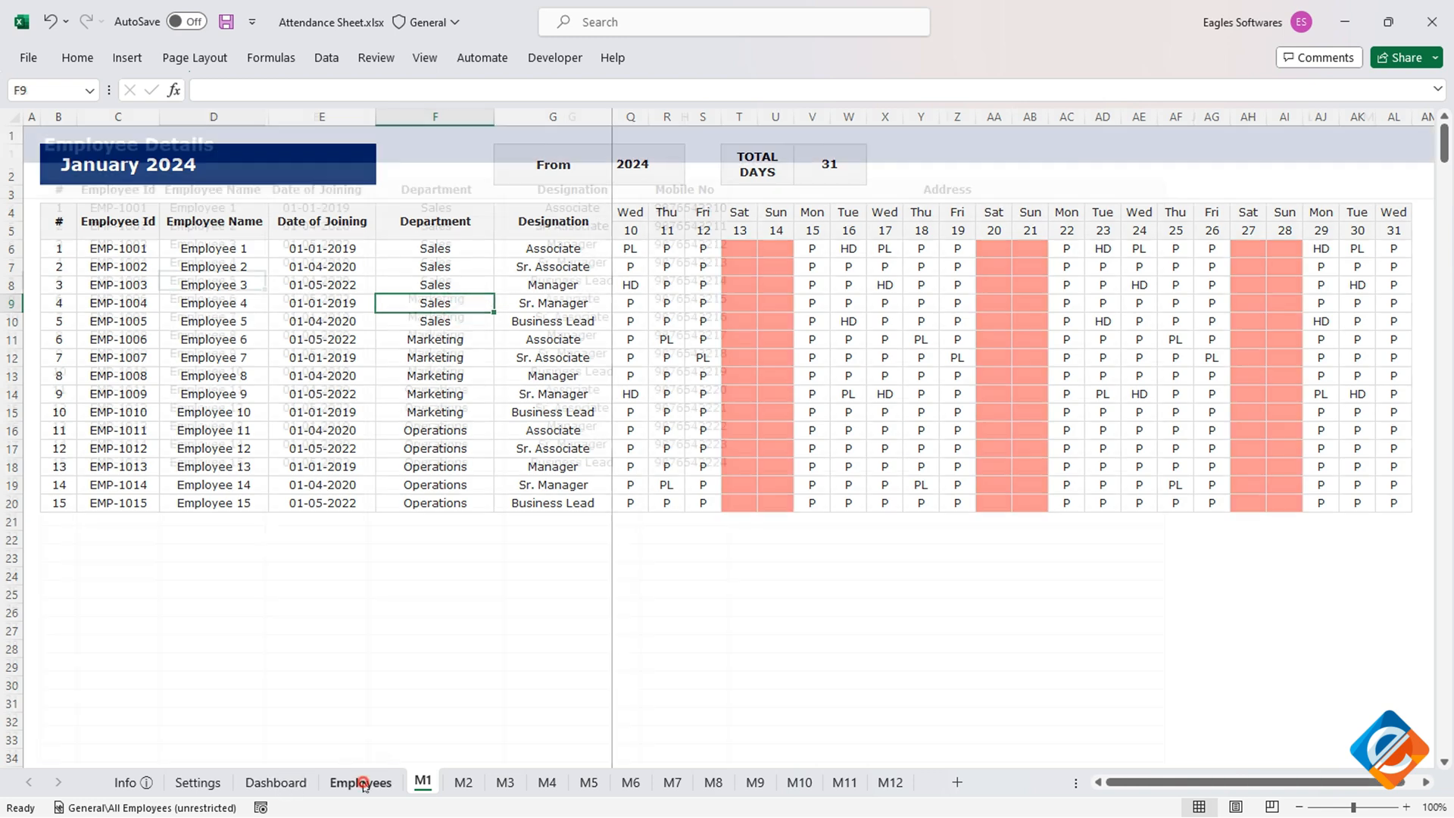
- Fill employee IDs, names and joining dates down through row 29 of the employee list and check the added rows on the M1 sheet
click(361, 782)
drag(125, 212, 365, 724)
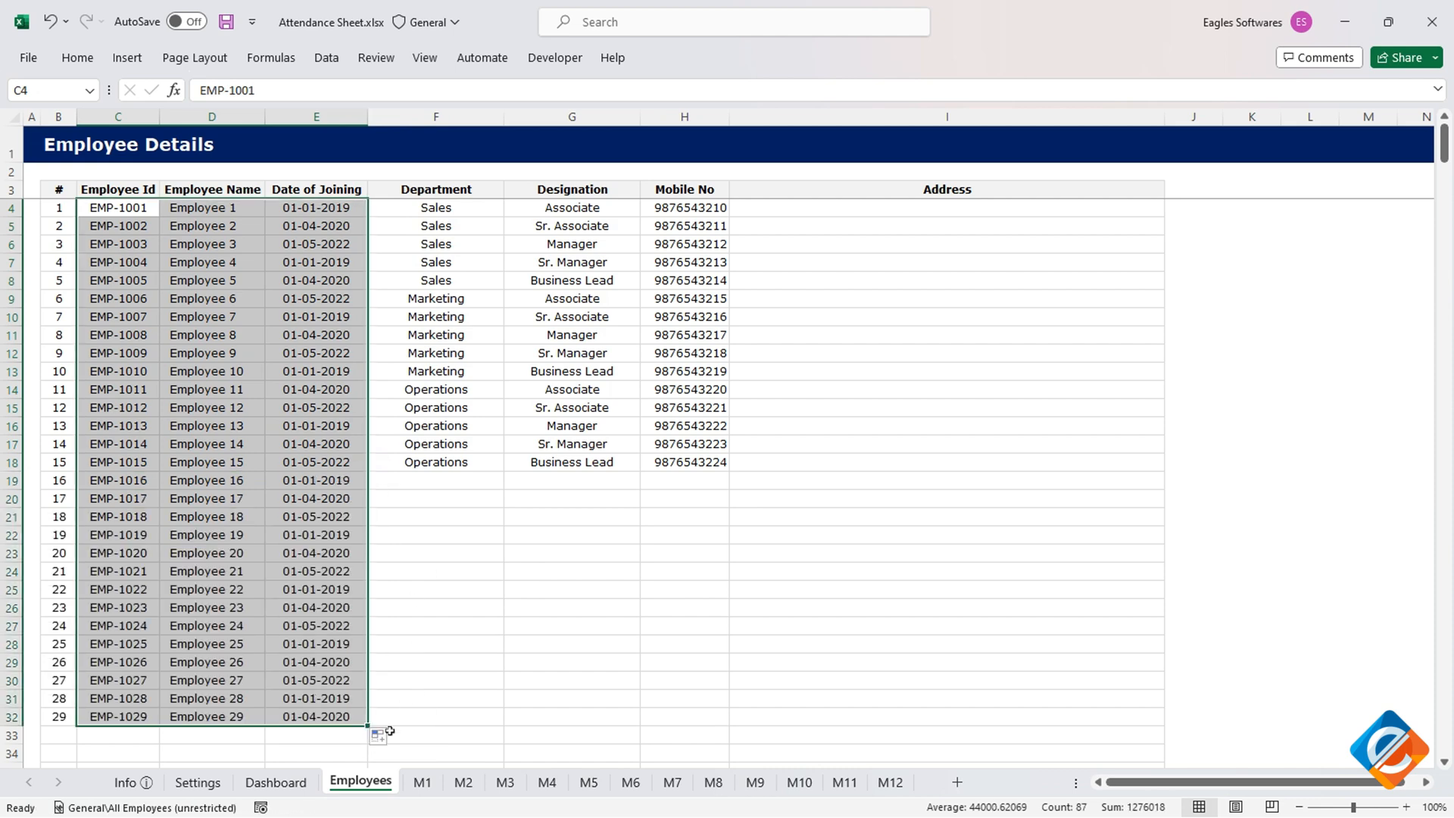
click(421, 782)
scroll(831, 569, down, 2)
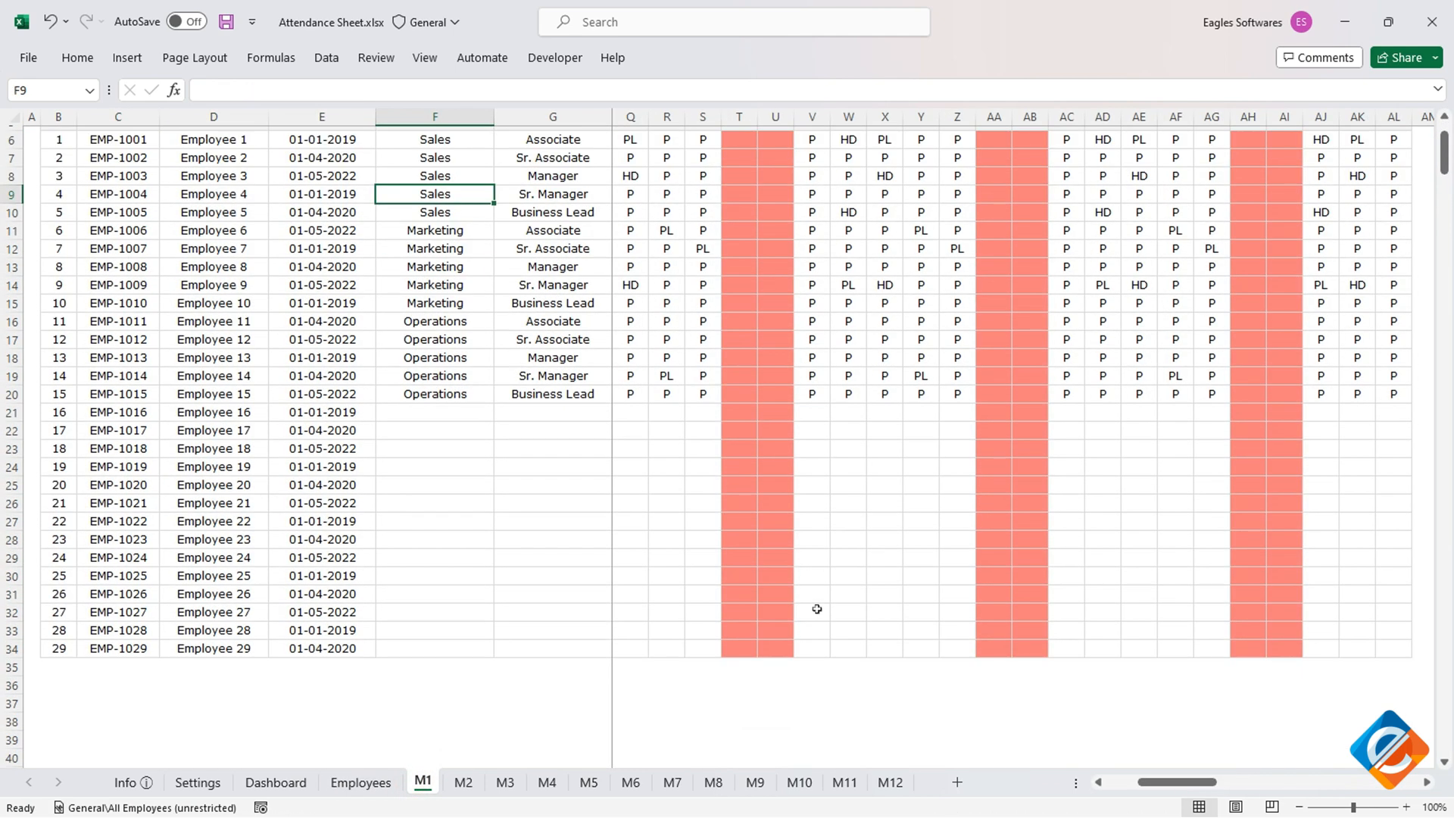
scroll(811, 607, up, 2)
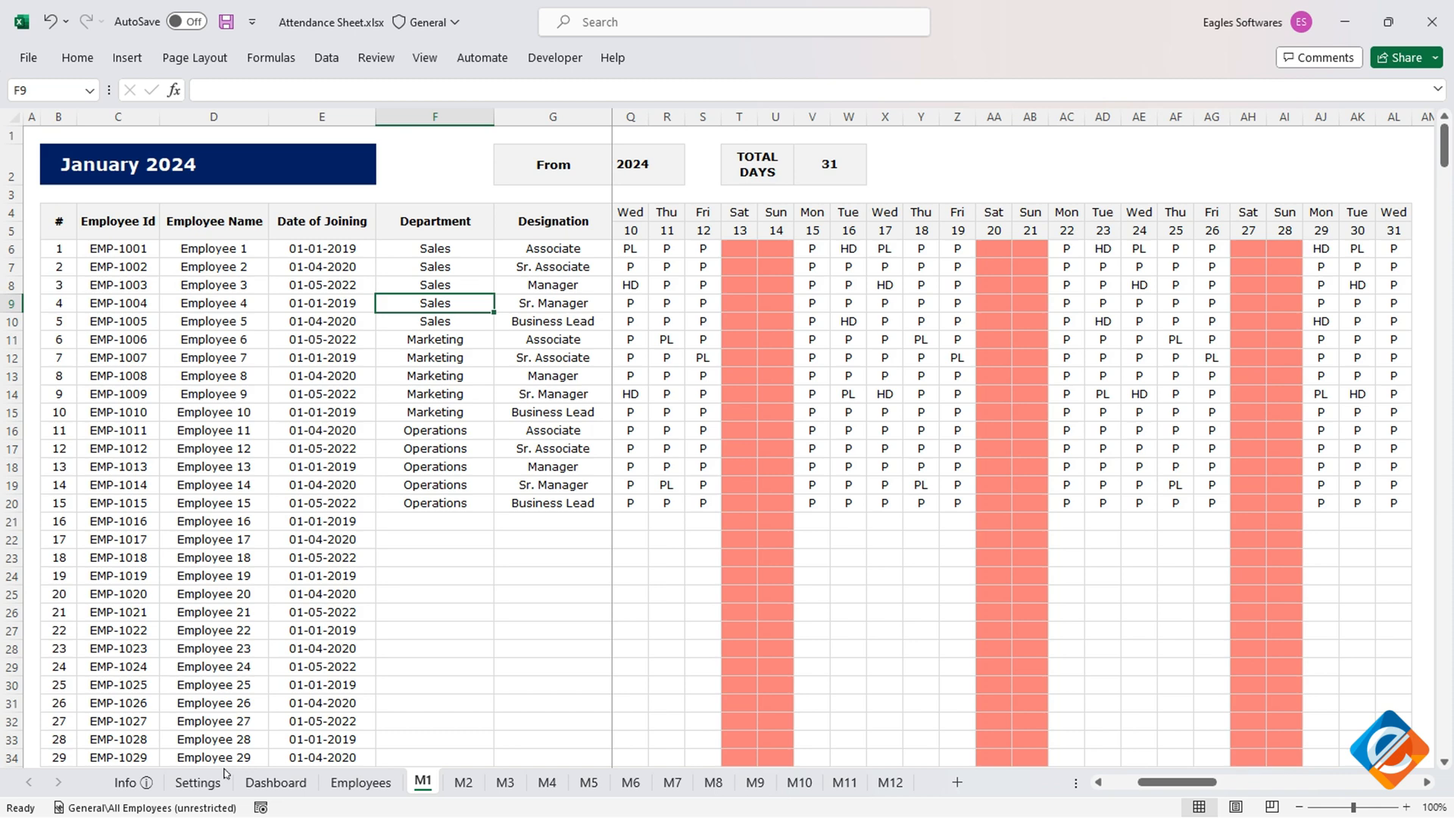
- Undo the last fill of employee IDs, names and joining dates on the Employees sheet
click(350, 788)
key(ctrl+z)
click(465, 528)
- Examine the Total Counts columns for attendance, including Planned Leave, Loss Pay and Holiday, on the M1 sheet
click(422, 782)
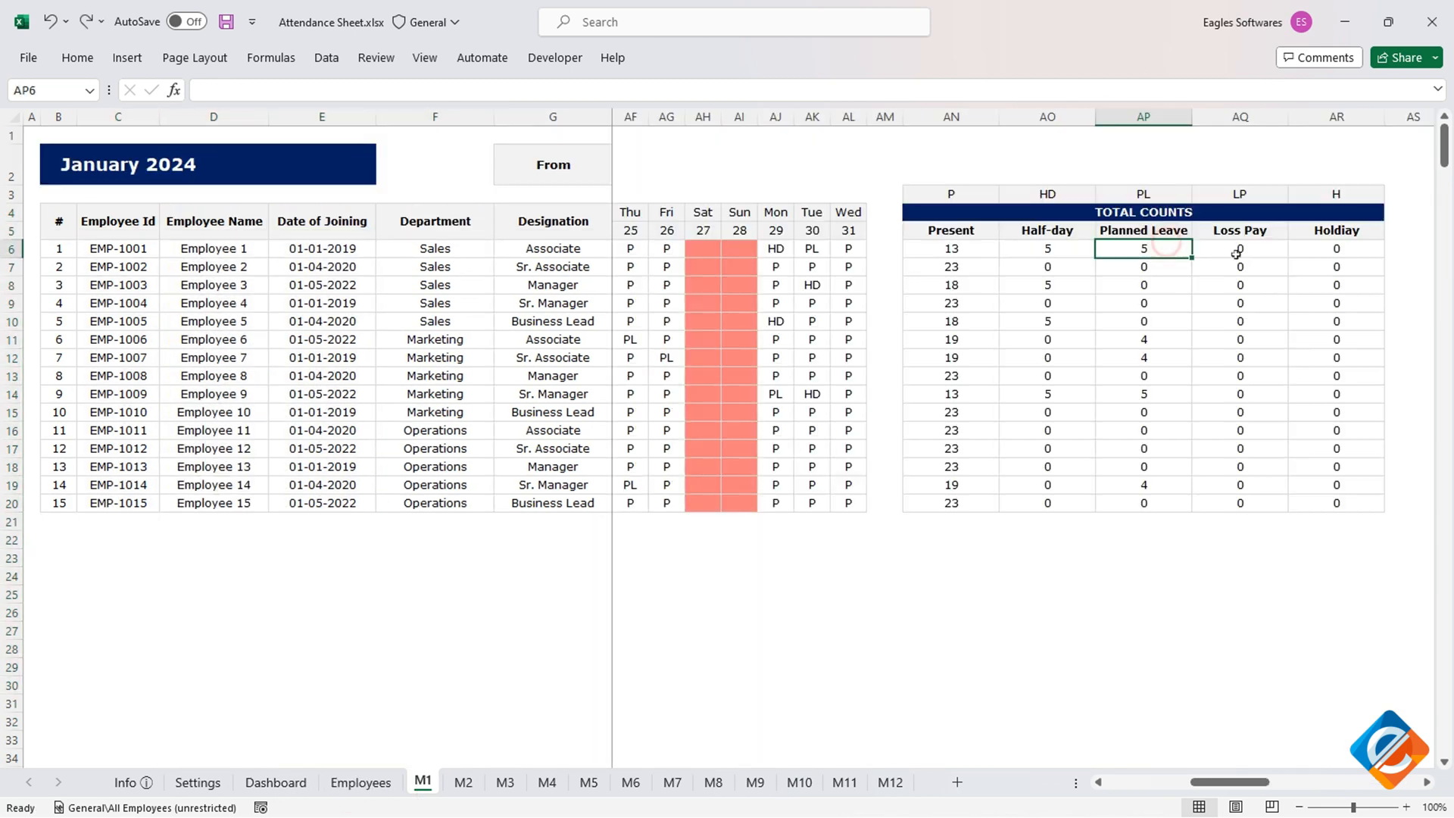
click(1240, 250)
click(1362, 252)
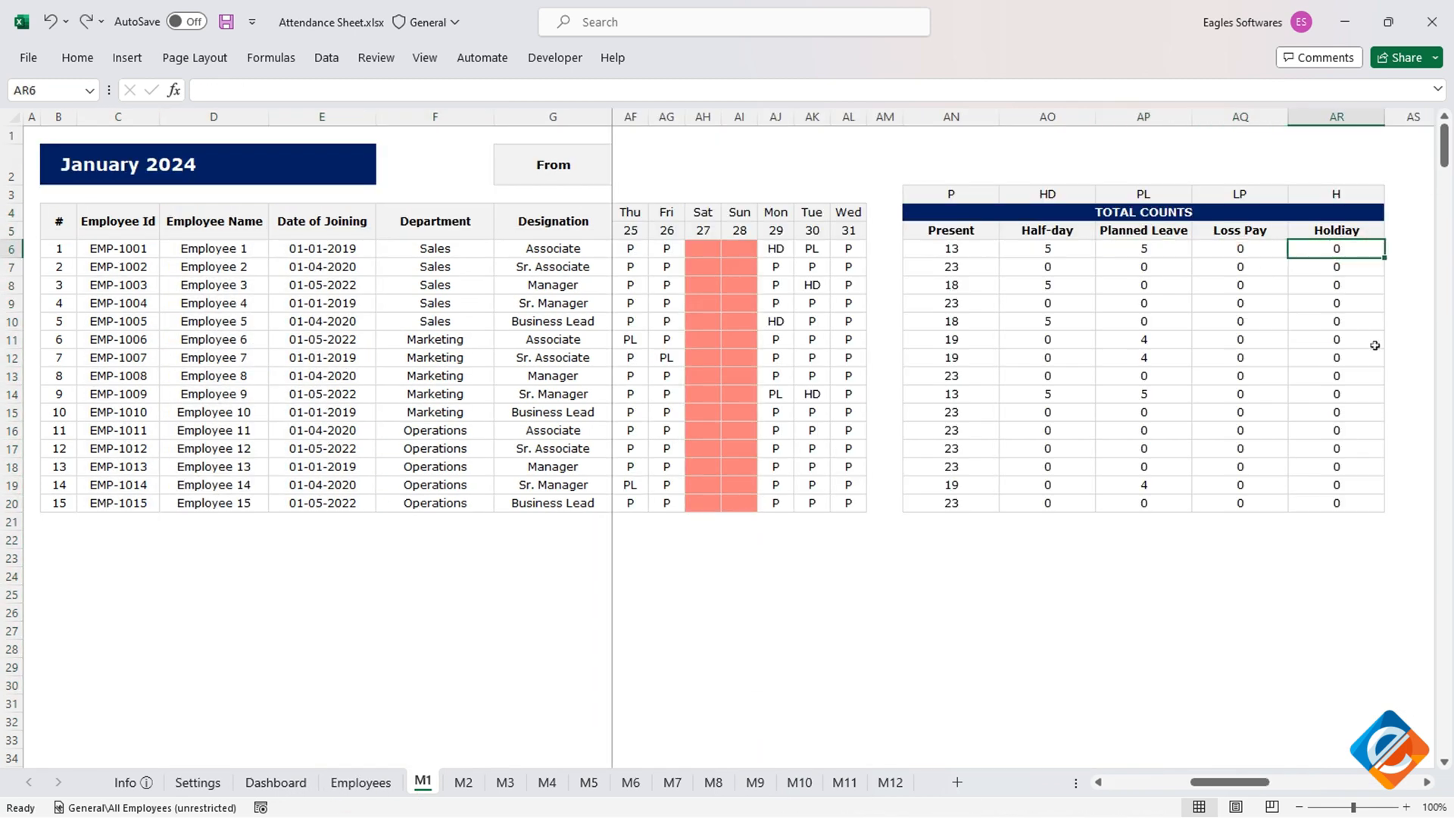
key(Tab)
click(1405, 254)
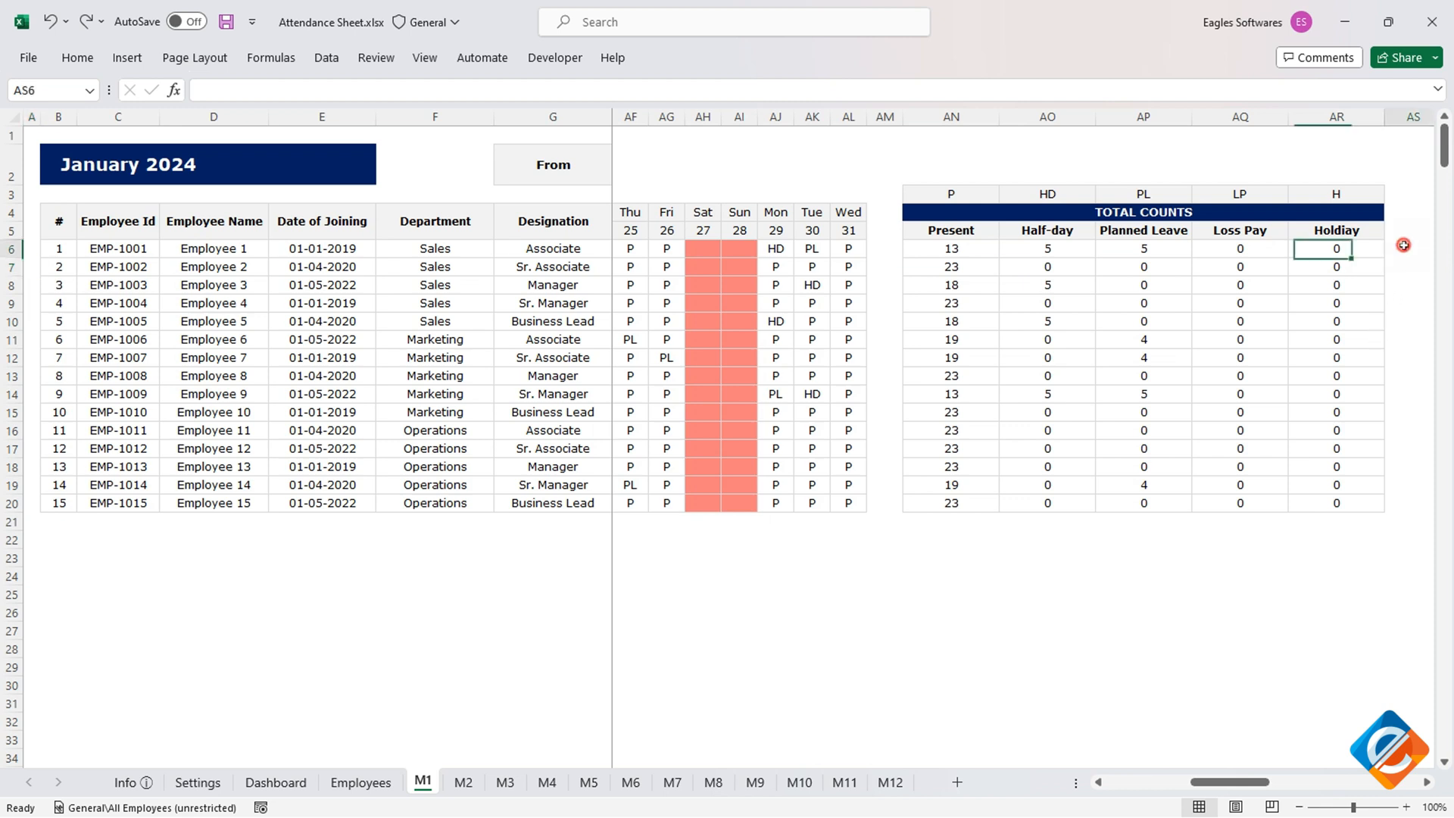
- Examine the first employee's Total Payable Days and Basic Pay in the salary calculation on the M1 sheet
key(Right)
key(Right)
key(Right)
key(Right)
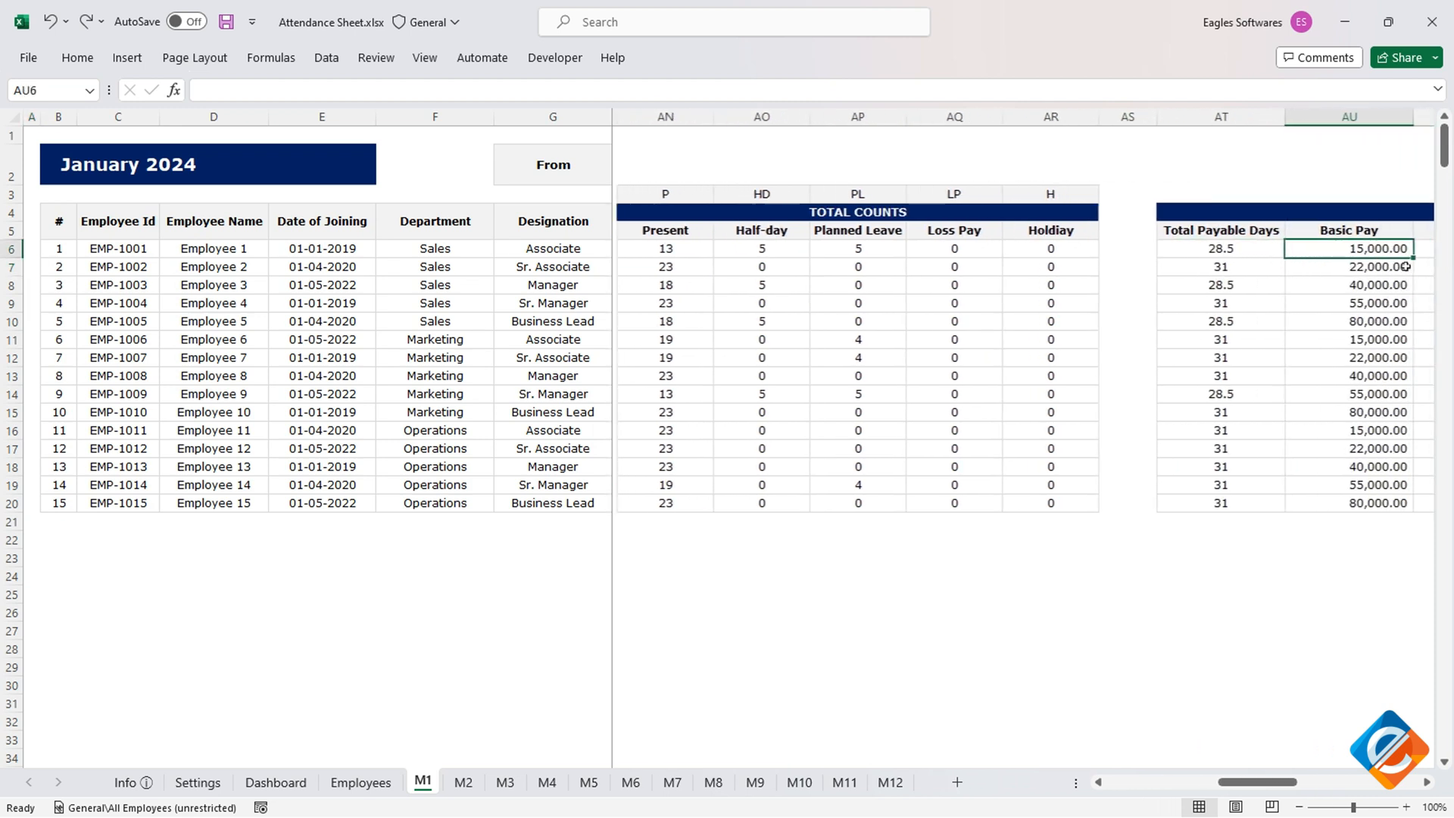
key(Left)
key(Left)
- Review the first employee's allowances, PF, ESI, PT, Loss Pay, CTC, Deductions and in-hand salary in the January salary calculation
key(Right)
key(Right)
key(Right)
key(Right)
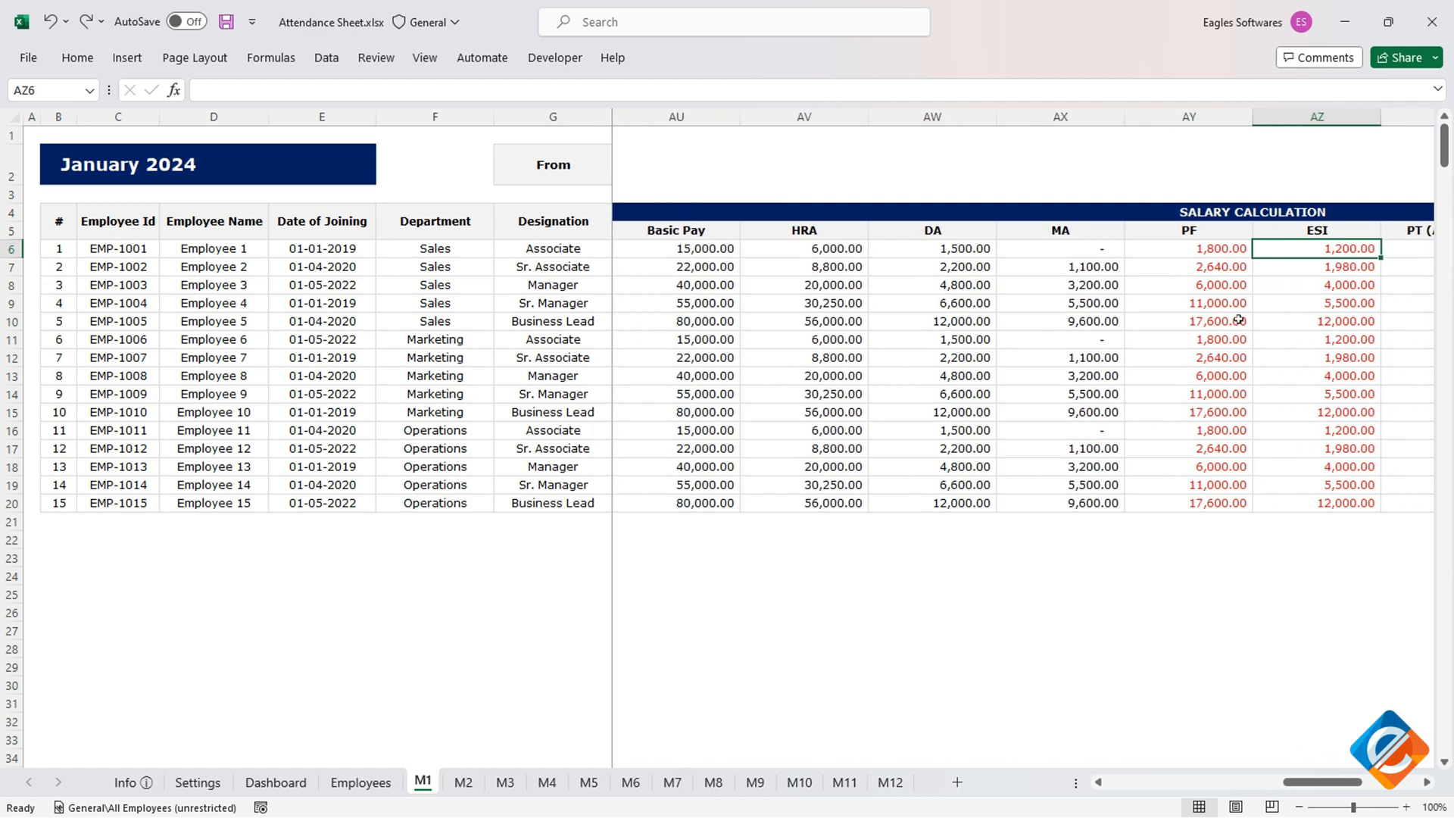
key(Right)
key(Right)
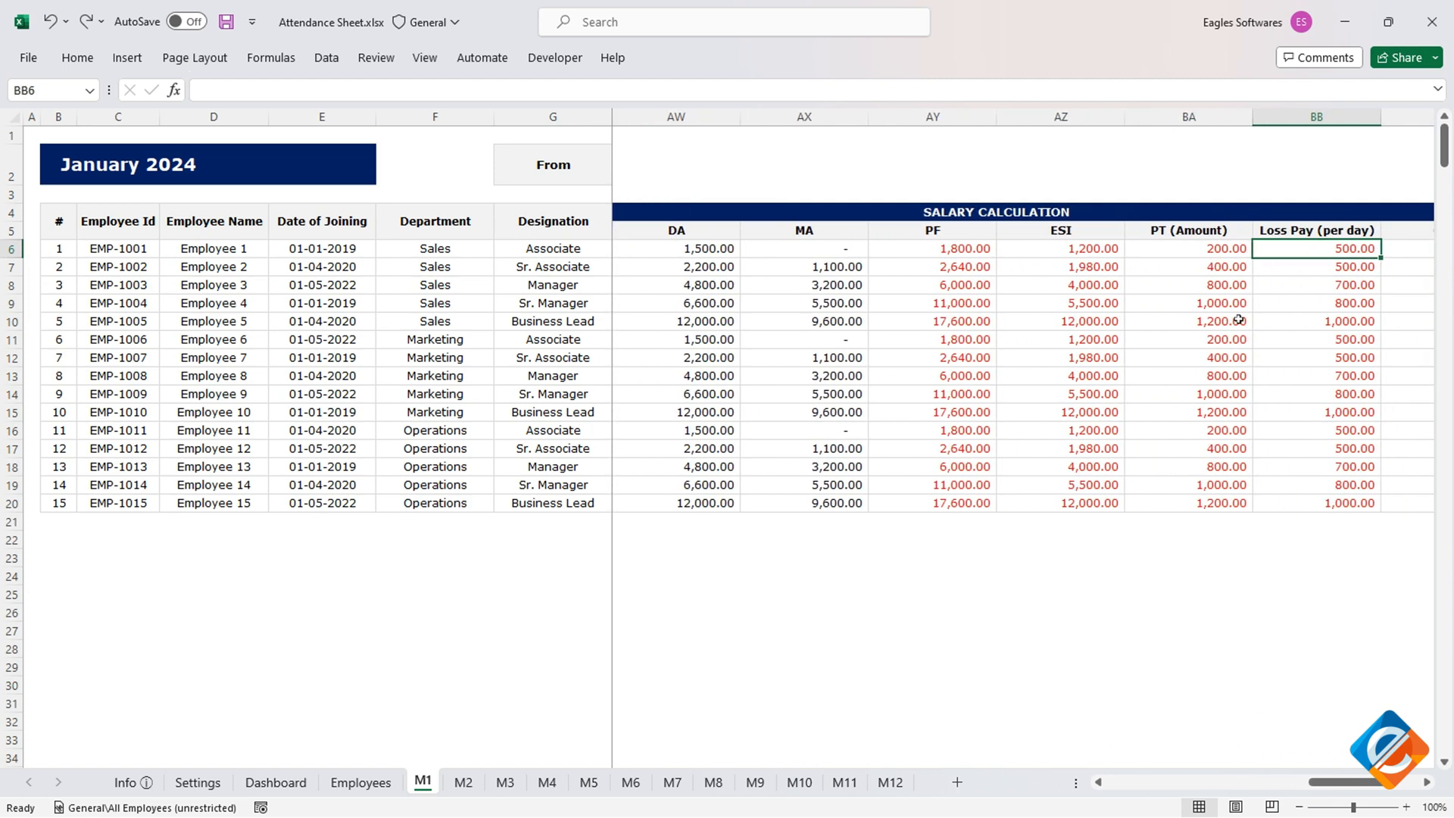
key(Right)
key(Right)
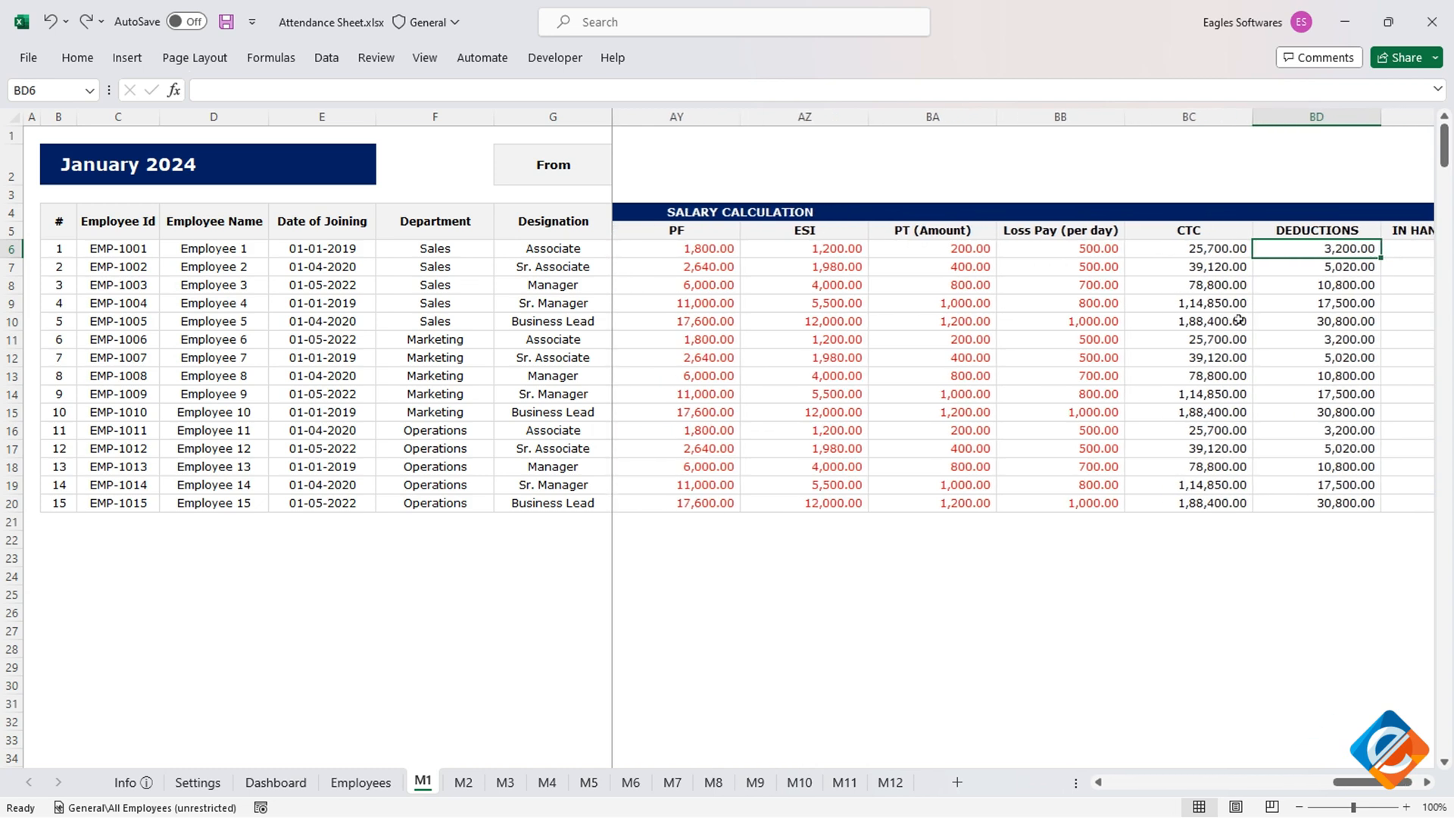
key(Right)
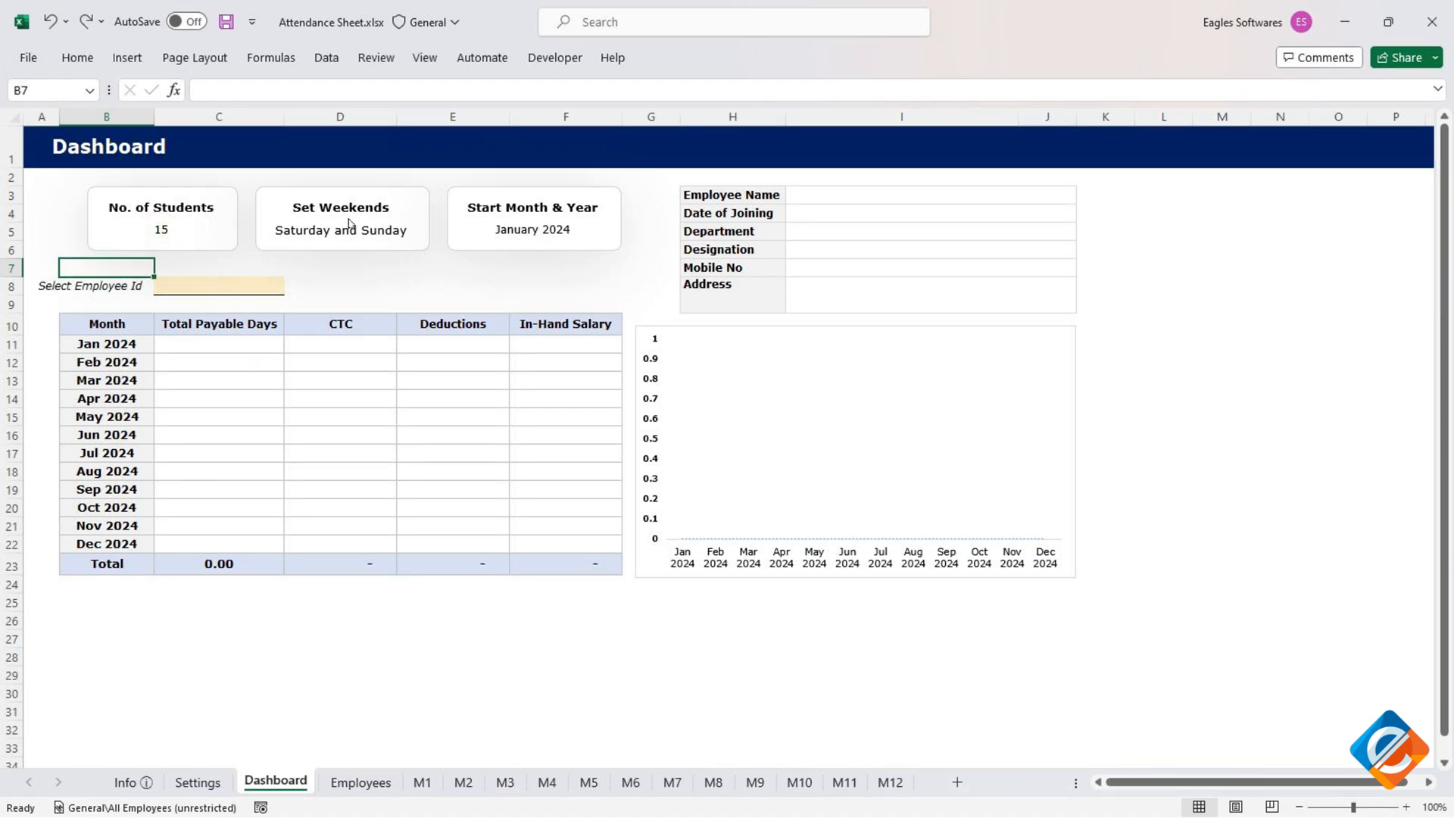
- Choose the first employee's ID on the Dashboard sheet to show that employee's yearly salary summary
click(326, 347)
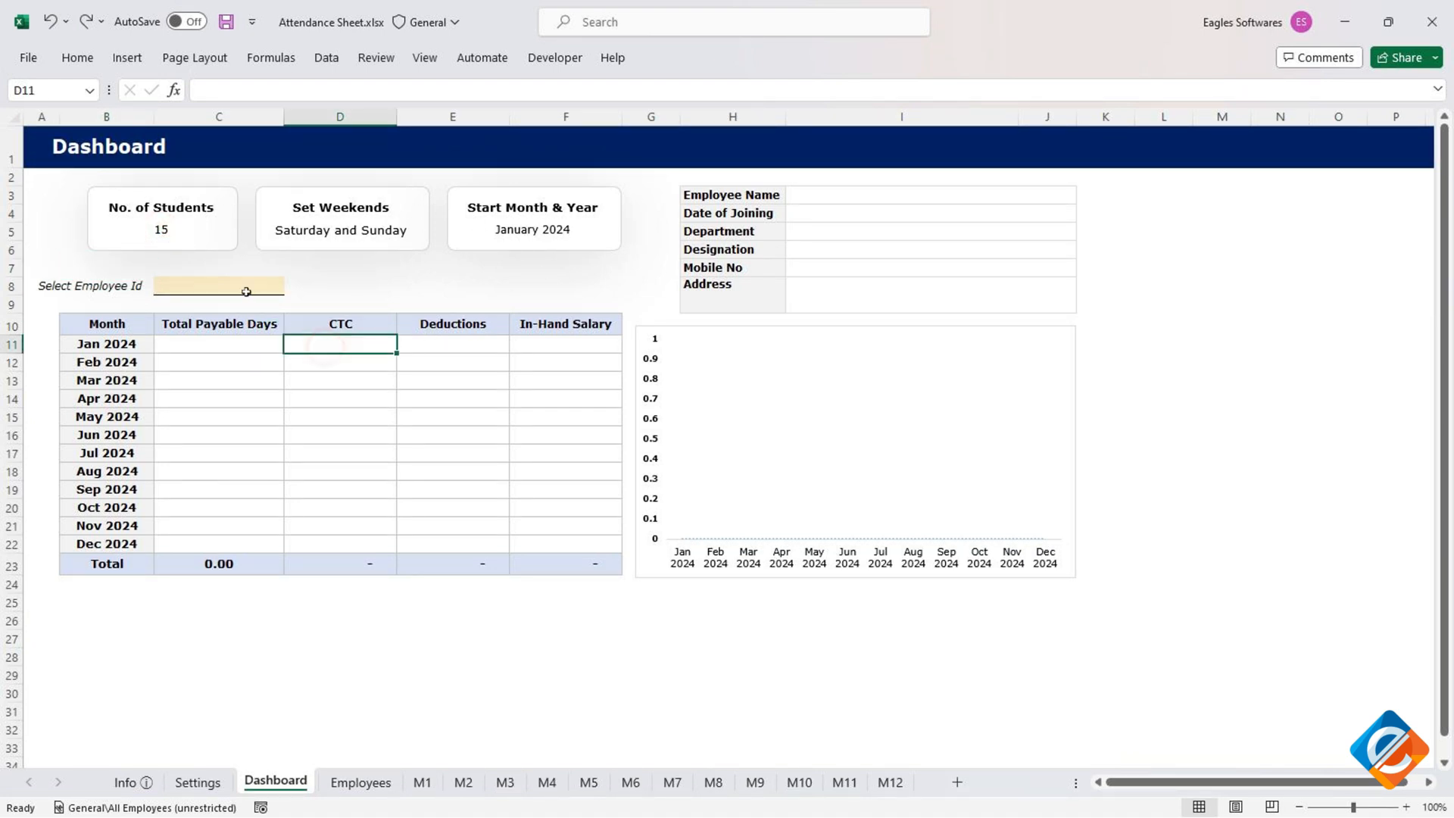
click(246, 291)
click(255, 287)
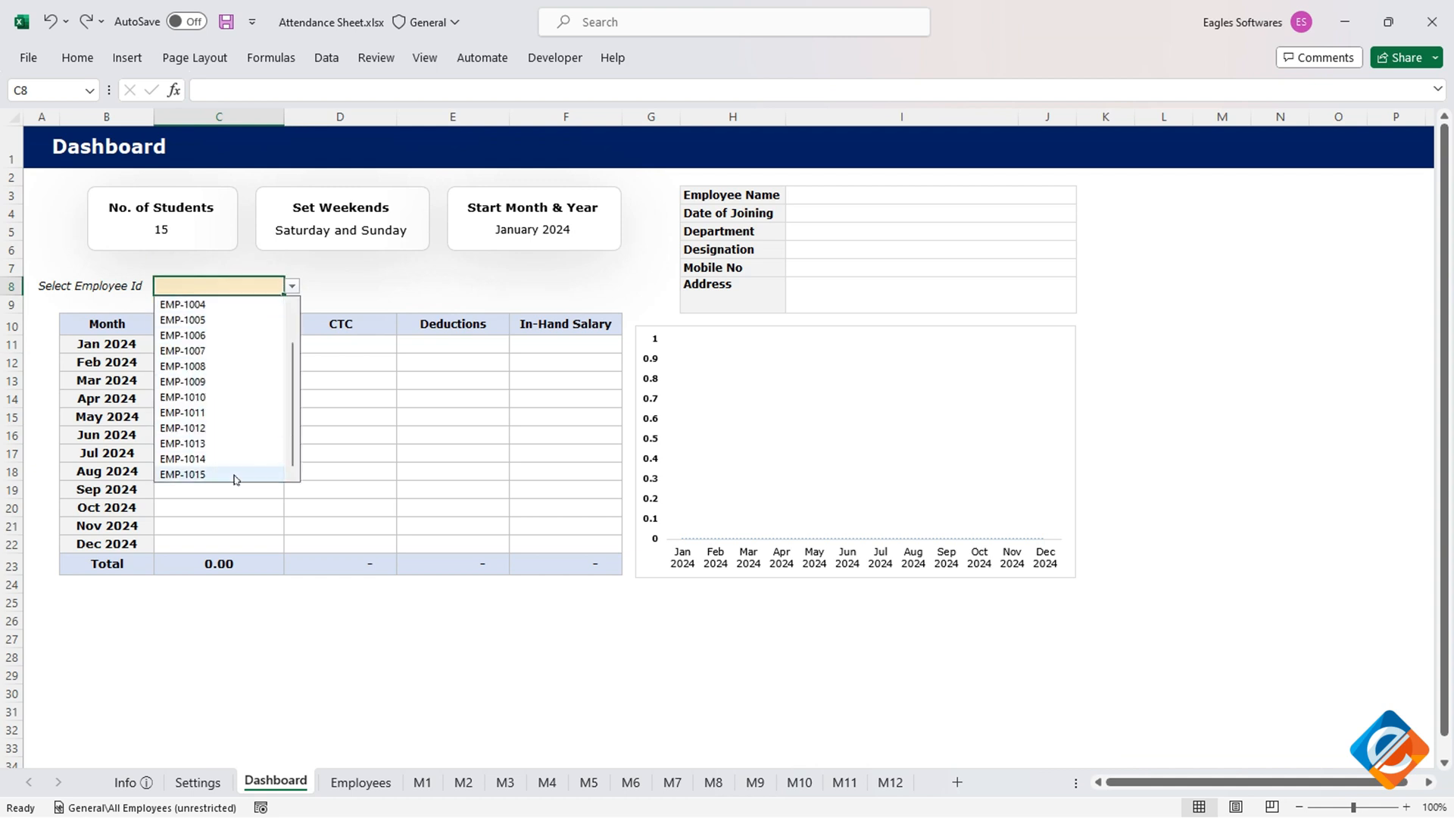
click(210, 306)
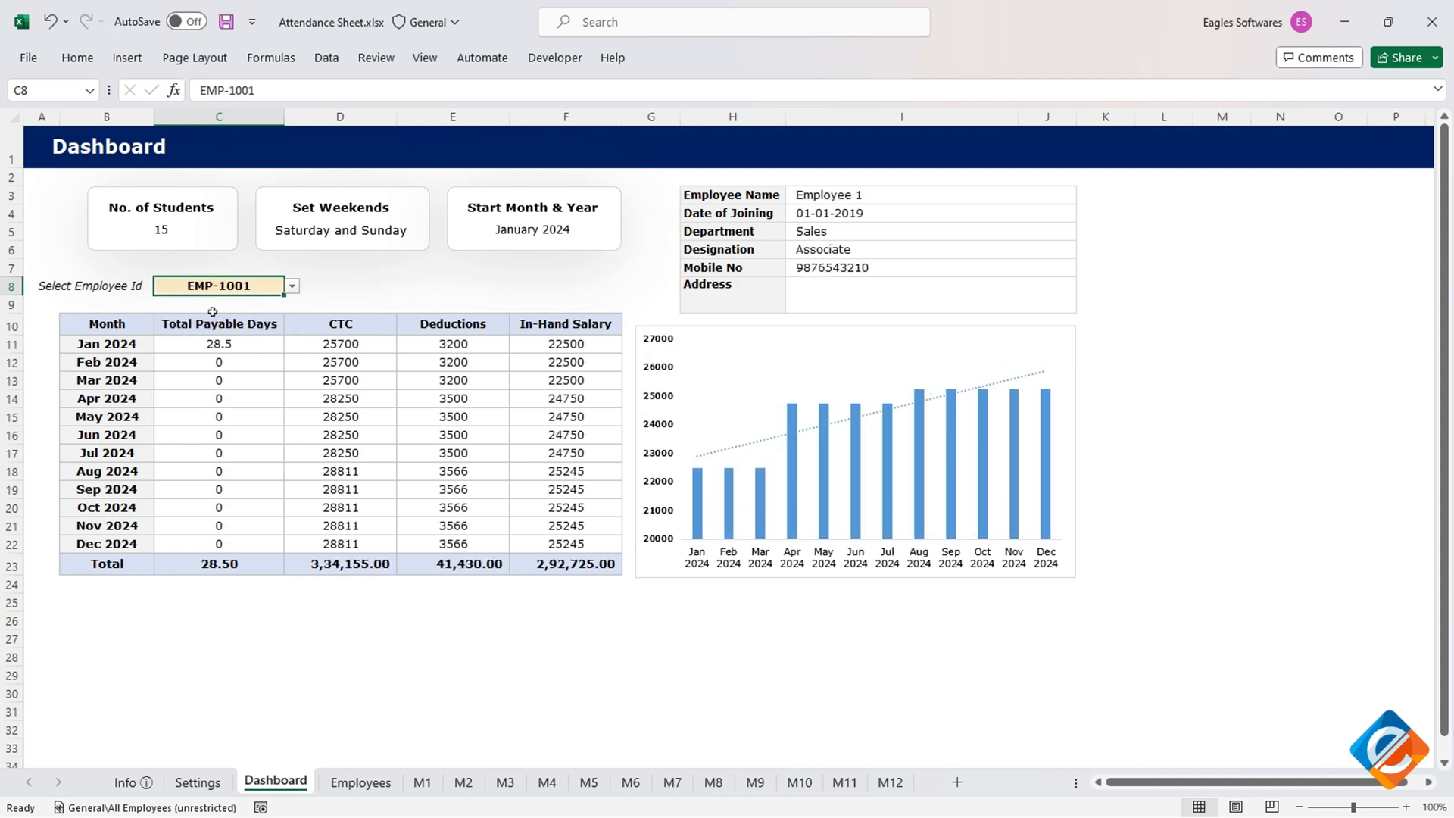
- Examine the first employee's payable days, personal details, deductions, in-hand salary and monthly salary chart on the dashboard
click(224, 343)
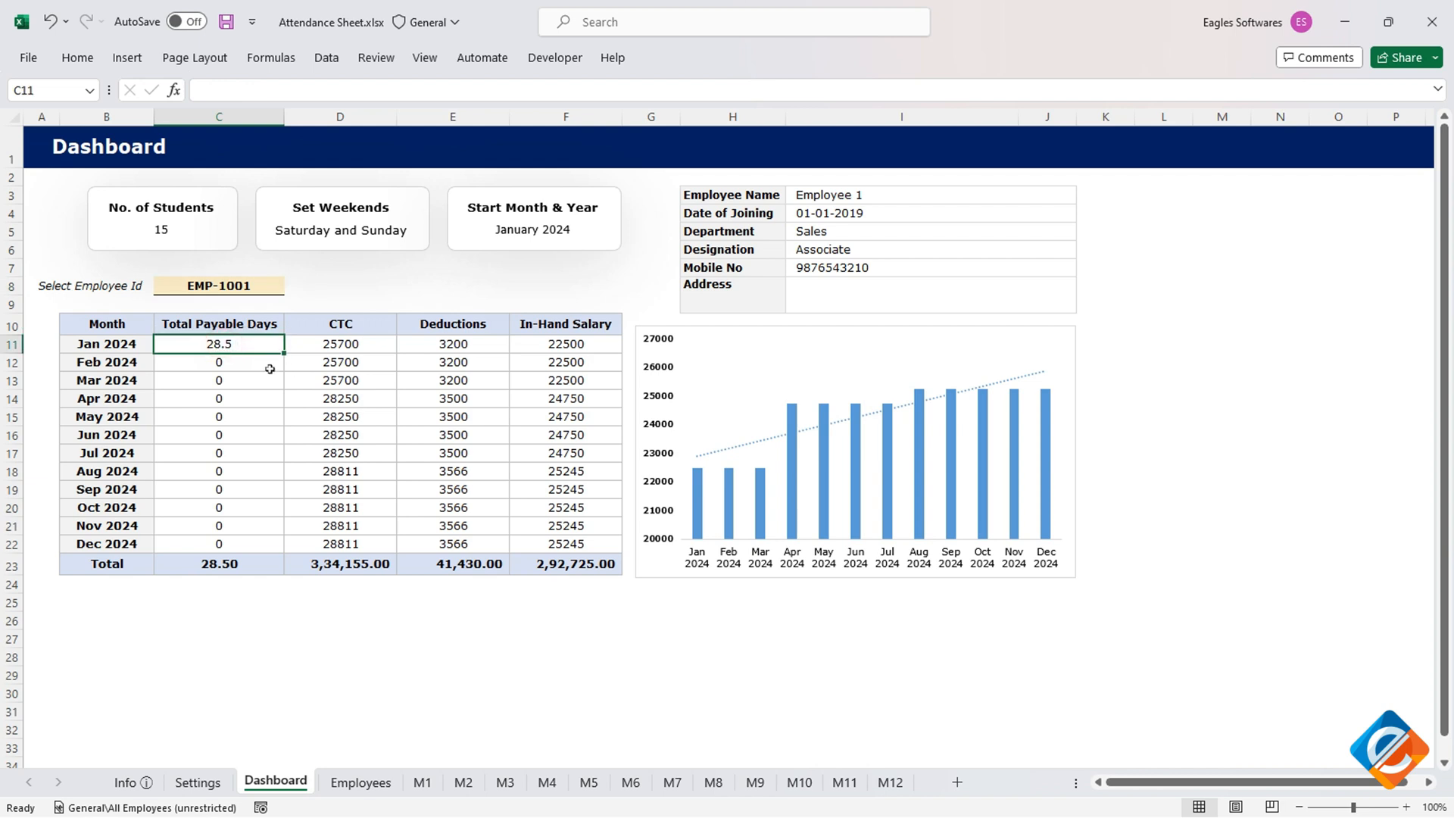
drag(896, 199, 878, 287)
click(460, 416)
click(729, 338)
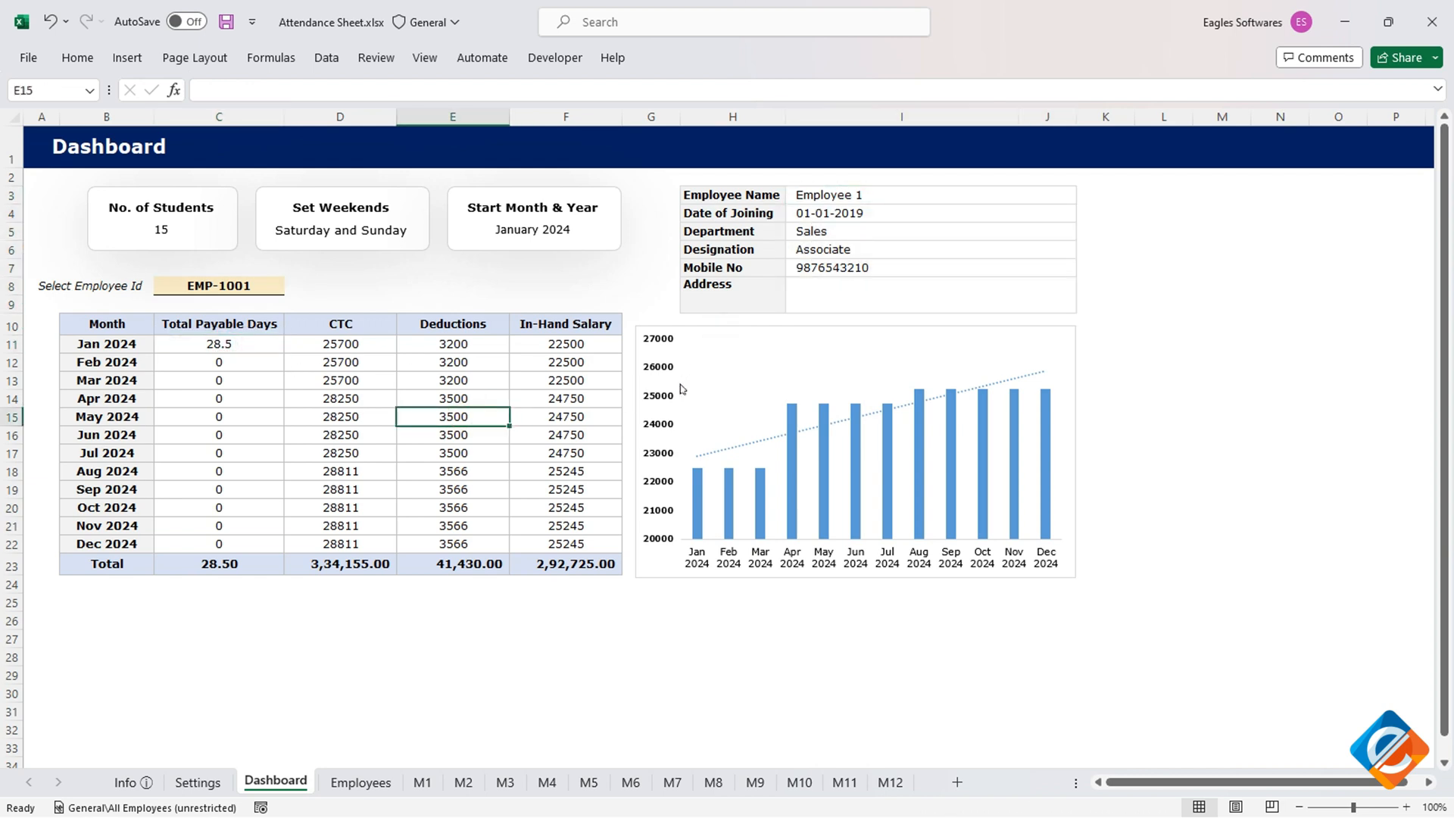
click(588, 350)
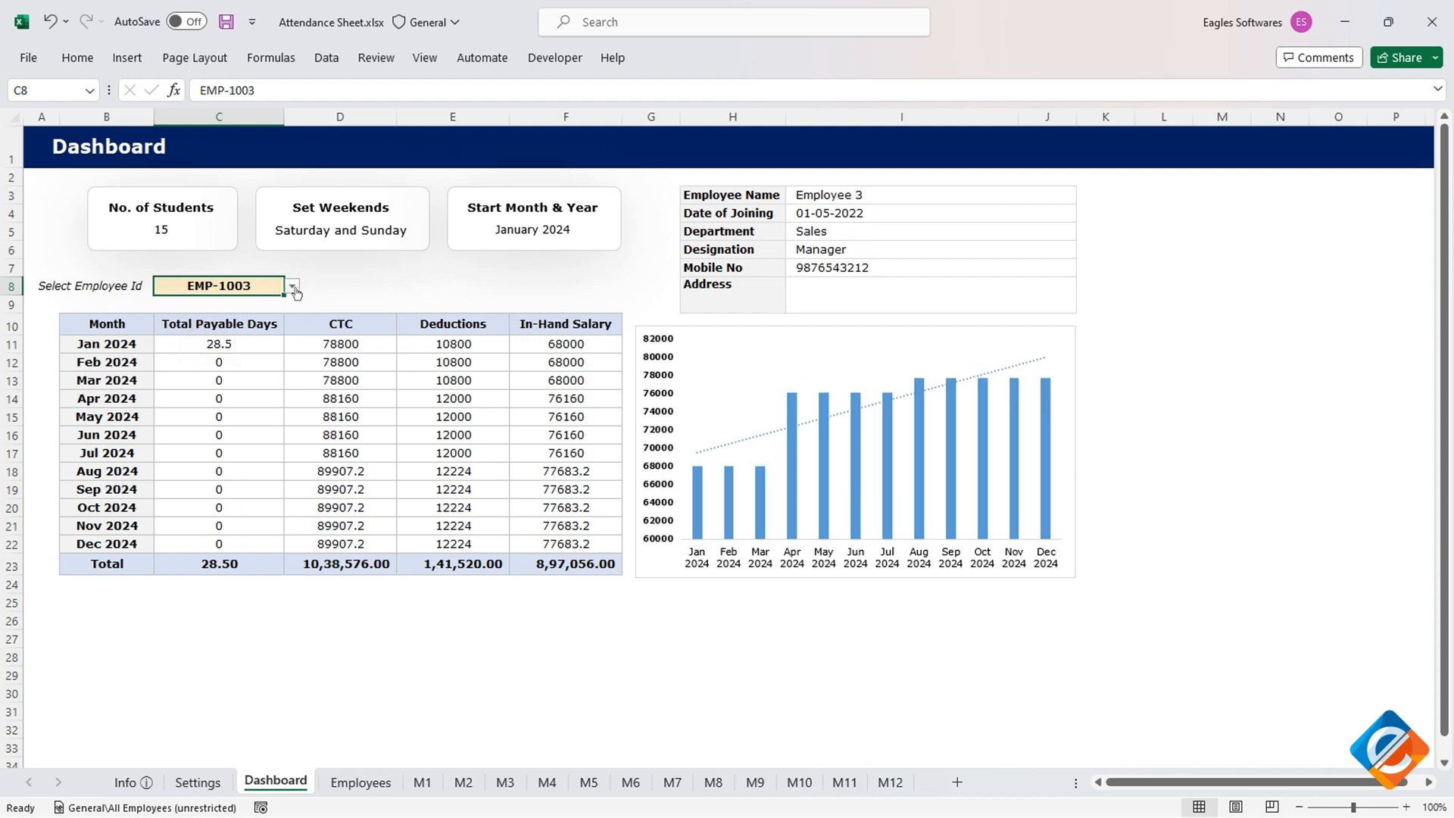
- Switch the dashboard's selected employee ID to the fourth employee
click(292, 286)
click(183, 350)
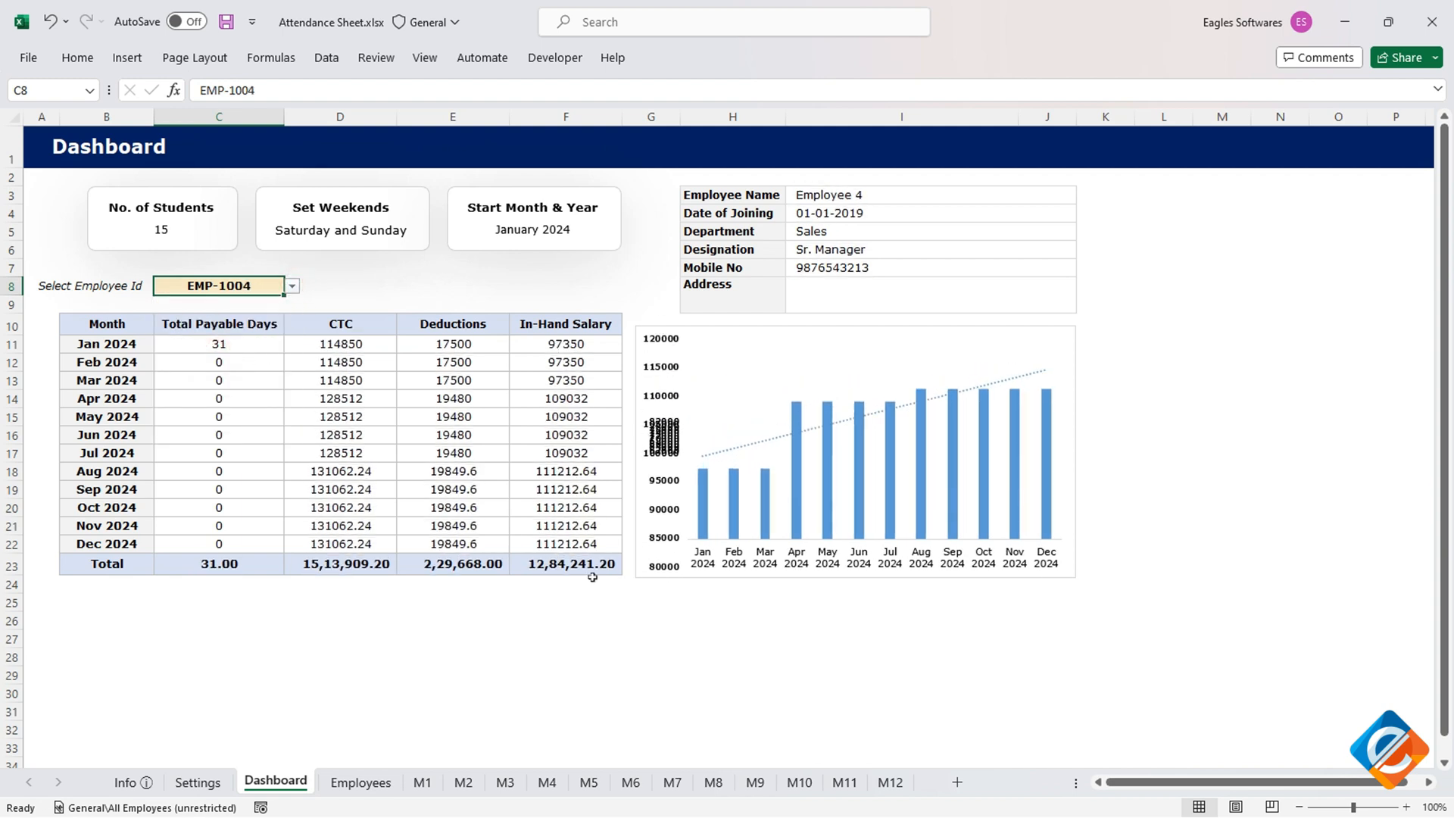